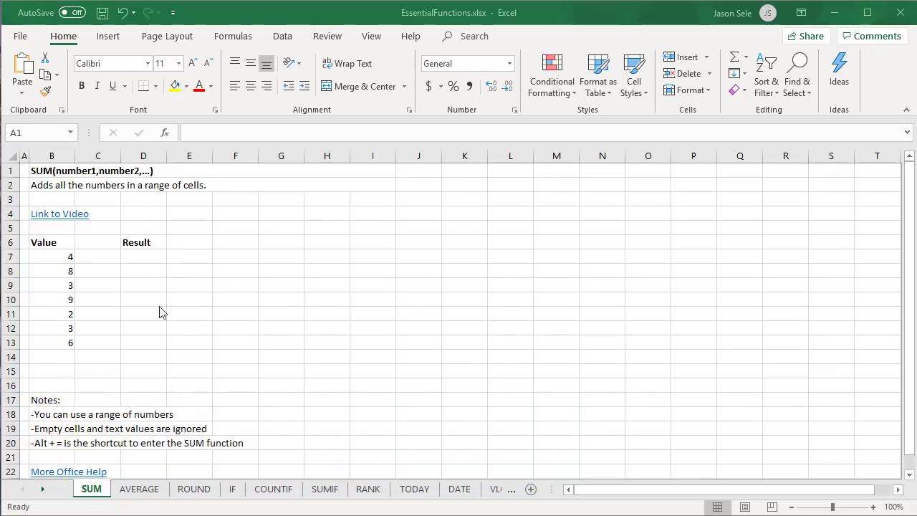
Enter a SUM formula in D7 that adds the individual cells B7, B8 and B9
click(146, 256)
text(=SUM()
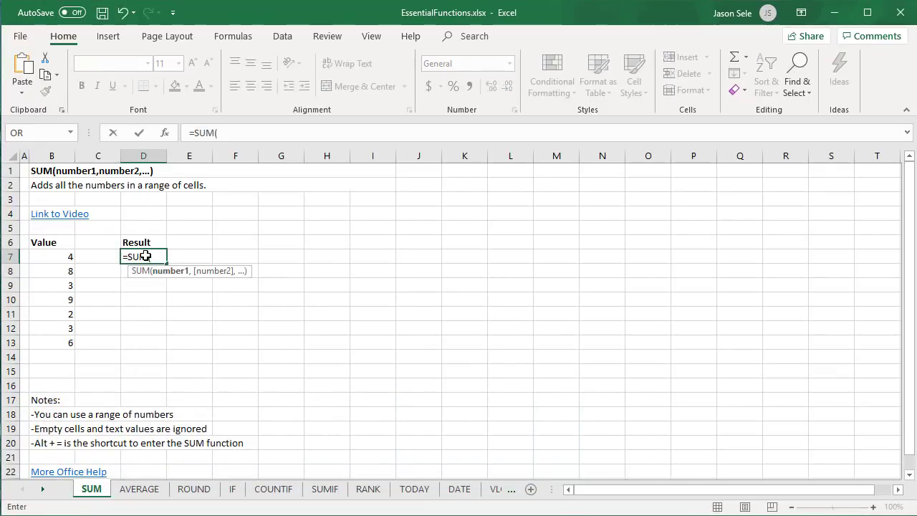
click(59, 255)
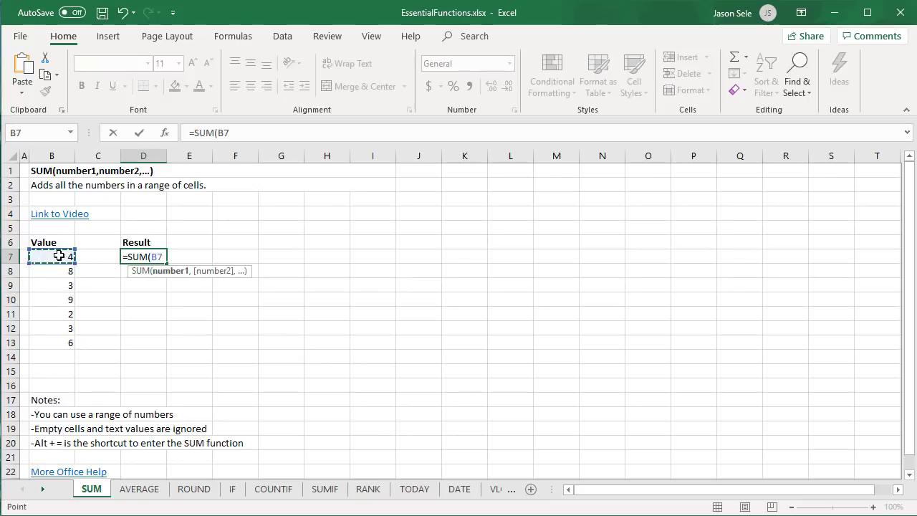
text(,)
click(64, 270)
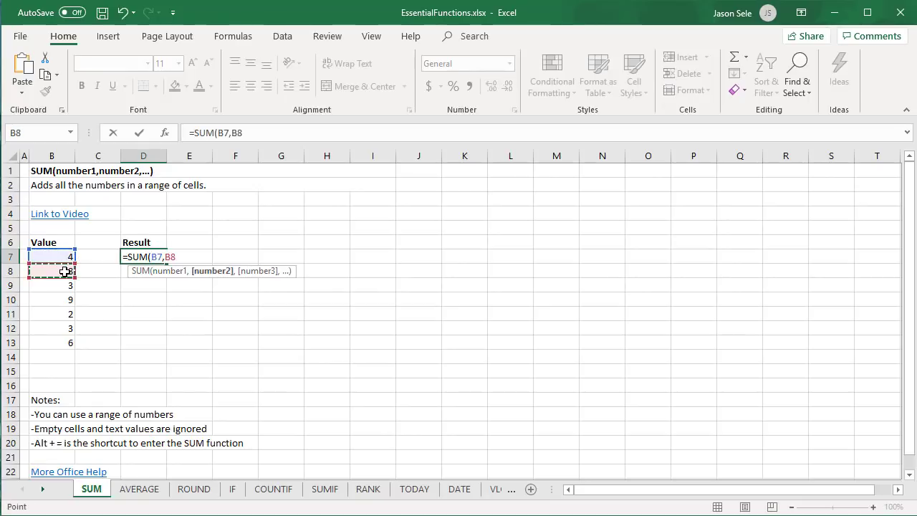
text(,)
click(51, 284)
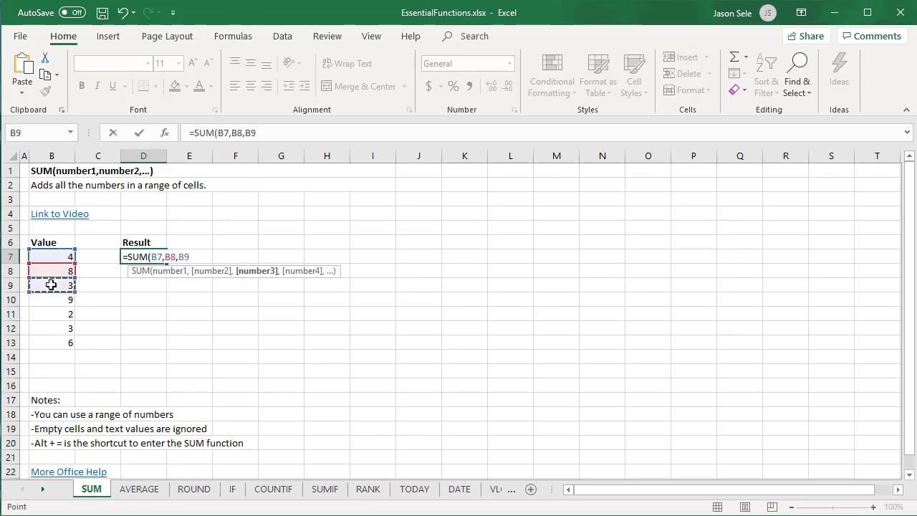
key(Return)
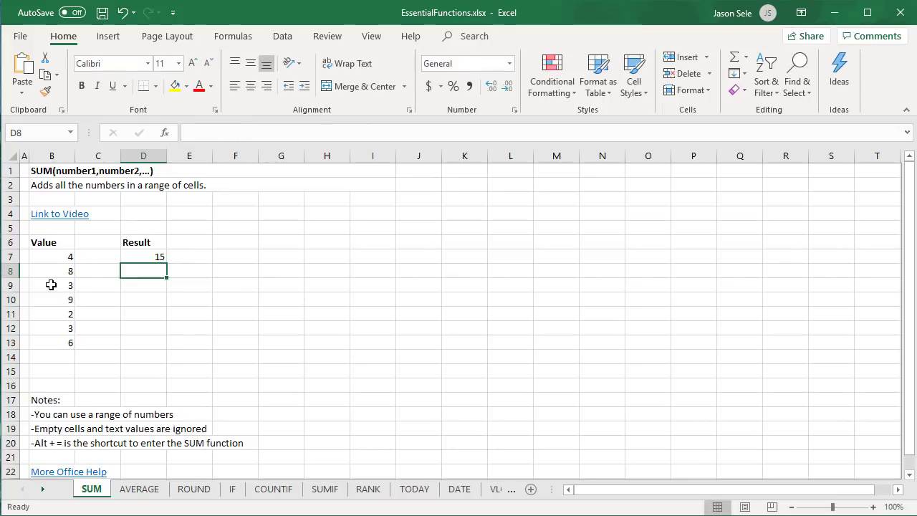
Enter =SUM(B7:B13) in D8 to add the whole range of values
text(=)
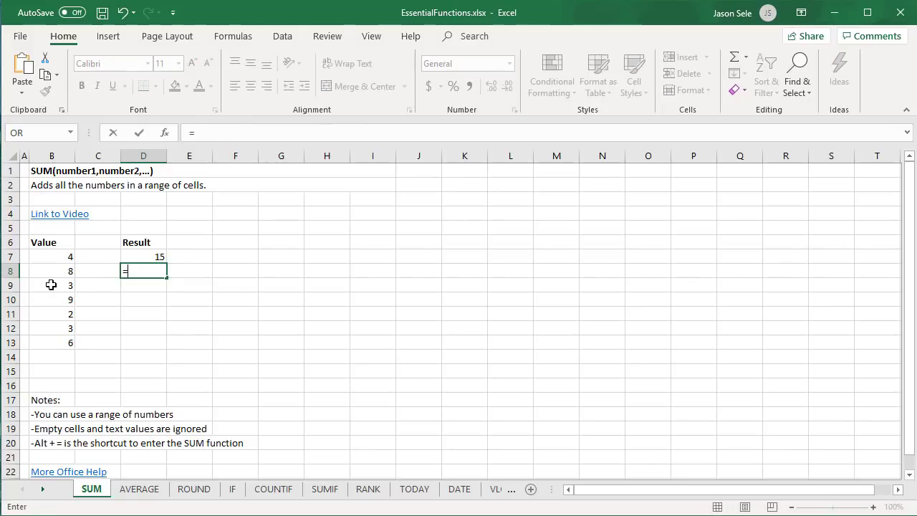
text(SUM()
drag(51, 256, 41, 338)
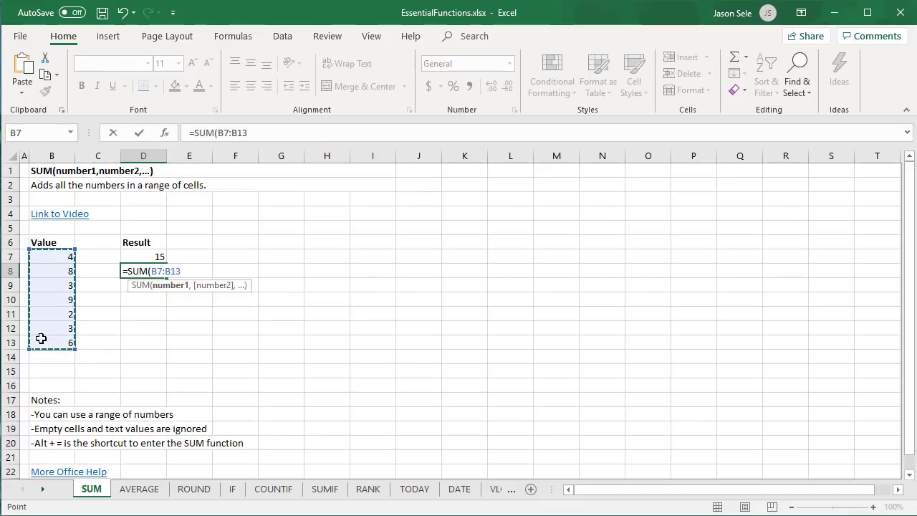
text())
key(Return)
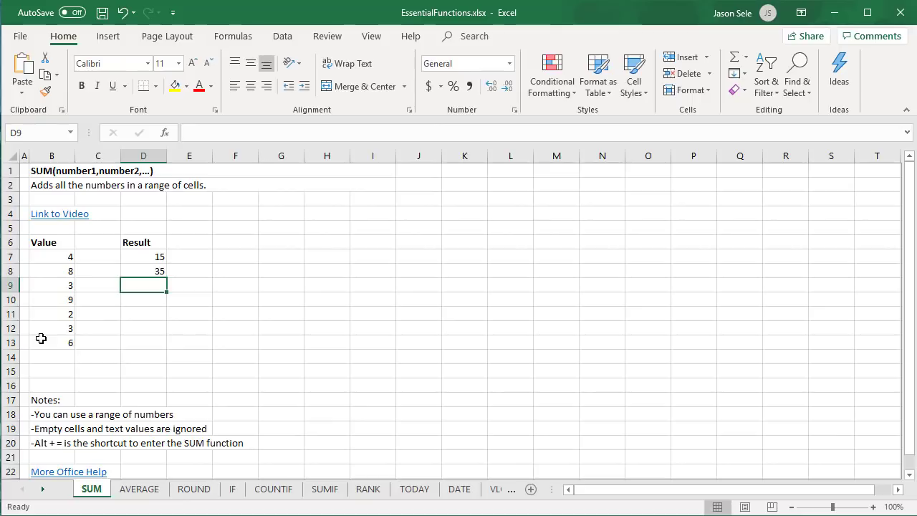
Change the value in B9 to 4
click(69, 287)
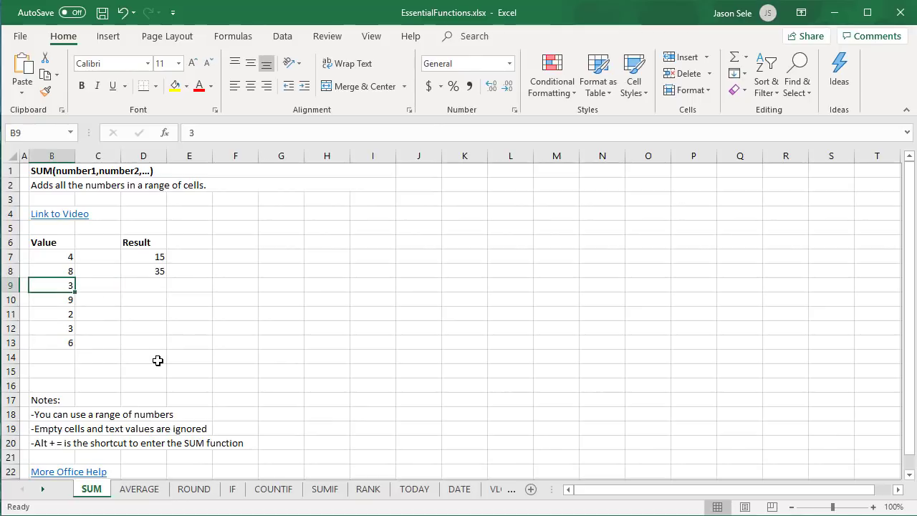
key(BackSpace)
text(4)
key(Tab)
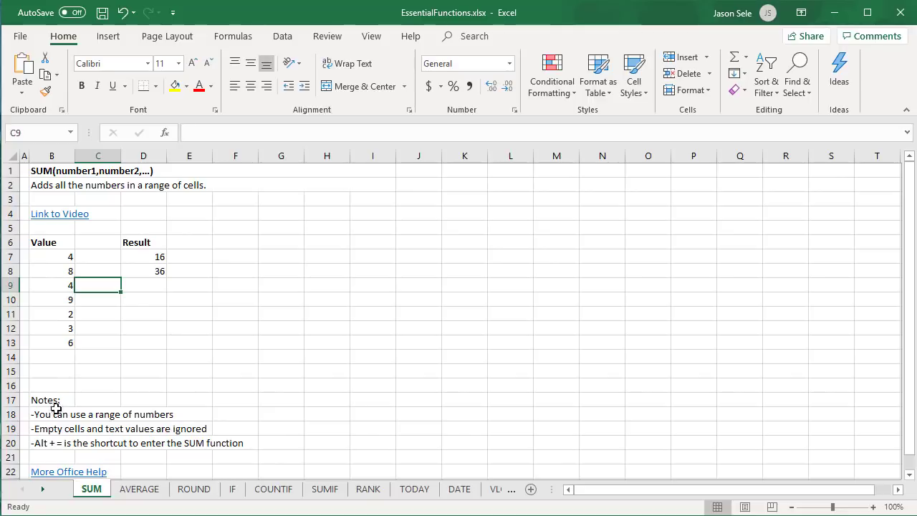
Insert an automatic sum of B7:B13 in B14, directly below the value column
click(55, 358)
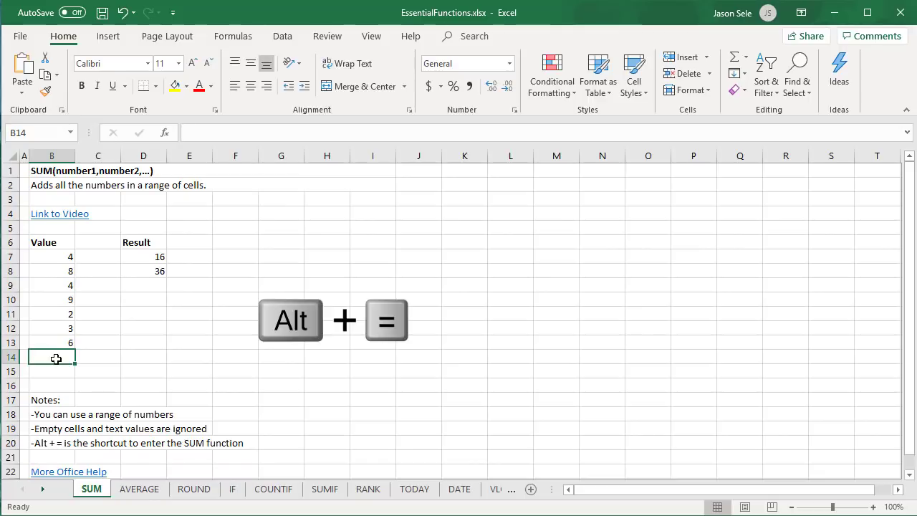
key(alt+equal)
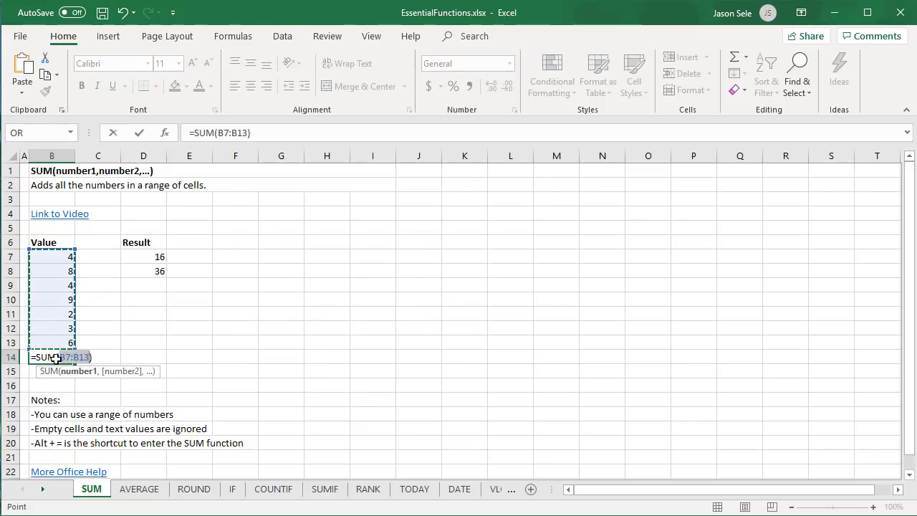
key(Return)
Enter 5 in C11 and insert an automatic sum of B11:C11 in D11
click(88, 313)
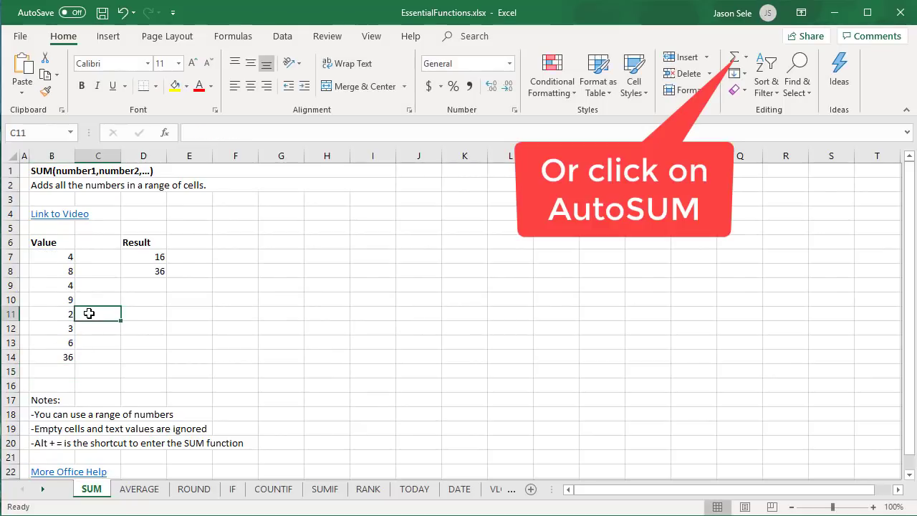
text(5)
key(Tab)
key(alt)
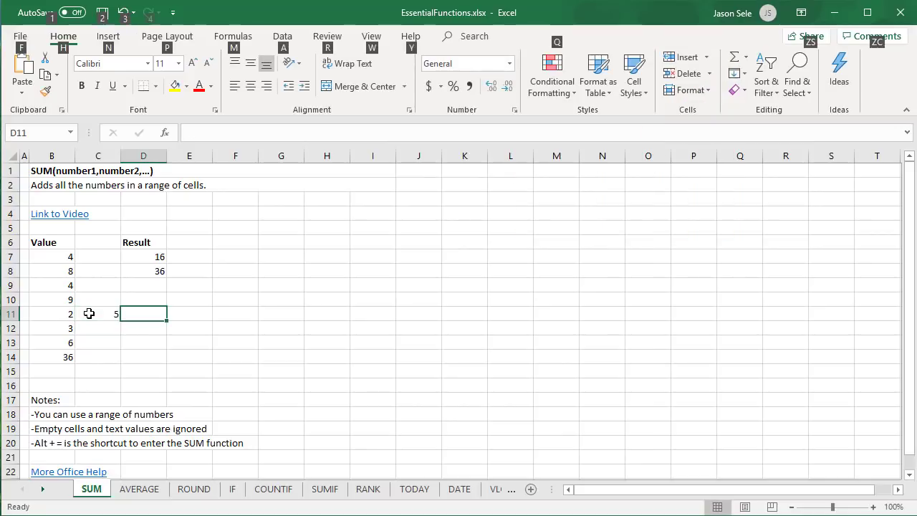
key(alt+equal)
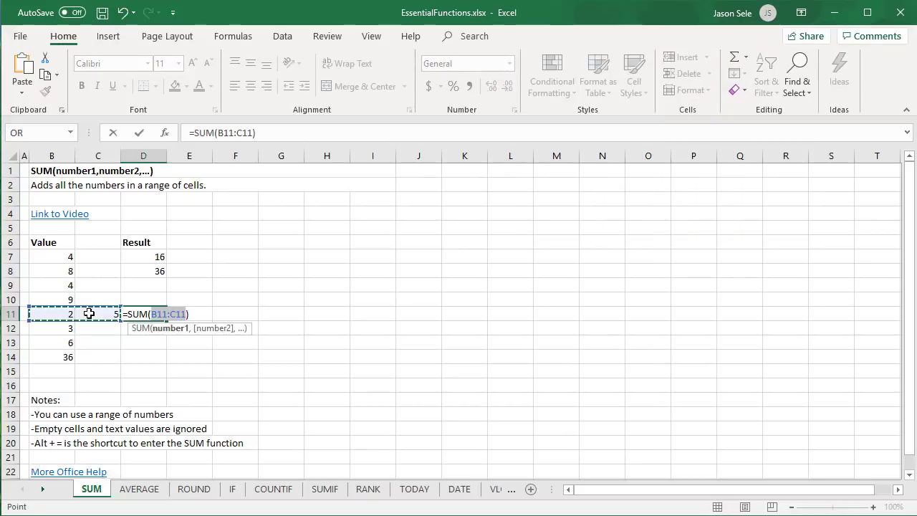
key(Return)
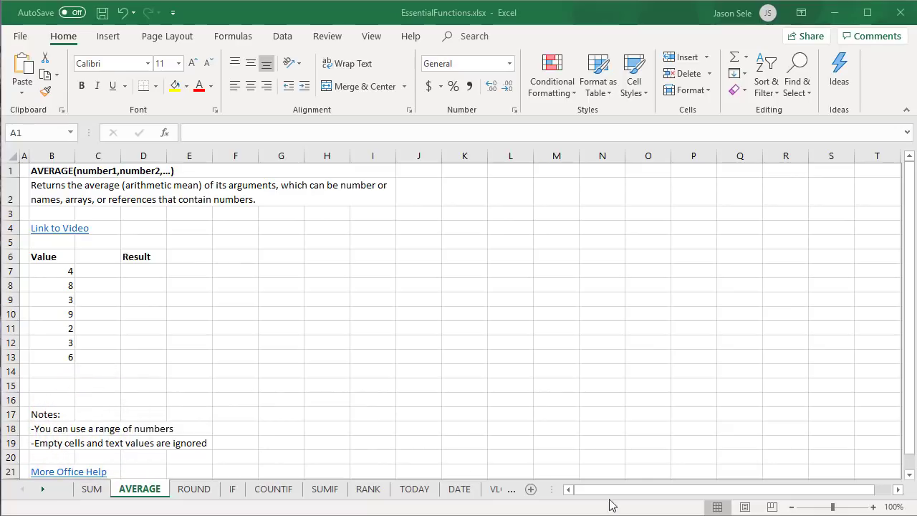
On the AVERAGE sheet, enter =AVERAGE(B7,B8,B9) in D7 to average the three individual cells
click(135, 272)
text(=AVERAGE()
click(53, 270)
text(,)
click(52, 285)
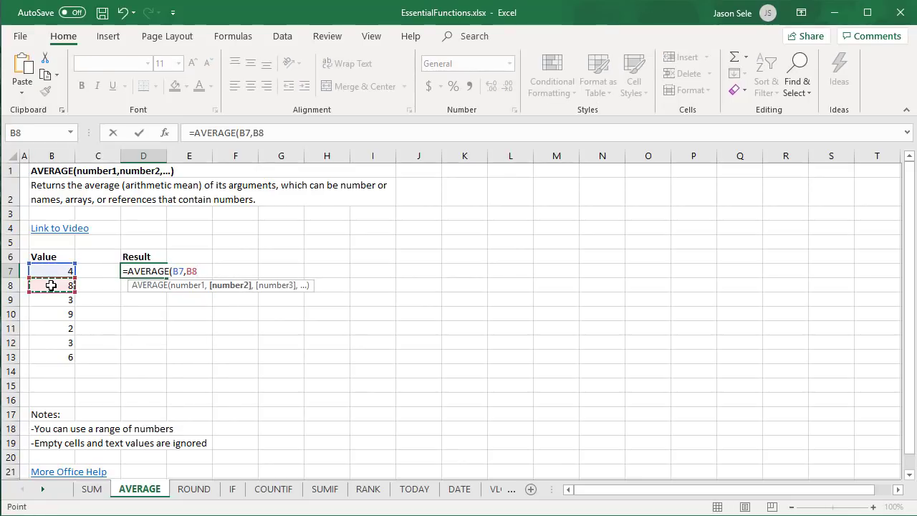
text(,)
click(61, 301)
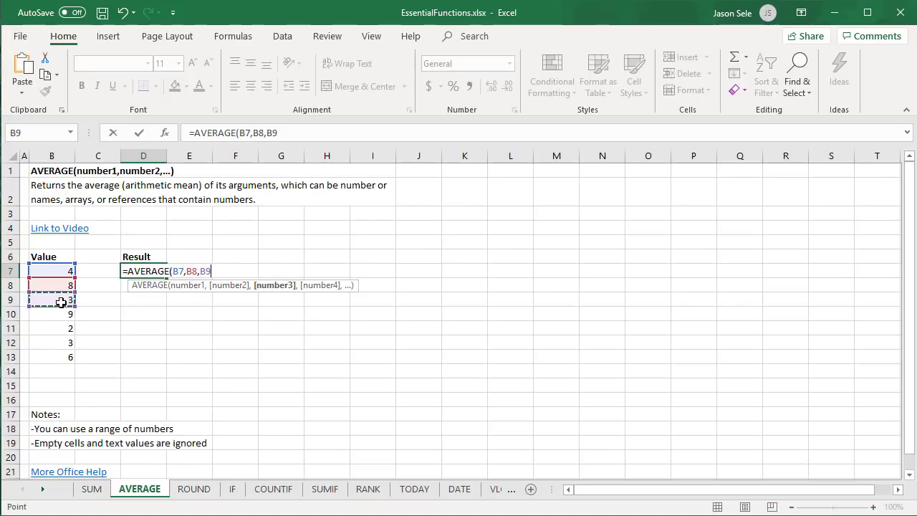
text())
key(Return)
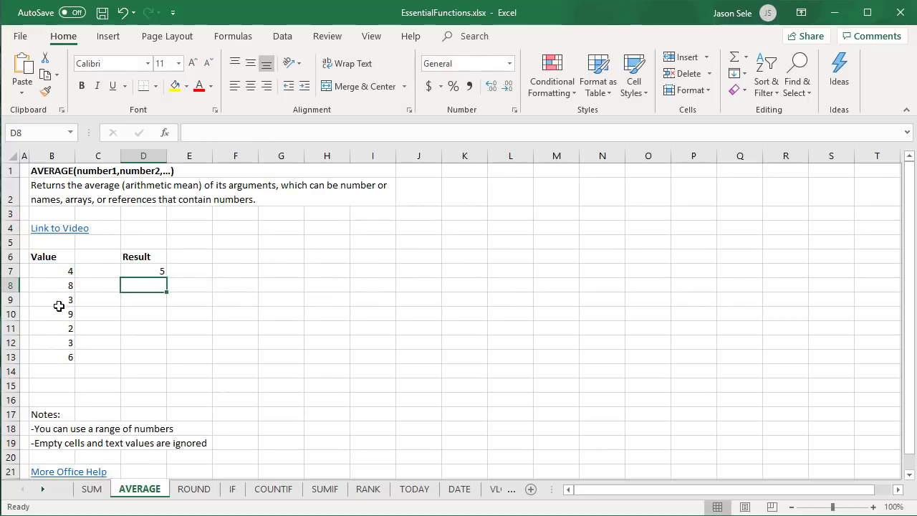
Enter =AVERAGE(B7:B13) in D8 to average the whole range of values
text(=A)
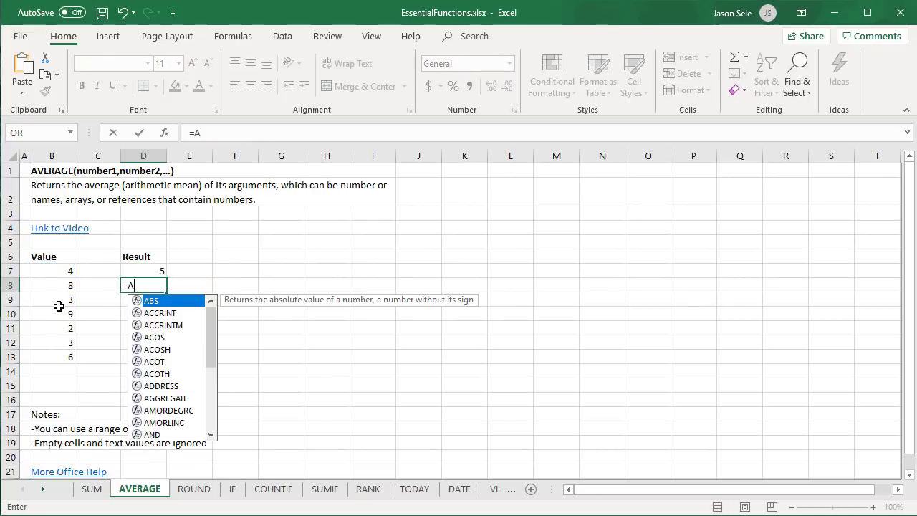
text(VERAGE()
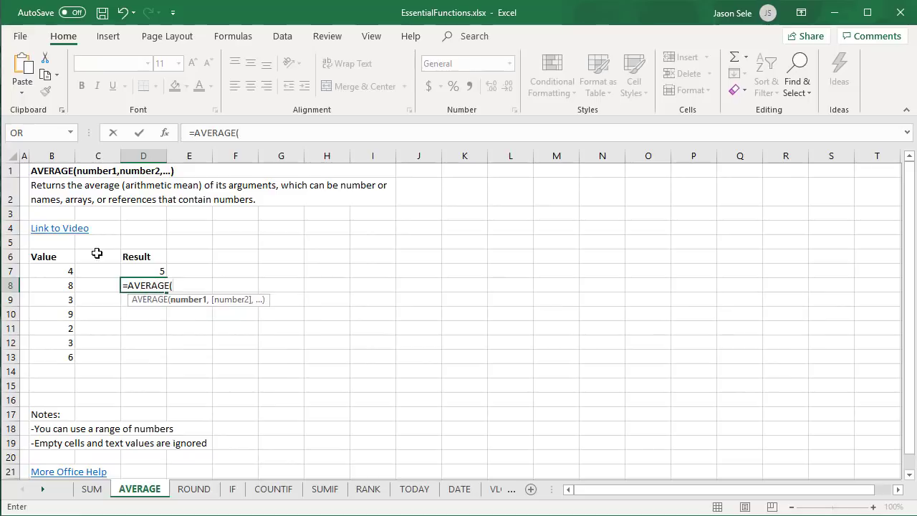
drag(59, 269, 58, 350)
text())
key(Return)
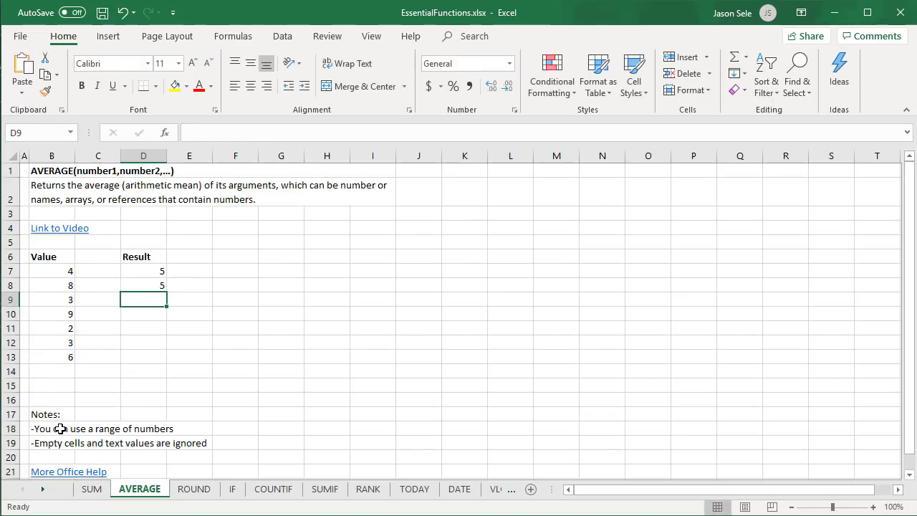
Select the values in B7:B13 to check their average, count and sum
drag(57, 270, 60, 355)
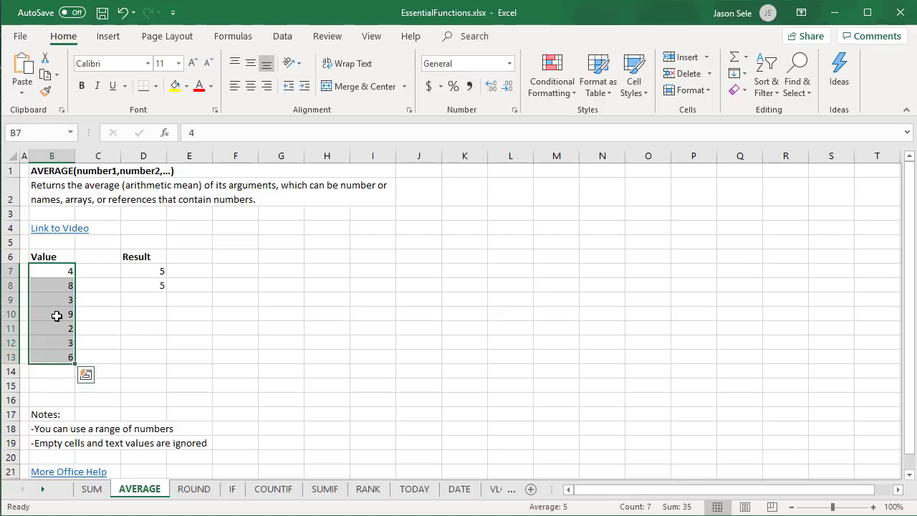
click(57, 315)
shift+click(166, 315)
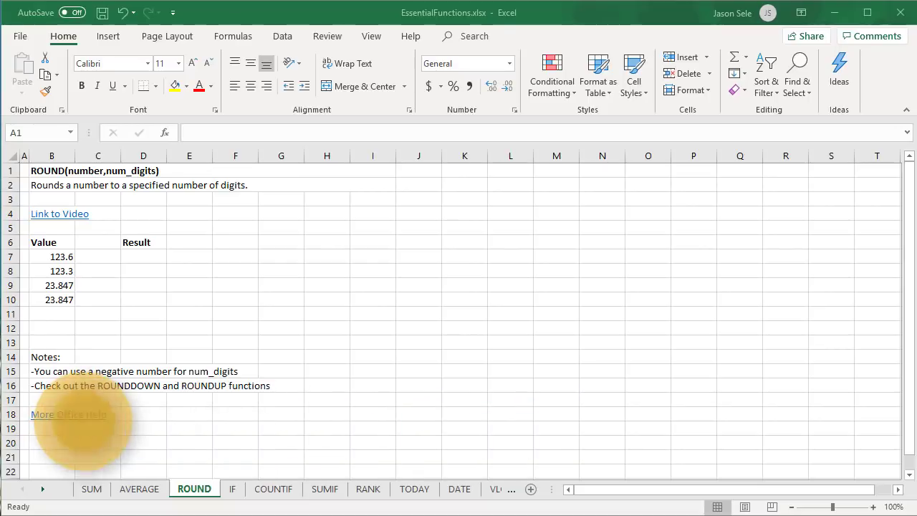
On the ROUND sheet, enter a ROUND formula in D7 that rounds B7 to 0 digits
click(153, 258)
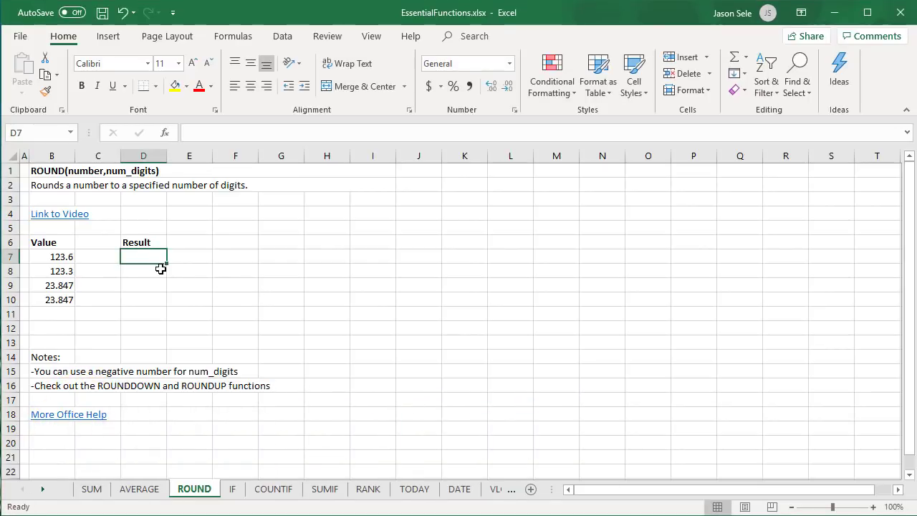
text(=ROUND()
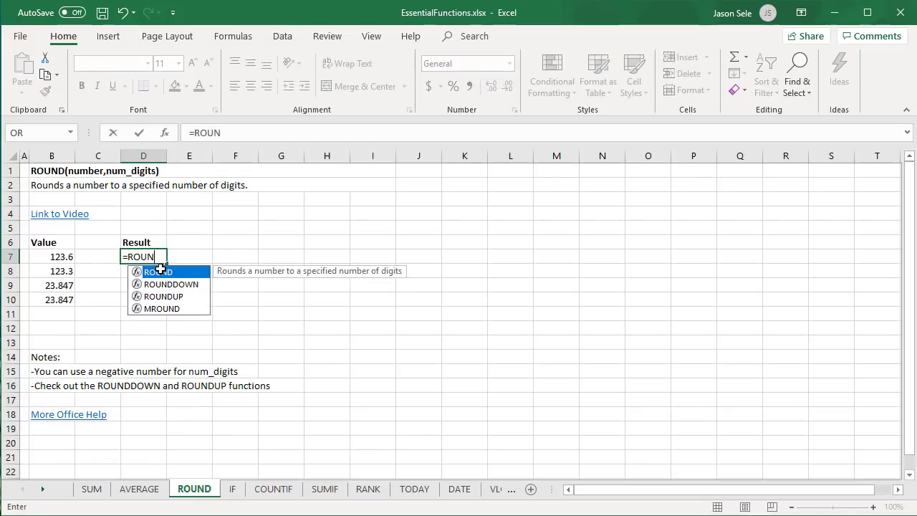
click(49, 263)
text(,0))
key(Return)
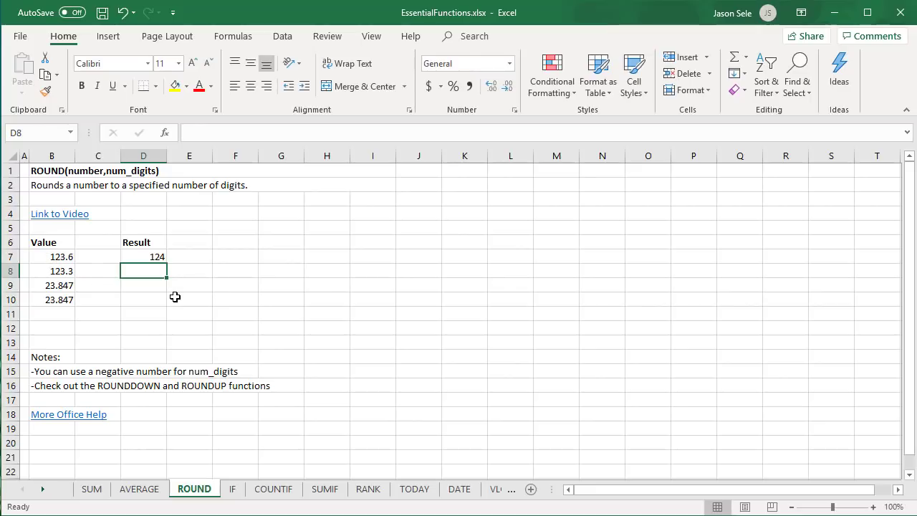
Enter =ROUND(B8,0) in D8 to round the second value to a whole number
text(=ROUND()
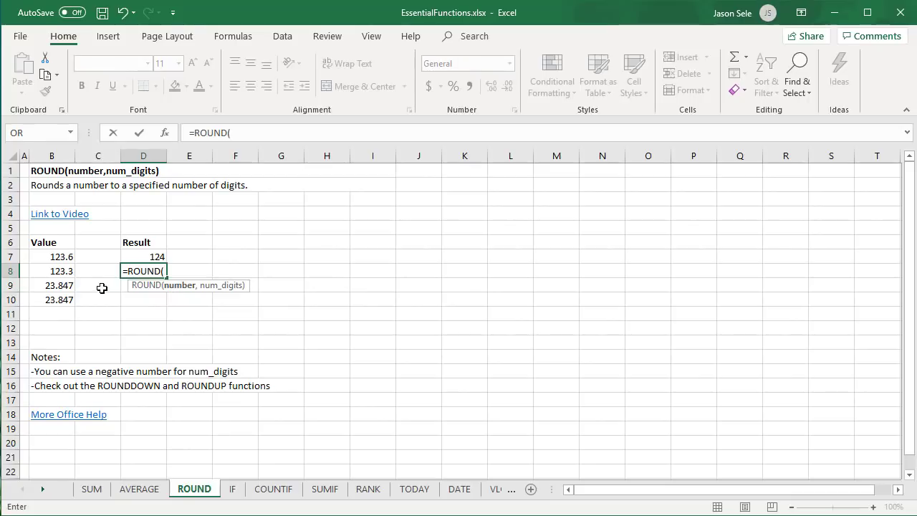
click(56, 275)
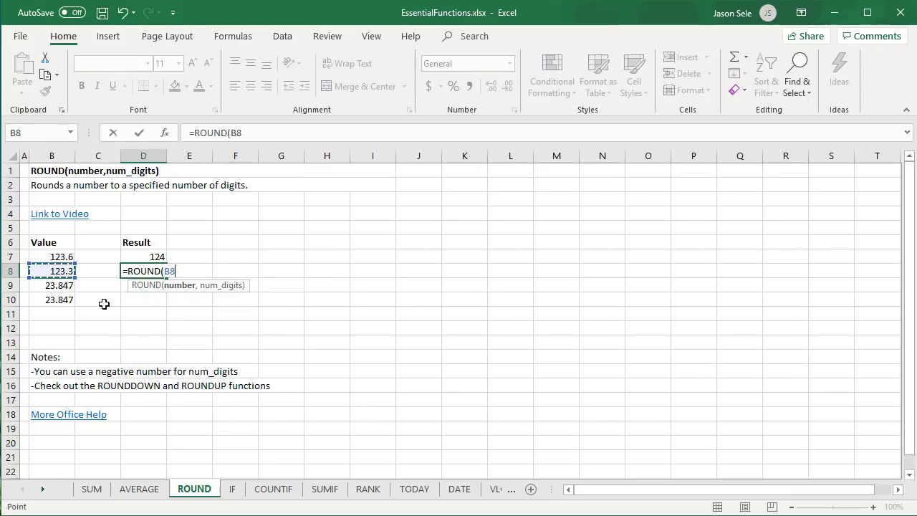
text(,0))
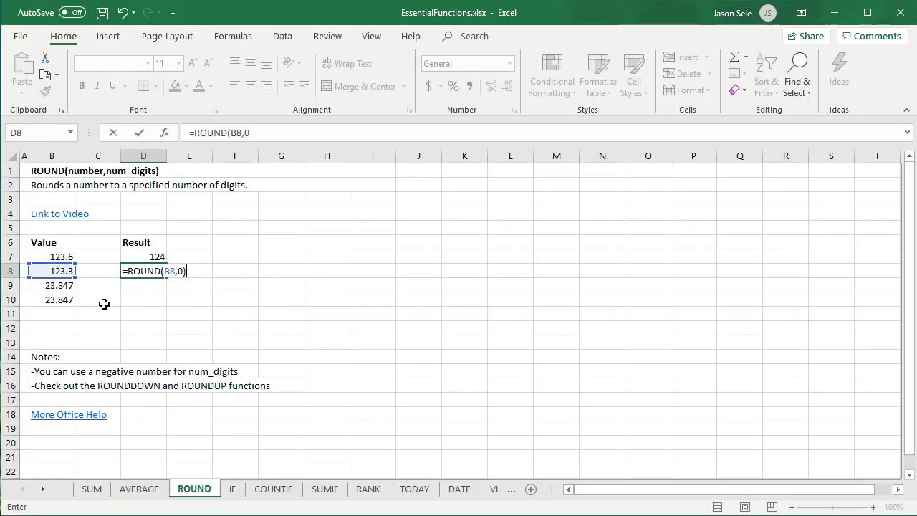
key(Return)
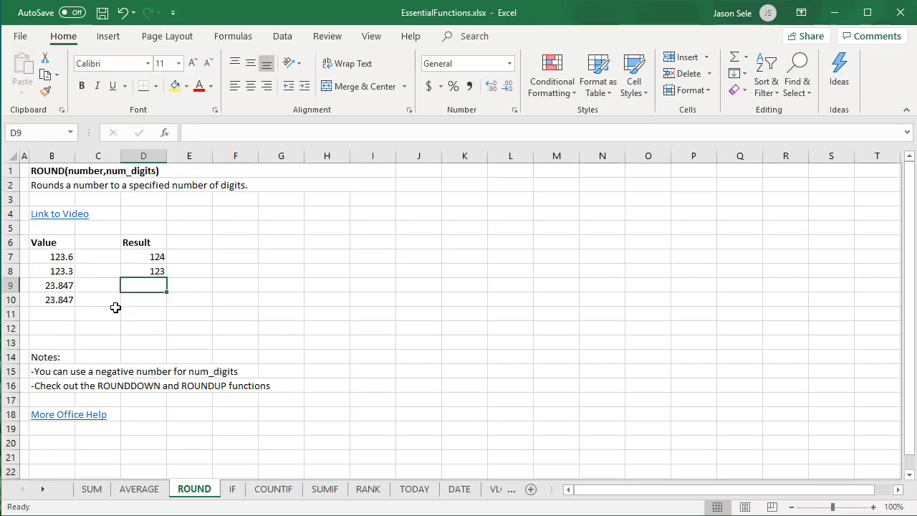
Enter =ROUND(B9,2) in D9 to round the third value to two decimal places
text(=ROUND()
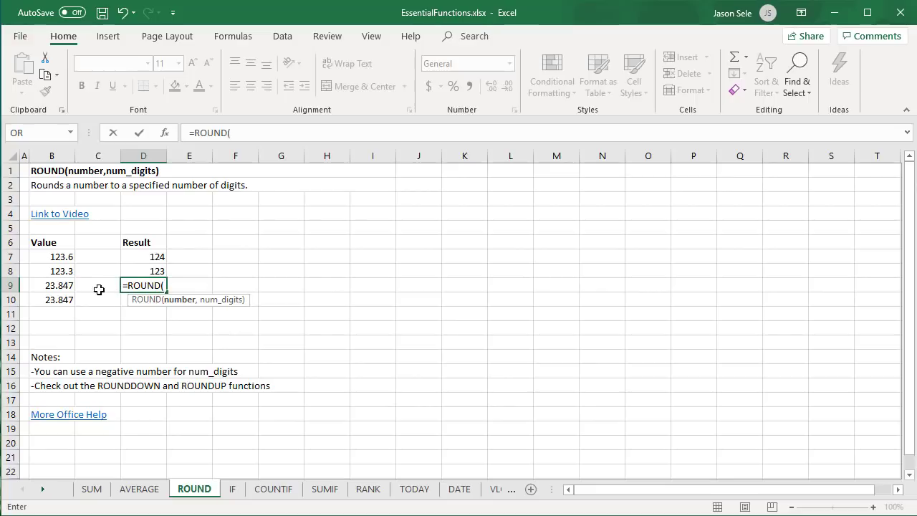
click(63, 287)
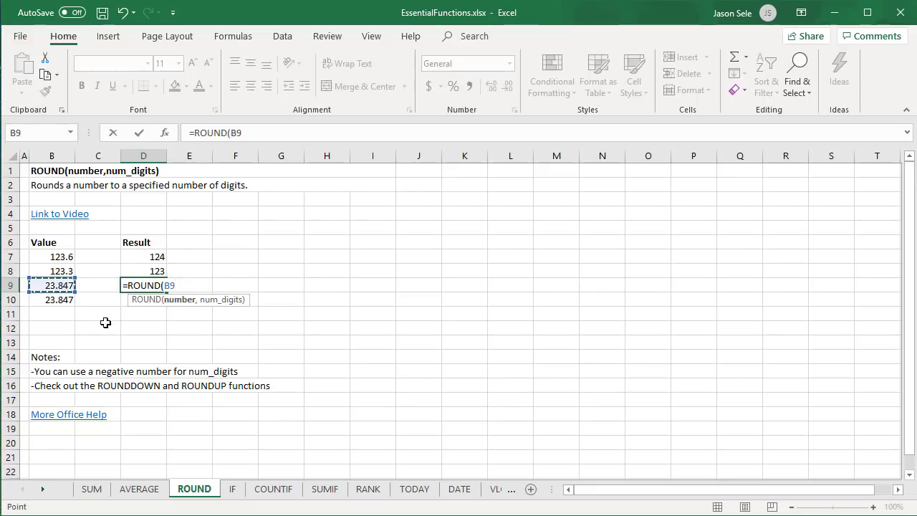
text(,2))
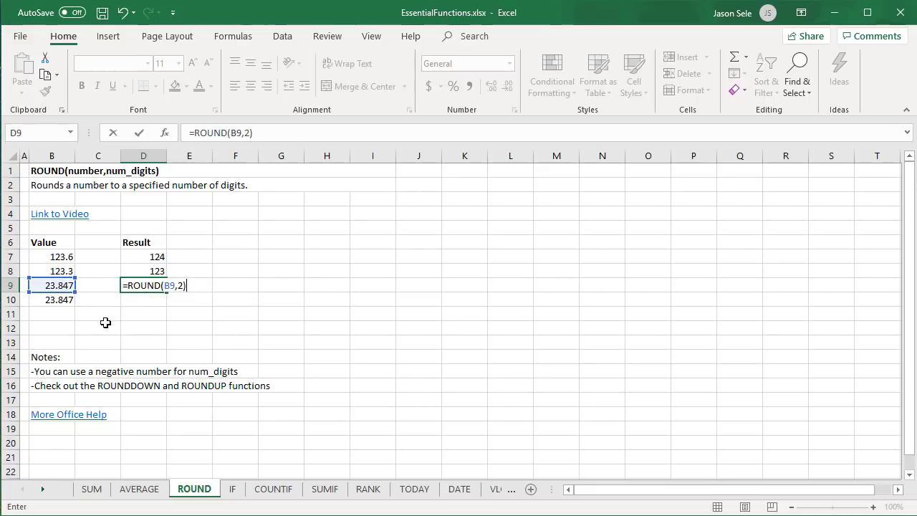
key(Return)
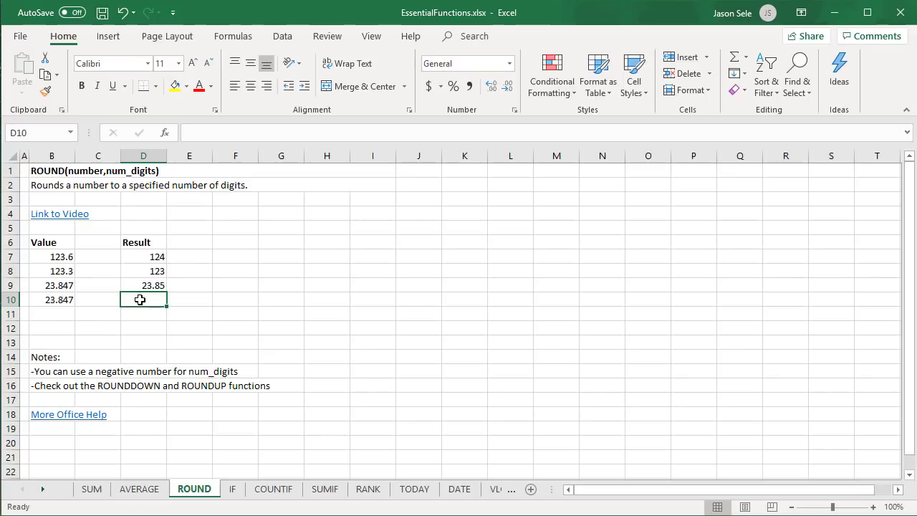
Enter =ROUND(B10,-1) in D10 to round the fourth value to the nearest ten
text(=ROUND()
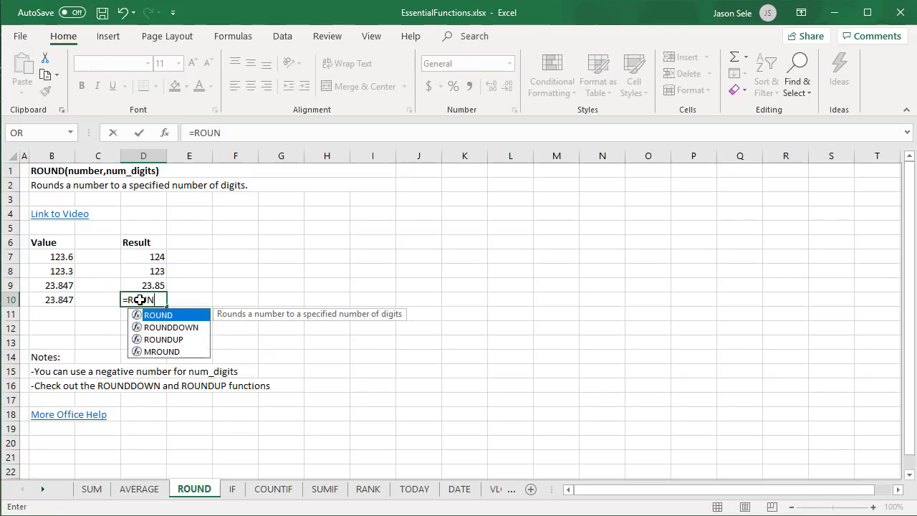
click(64, 303)
text(,-1))
key(Return)
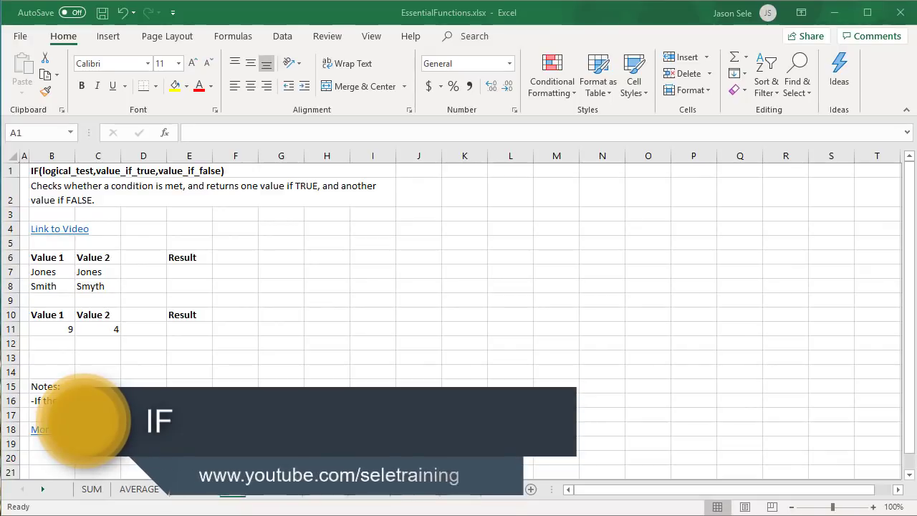
On the IF sheet, enter =IF(B7=C7,1,0) in E7 to compare the first pair of values
click(185, 273)
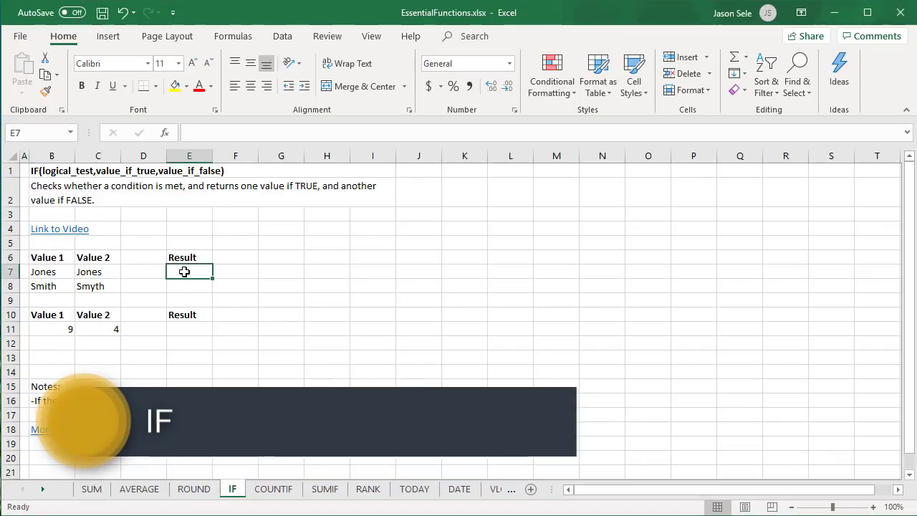
text(=IF()
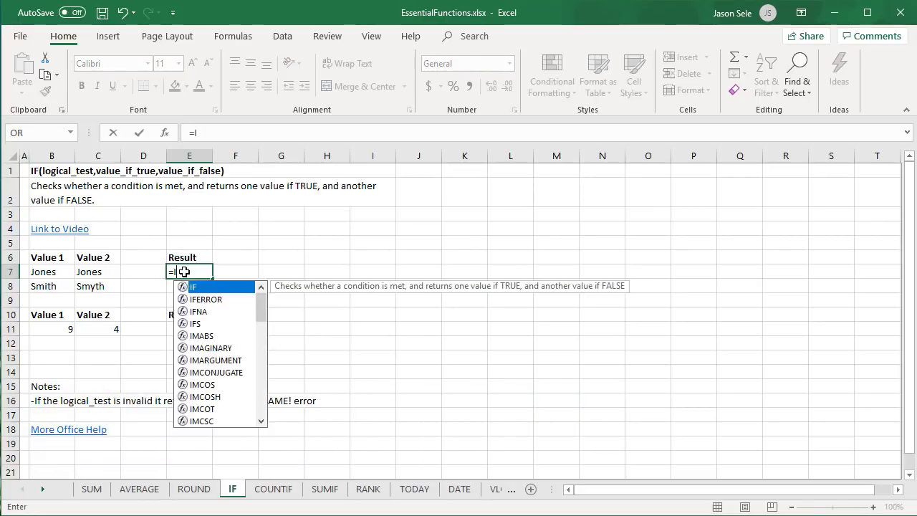
click(50, 274)
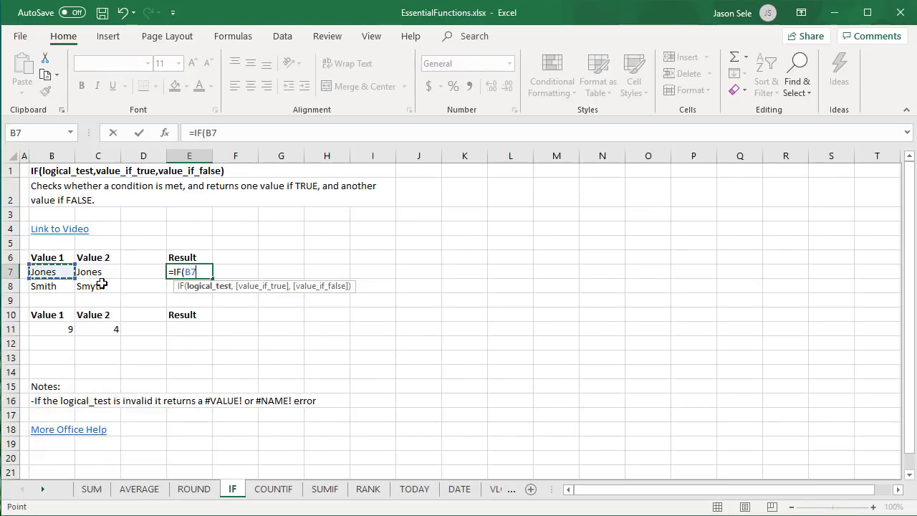
text(=)
click(100, 269)
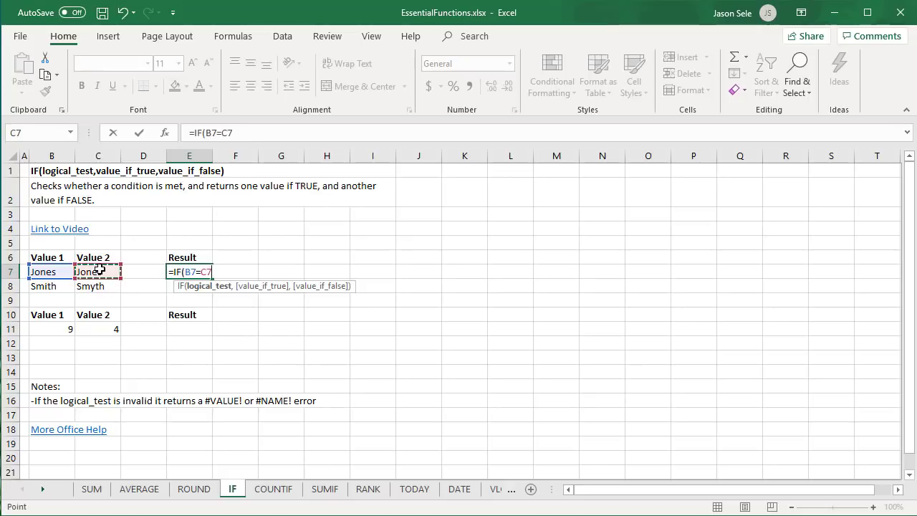
text(,1,0)
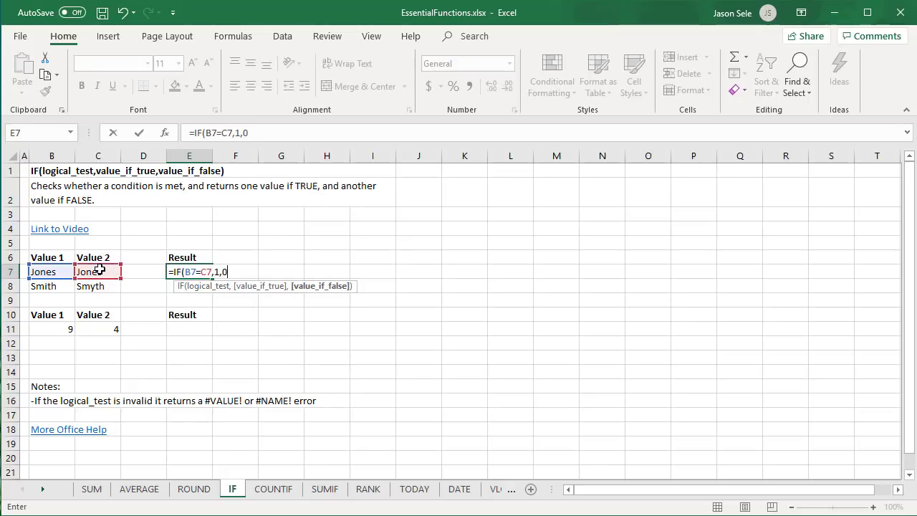
text())
key(Return)
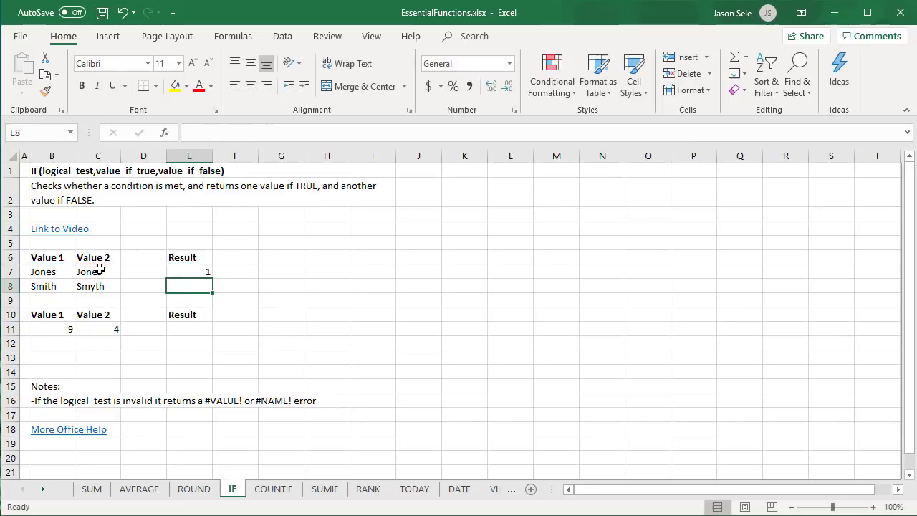
Change the E7 formula's true and false results to "Yes" and "No"
click(189, 271)
click(241, 132)
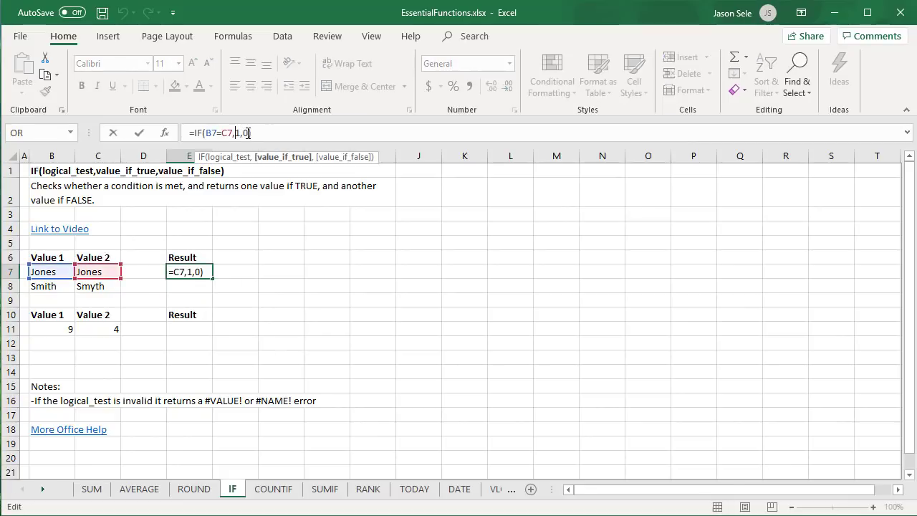
drag(234, 133, 248, 132)
key(BackSpace)
text("Yes","No")
key(Return)
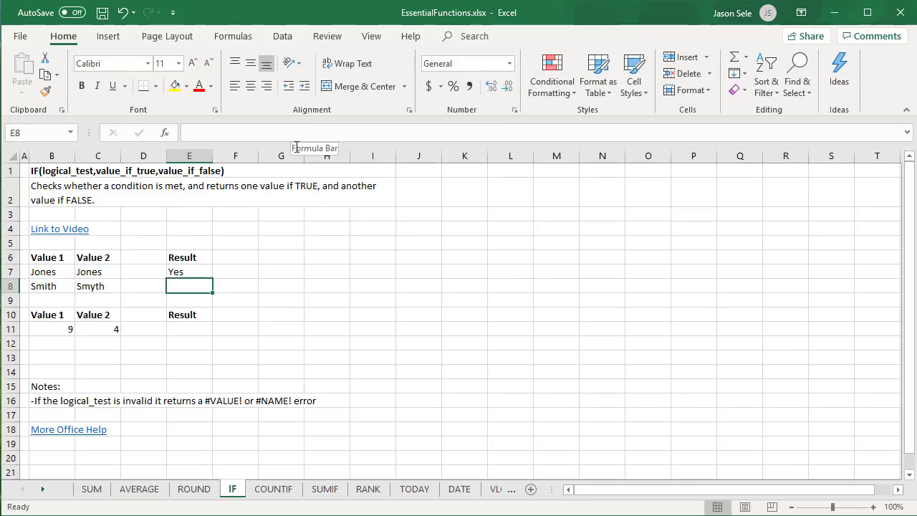
Fill the IF formula from E7 down to E8 and select E8 to check the copied formula
click(204, 276)
drag(212, 278, 210, 287)
click(188, 285)
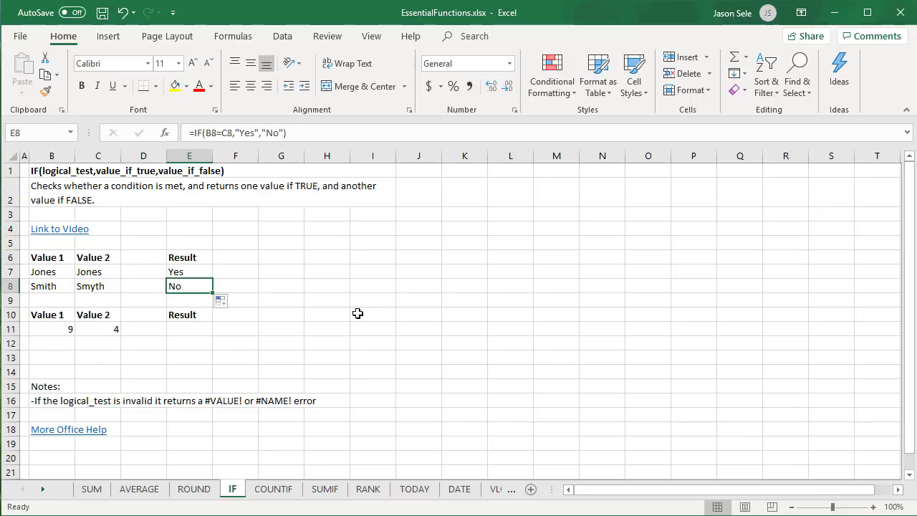
Enter =IF(B11>C11,B11-C11,0) in E11 to return the difference when Value 1 is greater
click(199, 329)
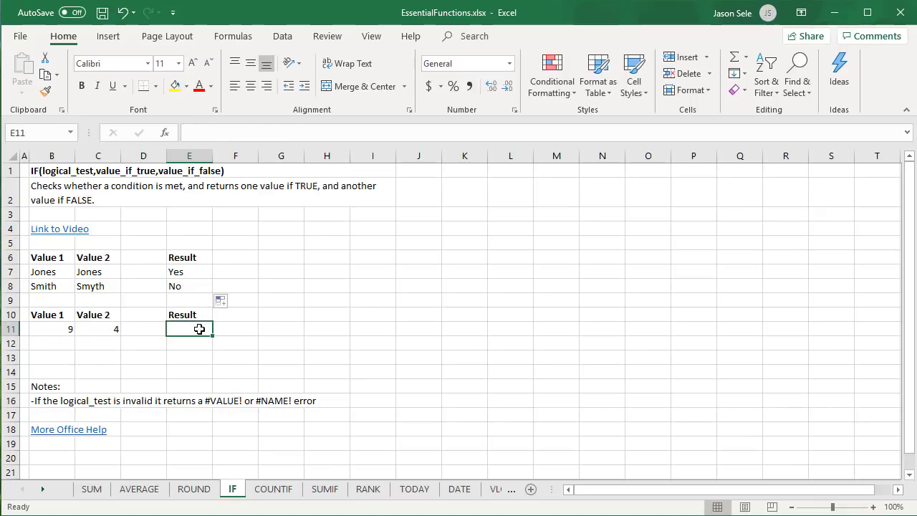
text(=IF()
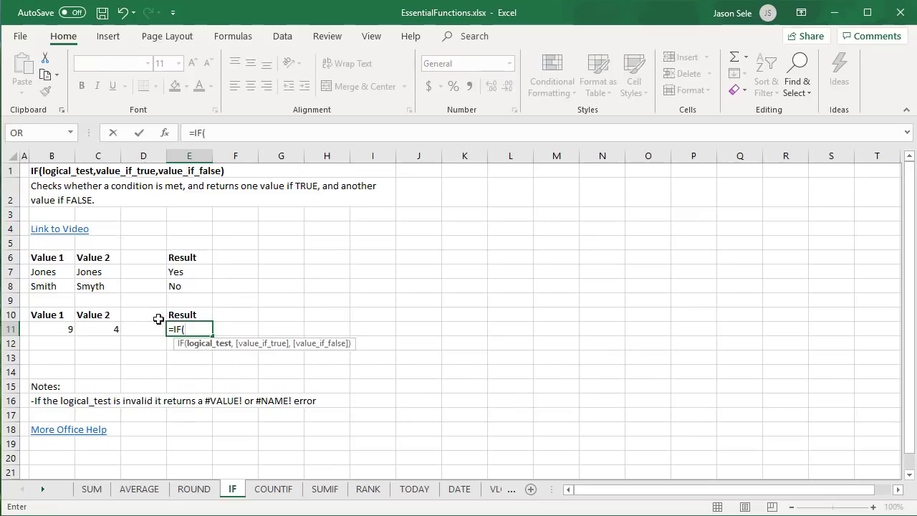
click(65, 330)
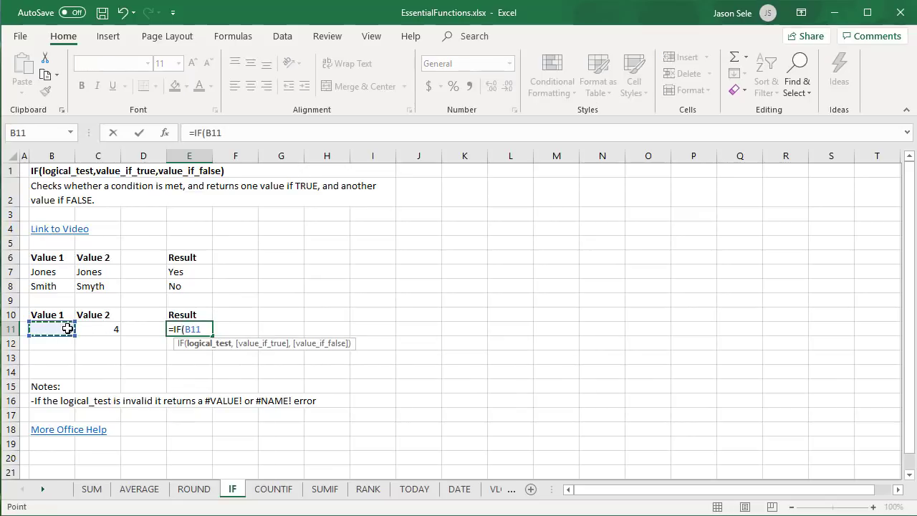
text(>)
click(96, 327)
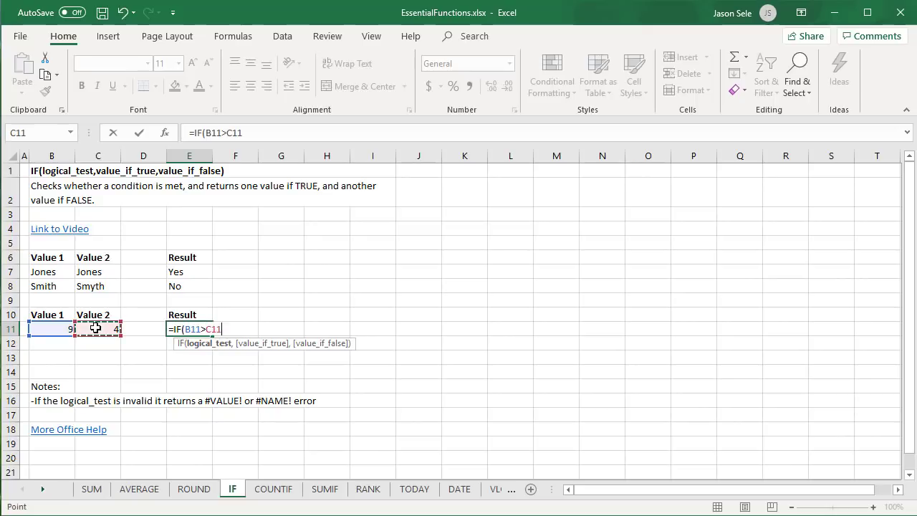
text(,)
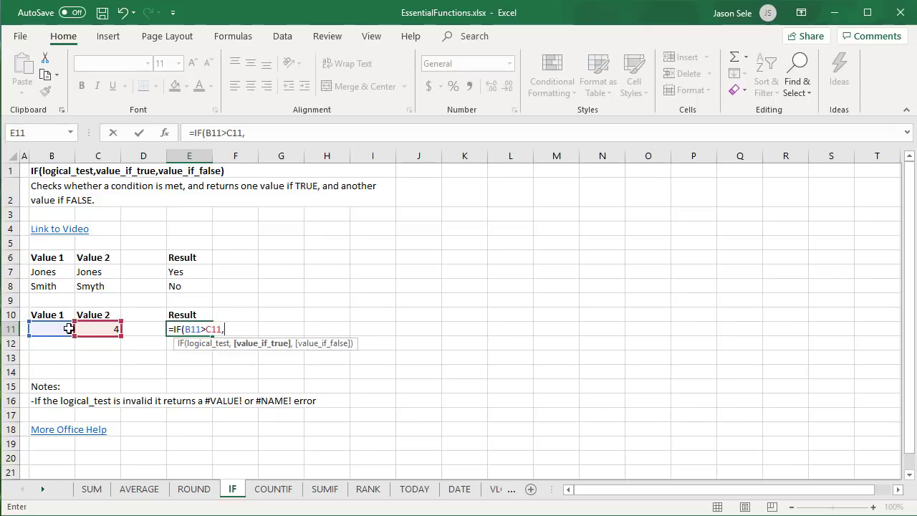
click(64, 328)
text(-)
click(98, 330)
text(,0))
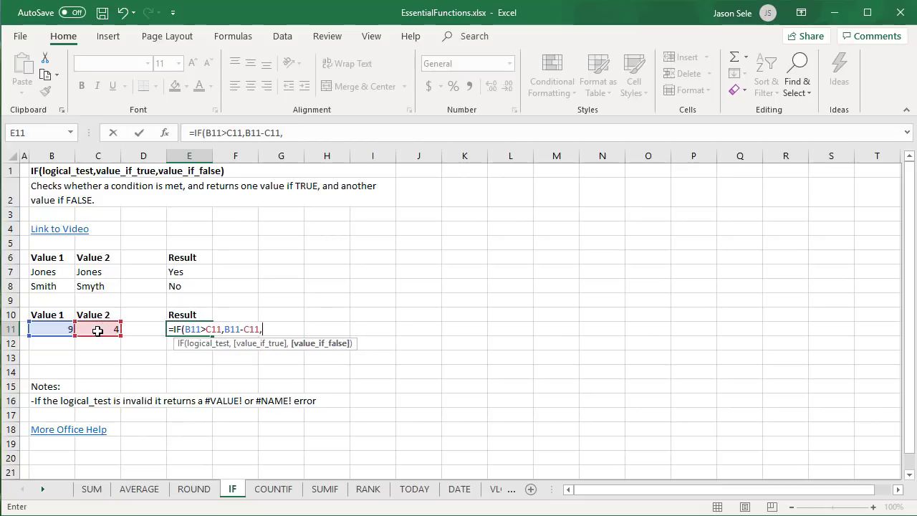
key(Return)
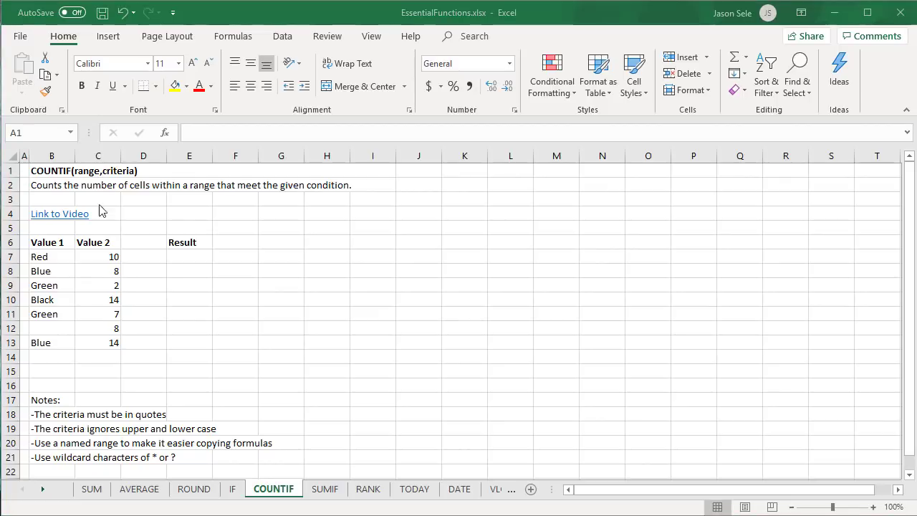
On the COUNTIF sheet, enter =COUNTIF(B7:B13,"Green") in E7 to count the Green entries
click(184, 255)
text(=COUNTIF()
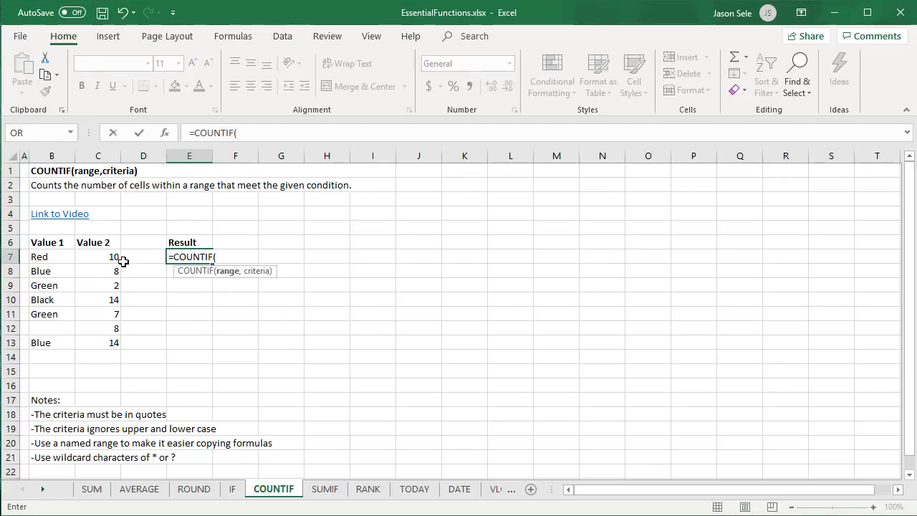
drag(59, 255, 54, 343)
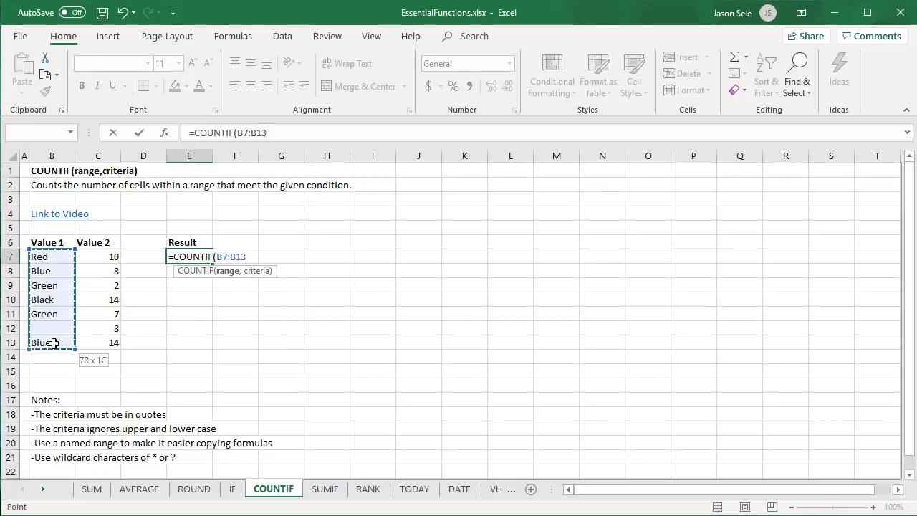
text(,"Green)
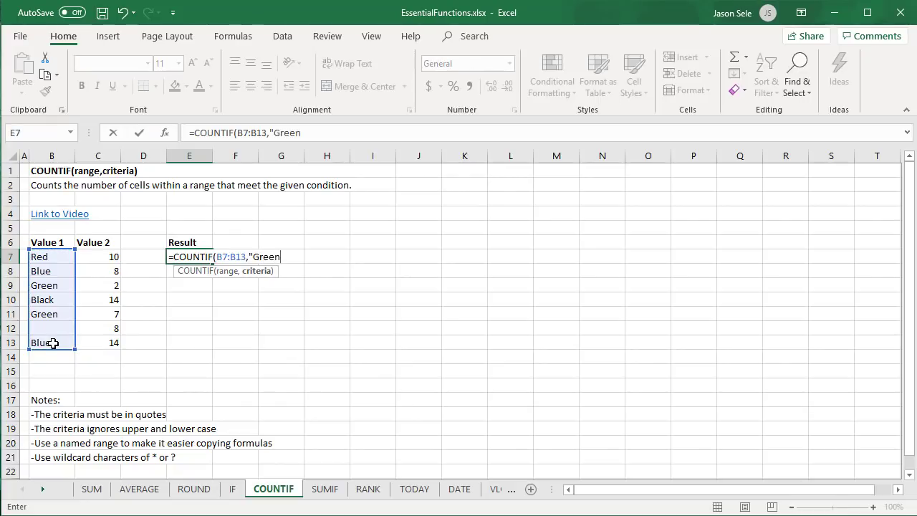
text("))
key(Return)
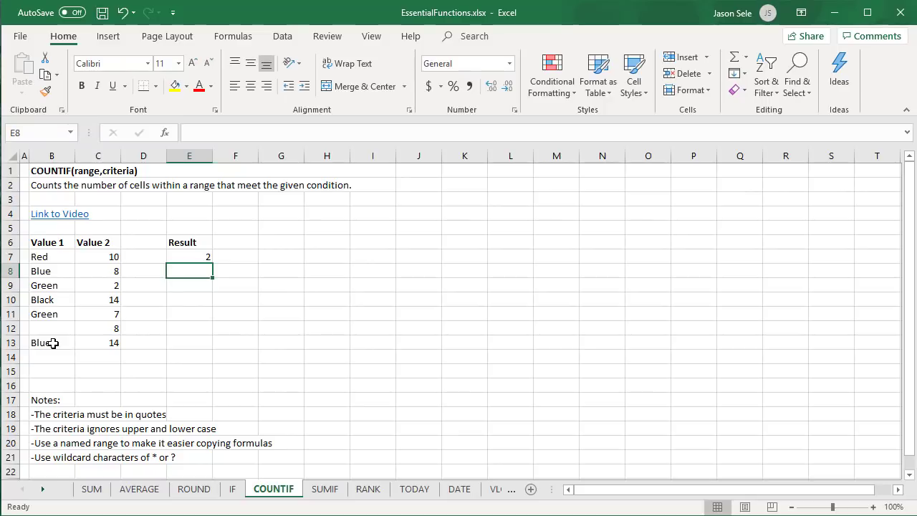
Enter a COUNTIF formula in E8 that counts the values in C7:C13 matching ">8"
text(=COUNTI)
key(Tab)
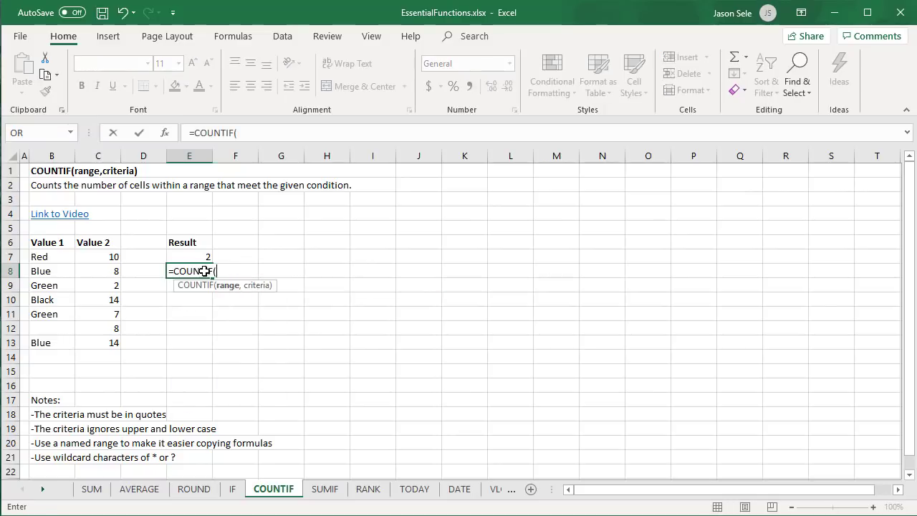
drag(114, 256, 104, 342)
text(,")
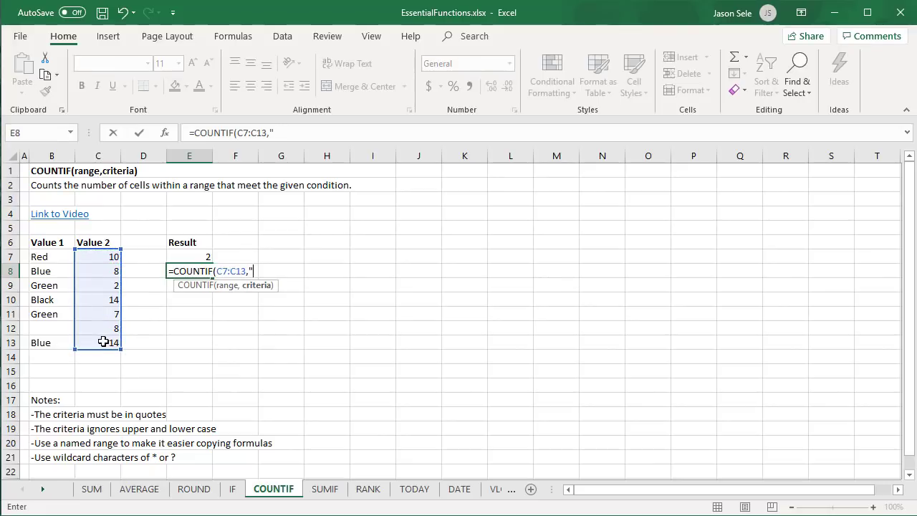
text(>8")
key(Return)
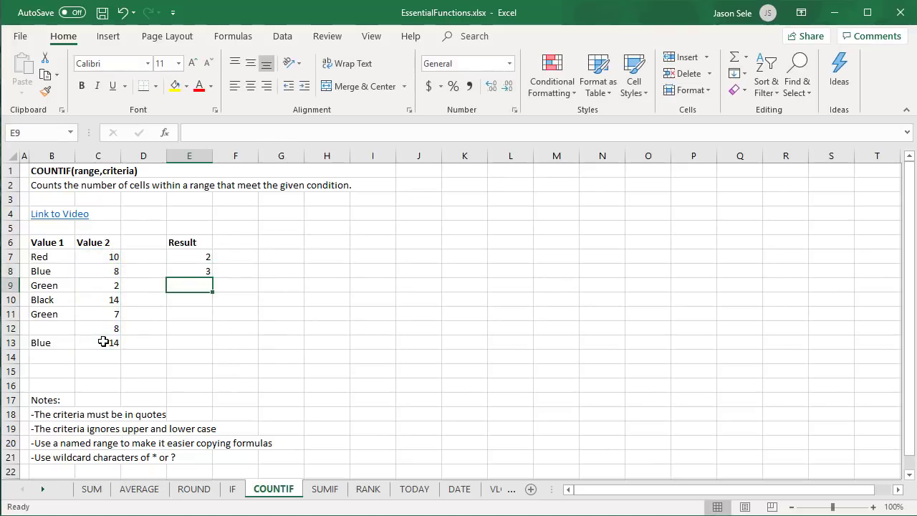
Enter =COUNTIF(C7:C13,"<>"&C8) in E9 to count the values not equal to C8
text(=COUNTIF()
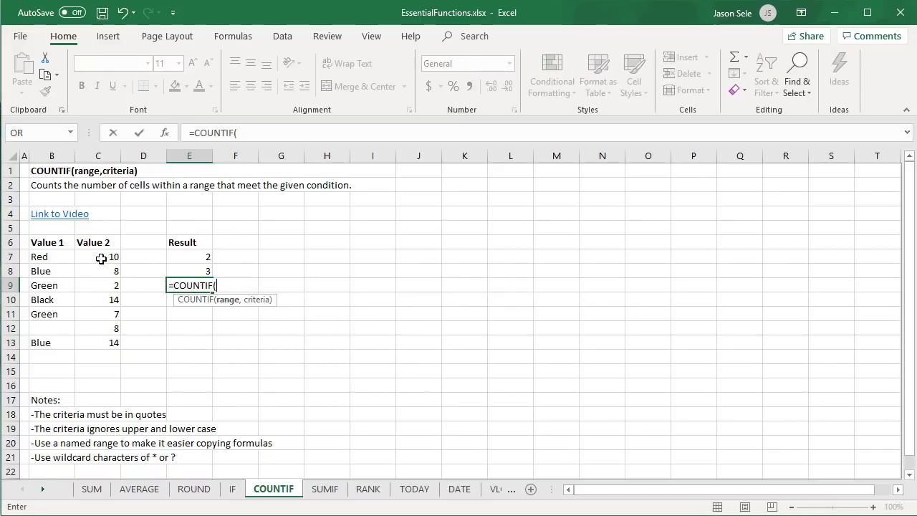
drag(103, 258, 99, 340)
text(,")
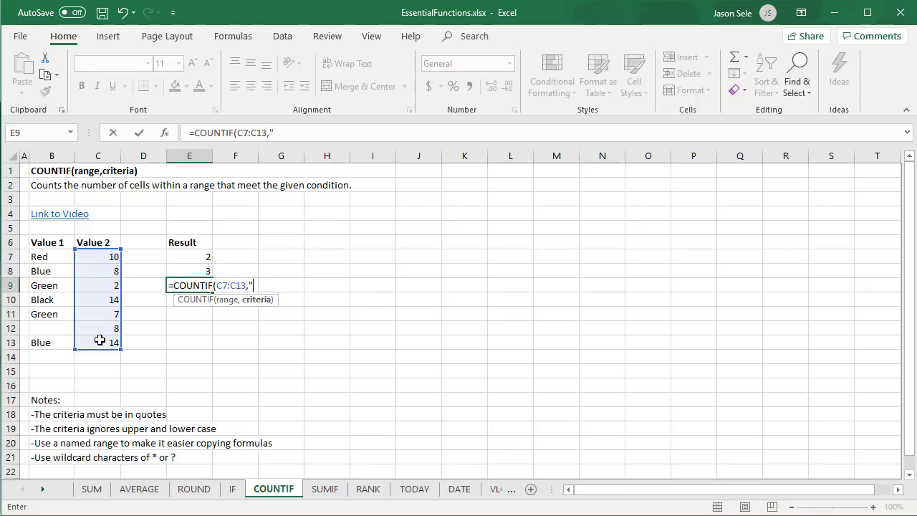
text(<>"&)
click(106, 273)
text())
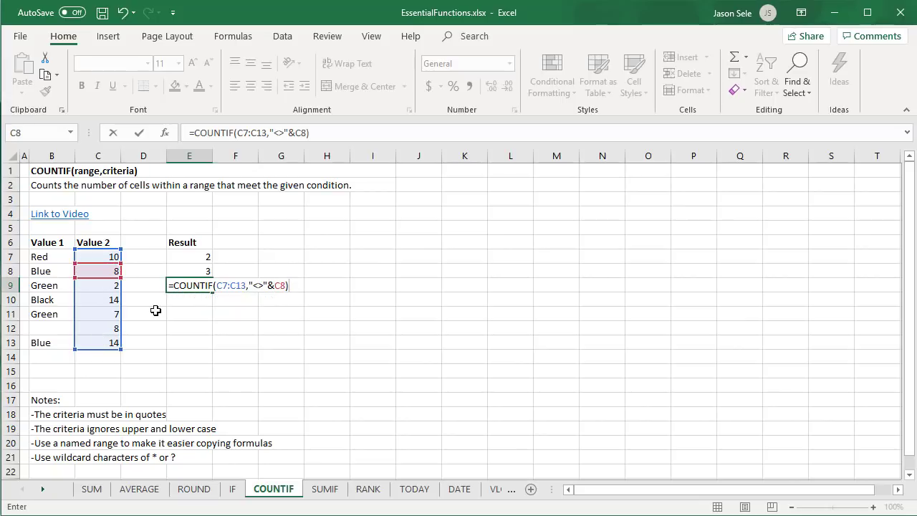
key(Return)
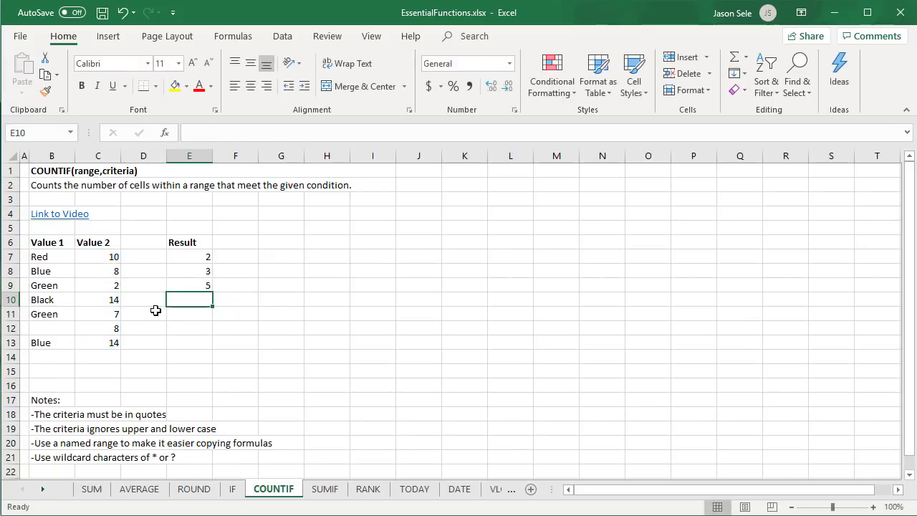
Enter =COUNTIF(B7:B13,"*") in E10 to count the cells containing any text
text(=)
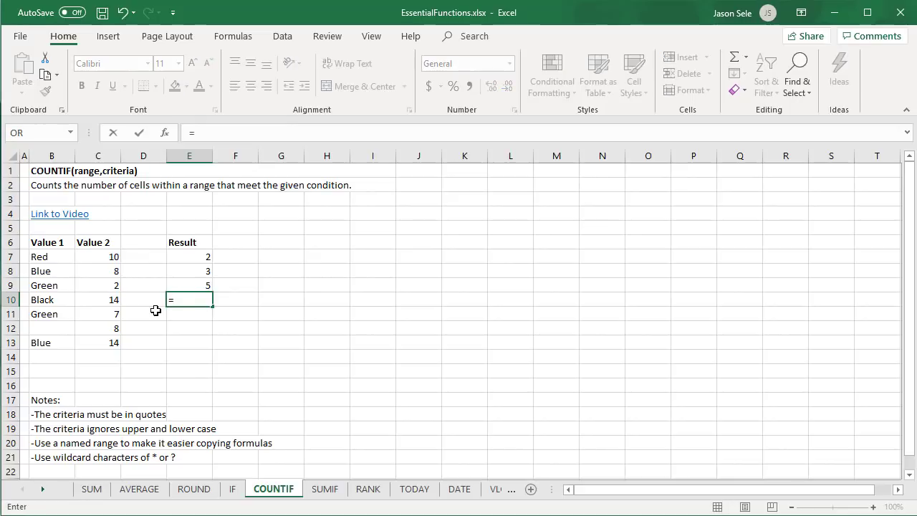
text(COUNTIF()
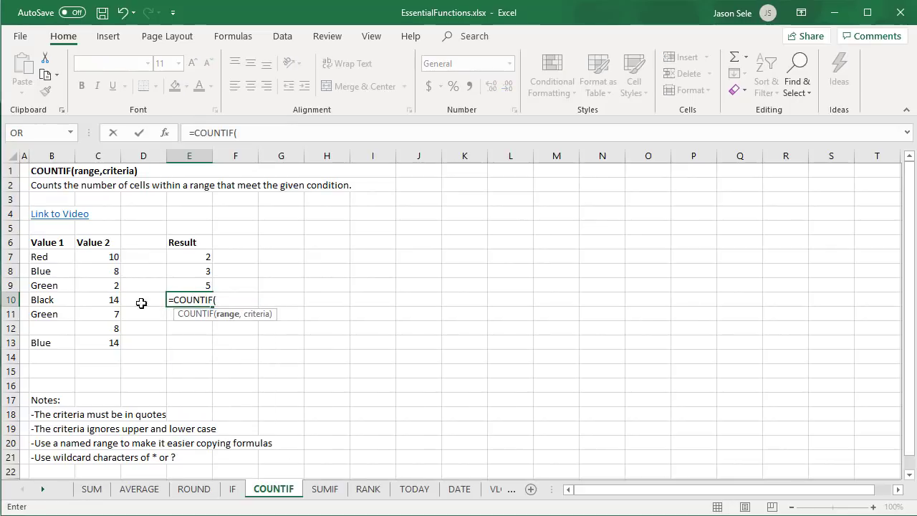
drag(62, 259, 62, 342)
text(,"*"))
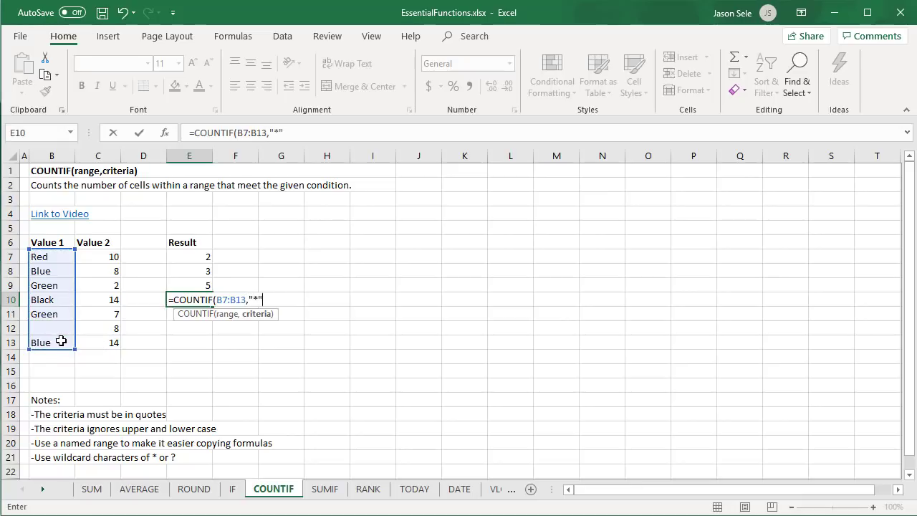
key(Return)
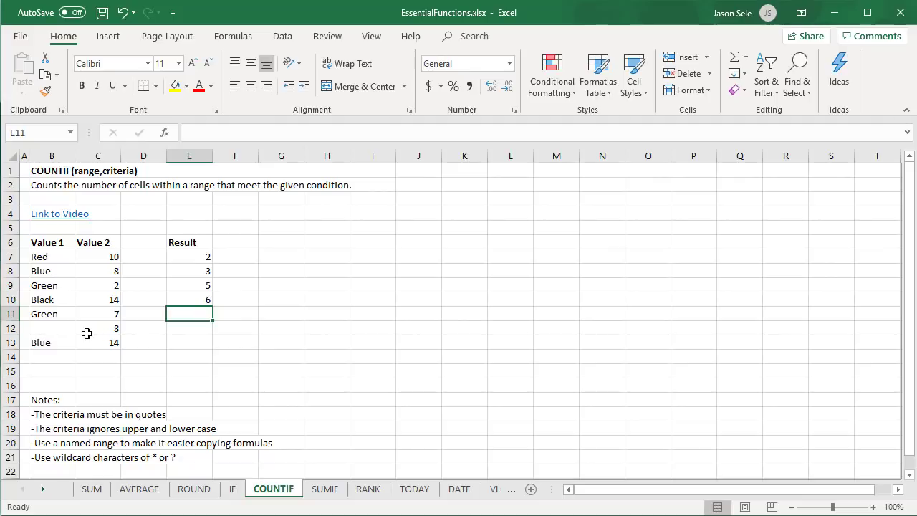
Enter =COUNTIF(B7:B13,"B???") in E11 to count the four-letter entries starting with B
text(=COUNTIF()
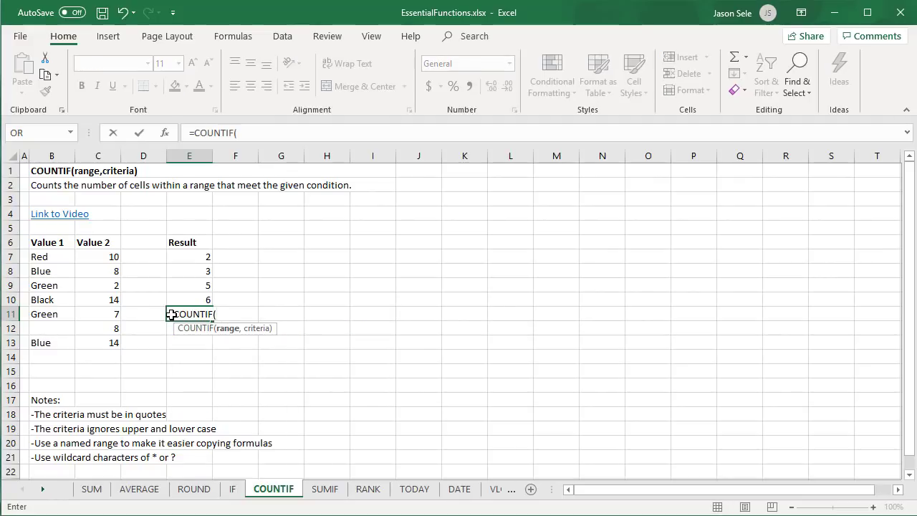
drag(49, 256, 50, 340)
text(,)
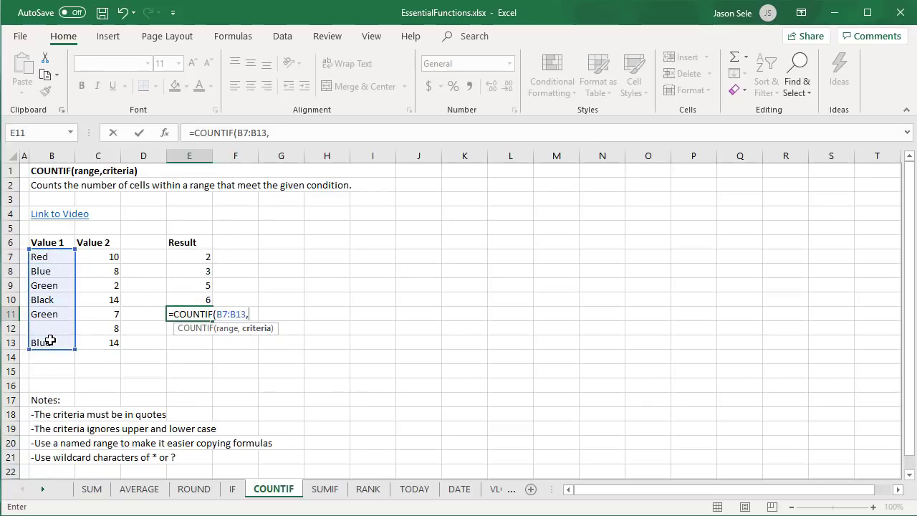
text("B???"))
key(Return)
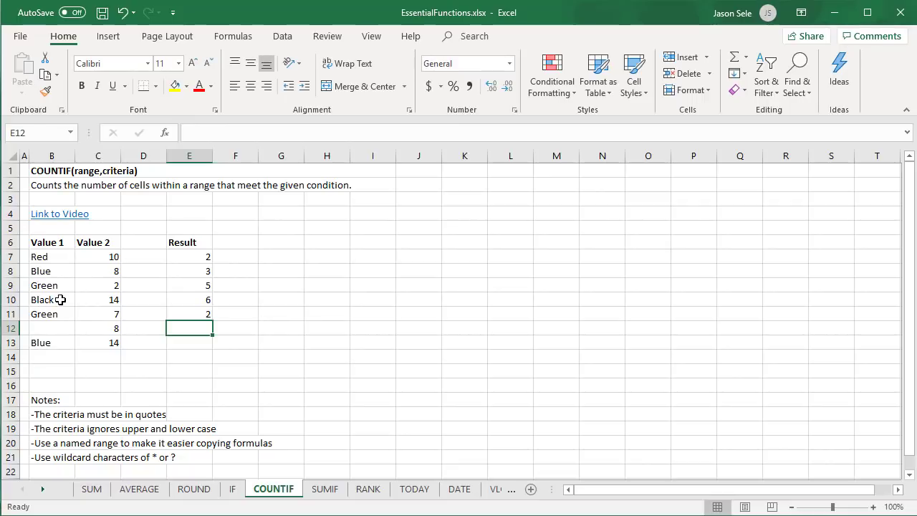
Enter =COUNTIF(B7:B13,"B*") in E12 to count all entries starting with B, whatever their length
text(=)
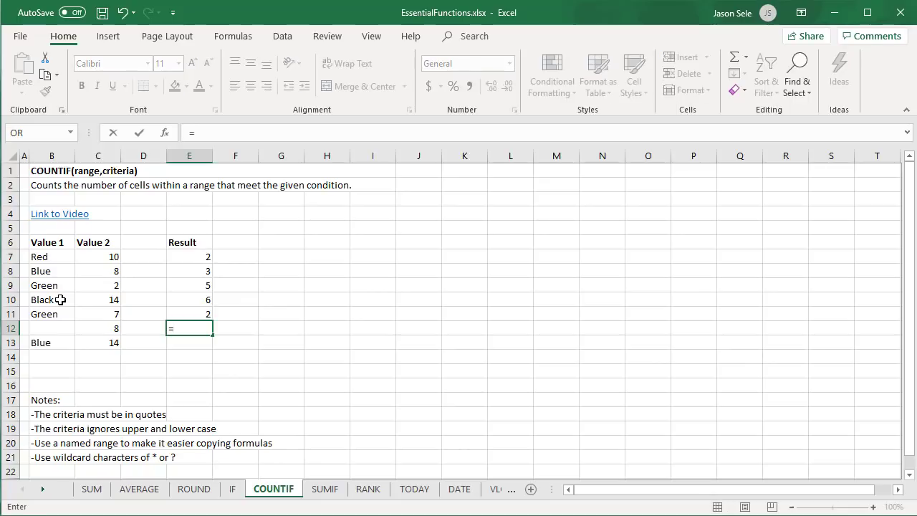
text(COUNTIF()
drag(46, 259, 49, 343)
text(,")
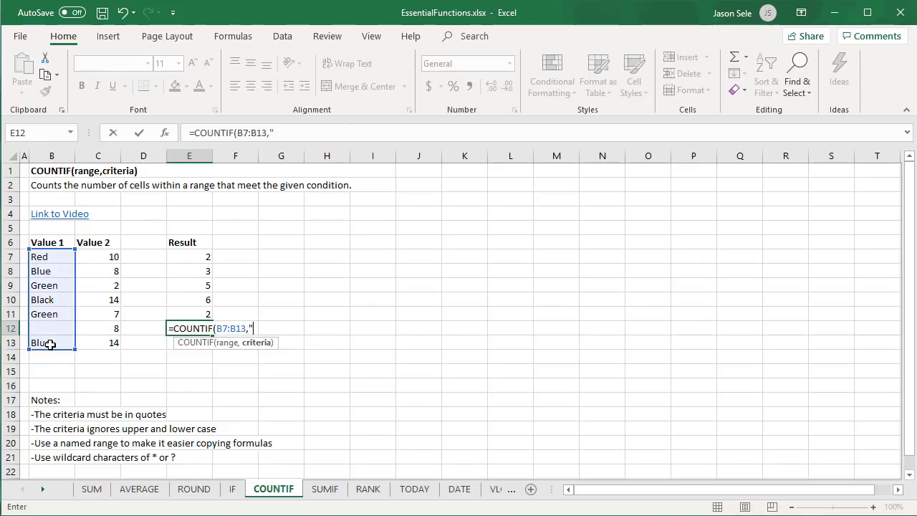
text(B*"))
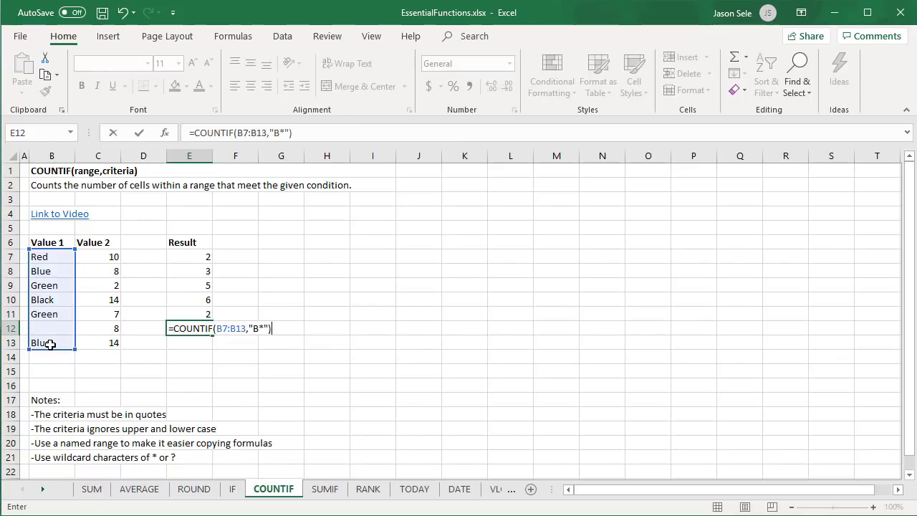
key(Return)
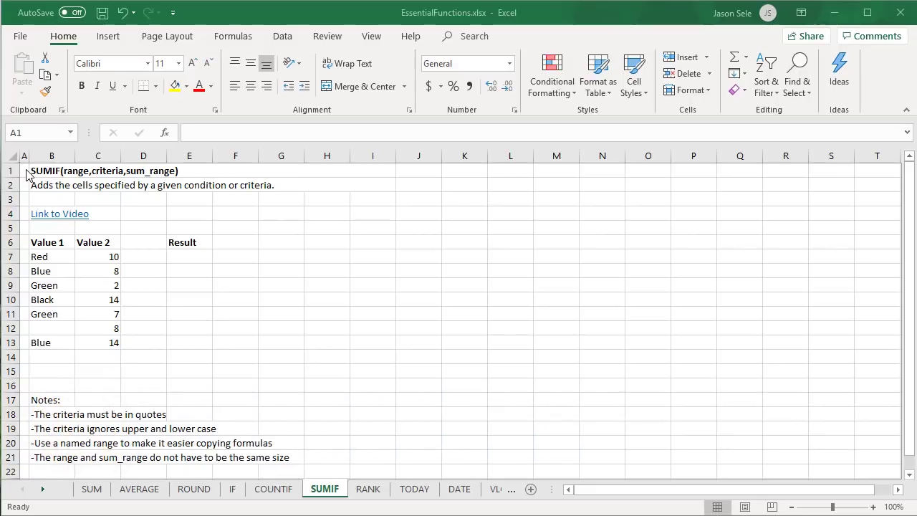
On the SUMIF sheet, enter =SUMIF(C7:C13,">9") in E7 to add the values greater than 9
text(SUMIF()
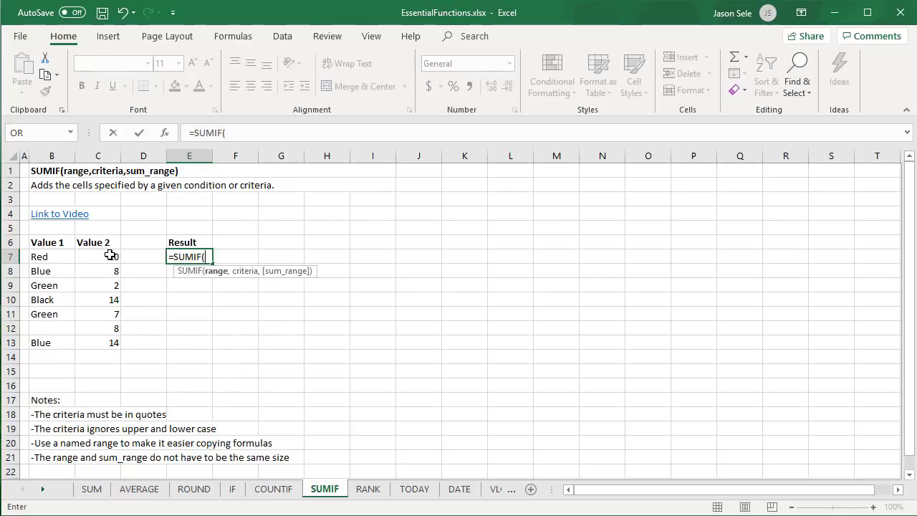
drag(113, 255, 109, 340)
text(,")
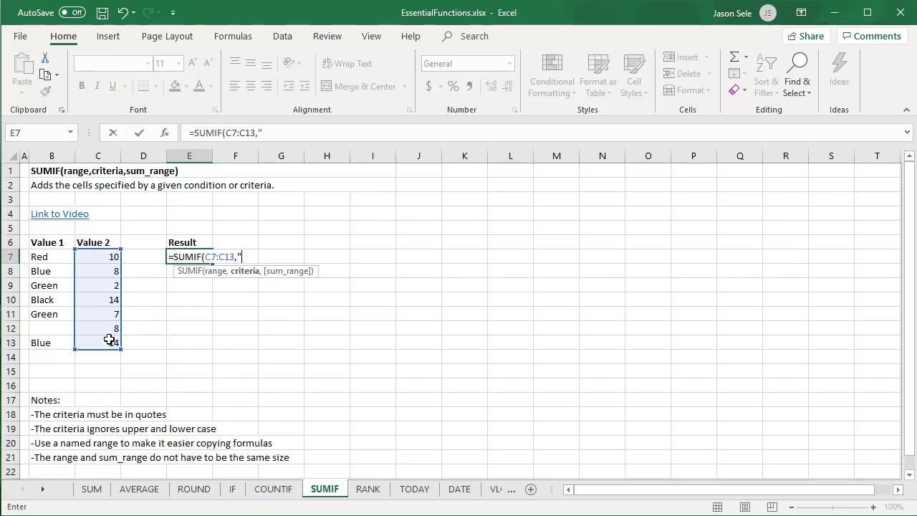
text(>9"))
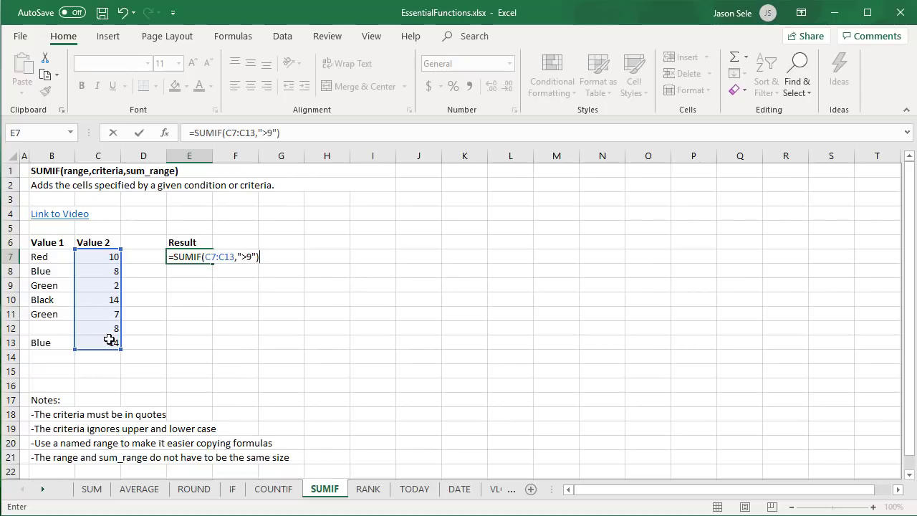
key(Return)
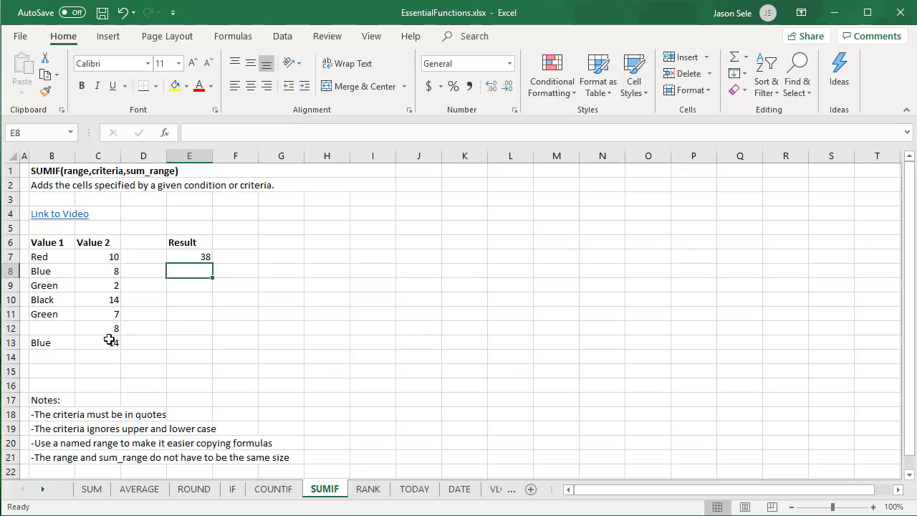
Enter a SUMIF formula in E8 that adds the C7:C13 values whose B7:B13 entry is "Blue"
text(=SUMIF()
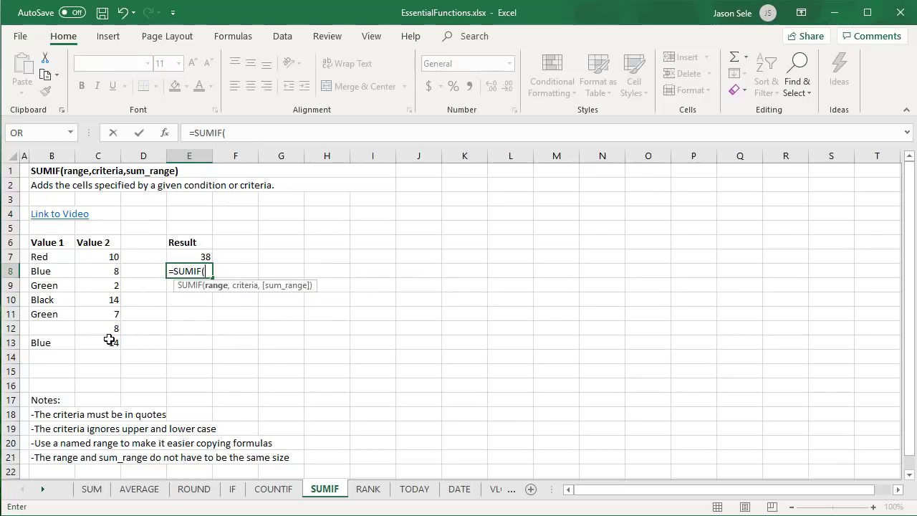
drag(55, 258, 52, 343)
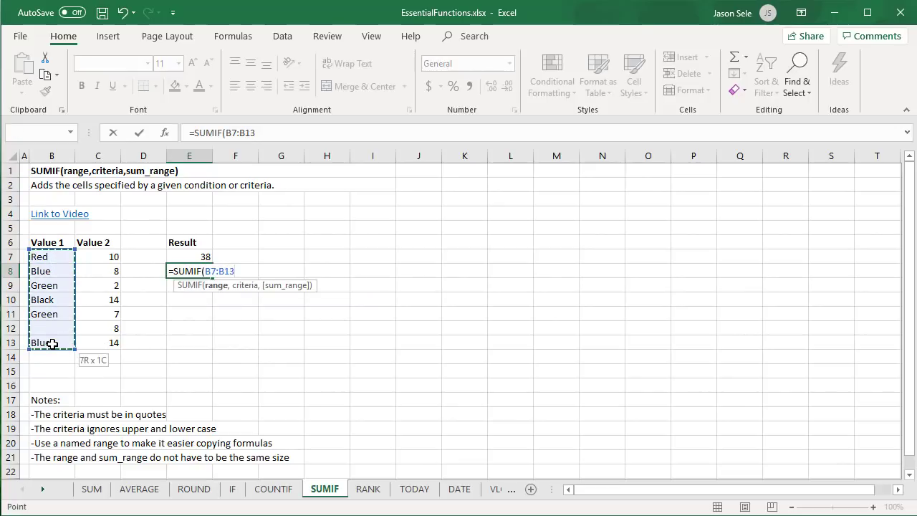
text(,"Blue",)
drag(101, 258, 108, 346)
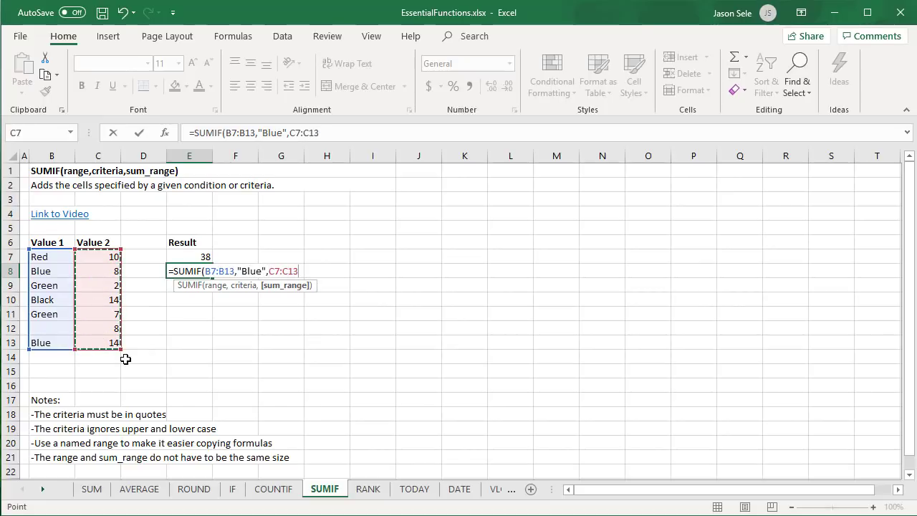
key(Return)
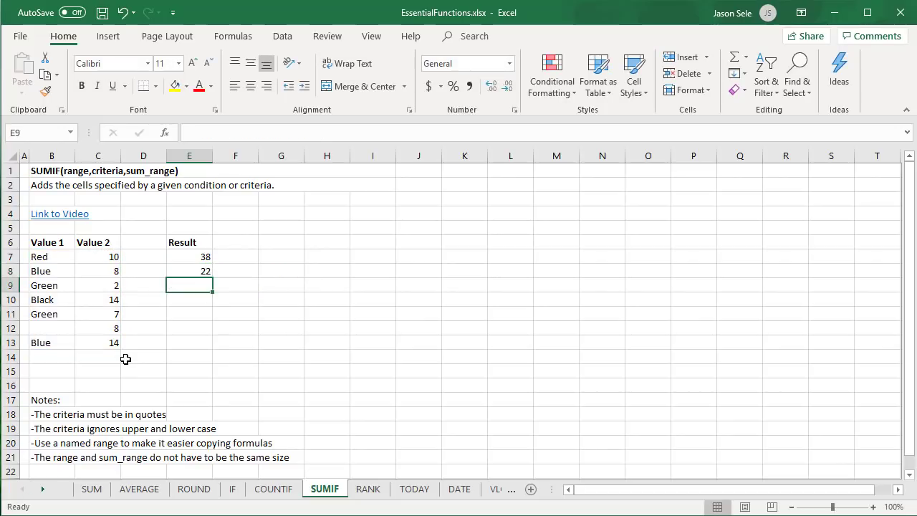
Enter a SUMIF formula in E9 that adds the C7:C13 values whose B7:B13 entry matches "<>Blue"
text(=SUMIF()
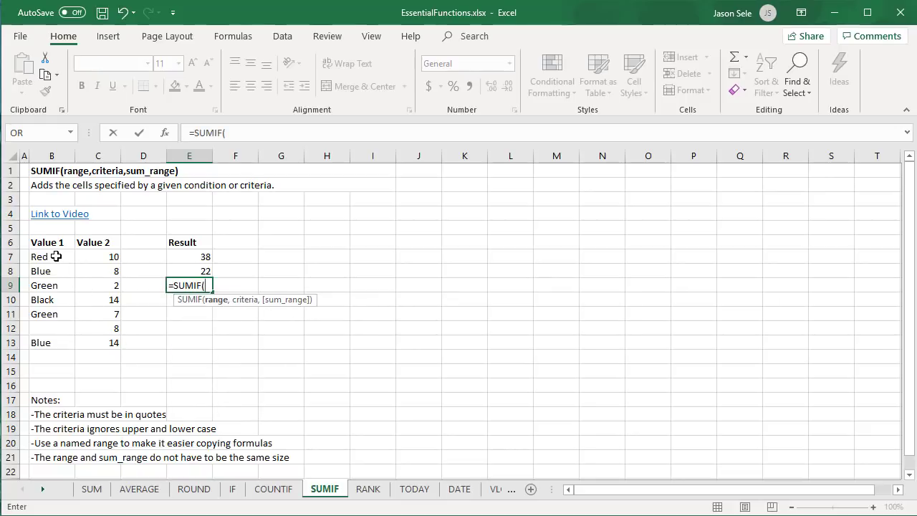
drag(54, 256, 59, 340)
text(,"<>Blue",)
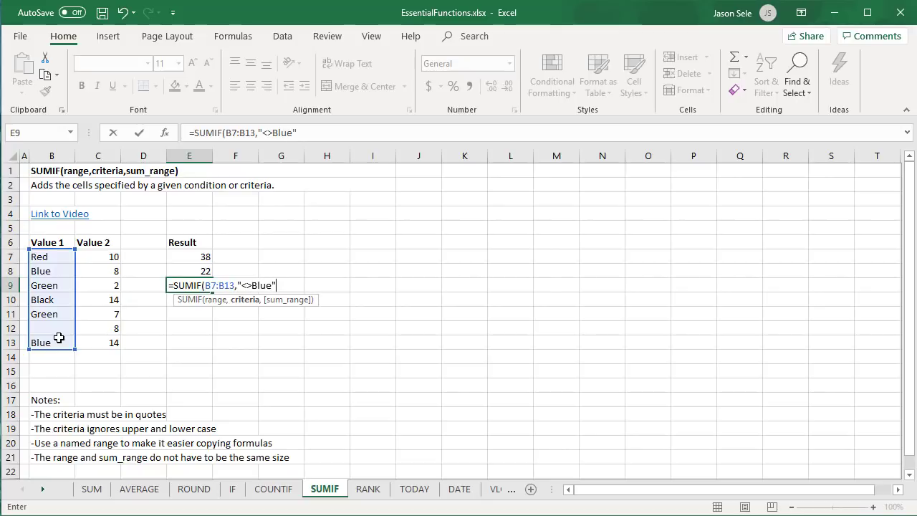
drag(103, 258, 102, 342)
key(Return)
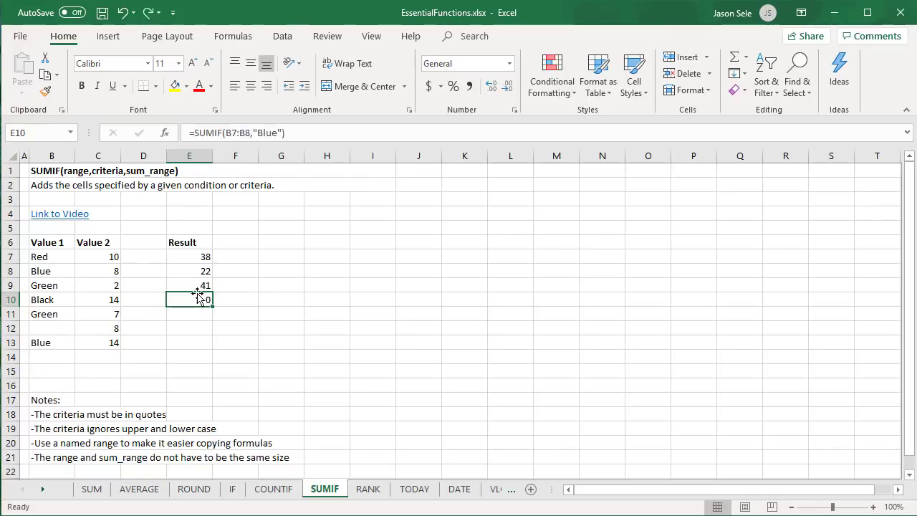
Replace the formula in E10 with =SUMIF(B7:B8,"Blue",C7:C13), using a criteria range shorter than the sum range
text(=SUM)
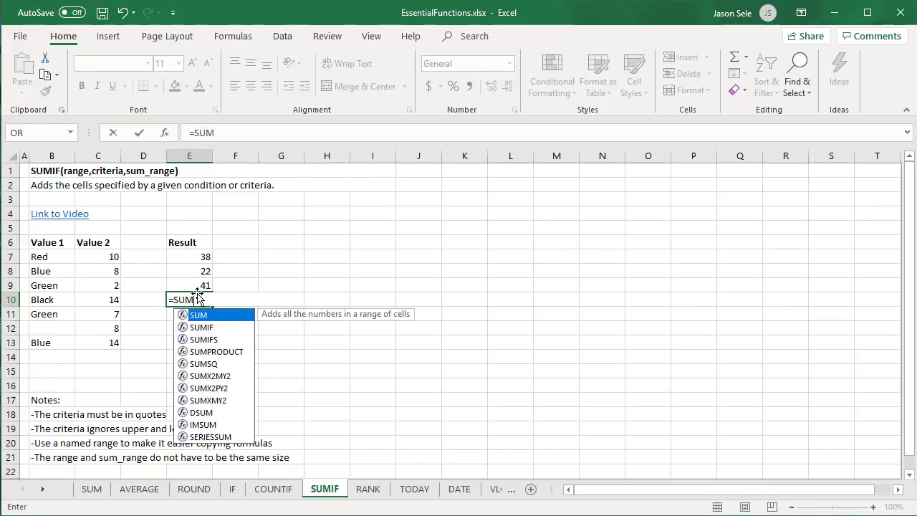
text(IF()
drag(45, 257, 47, 273)
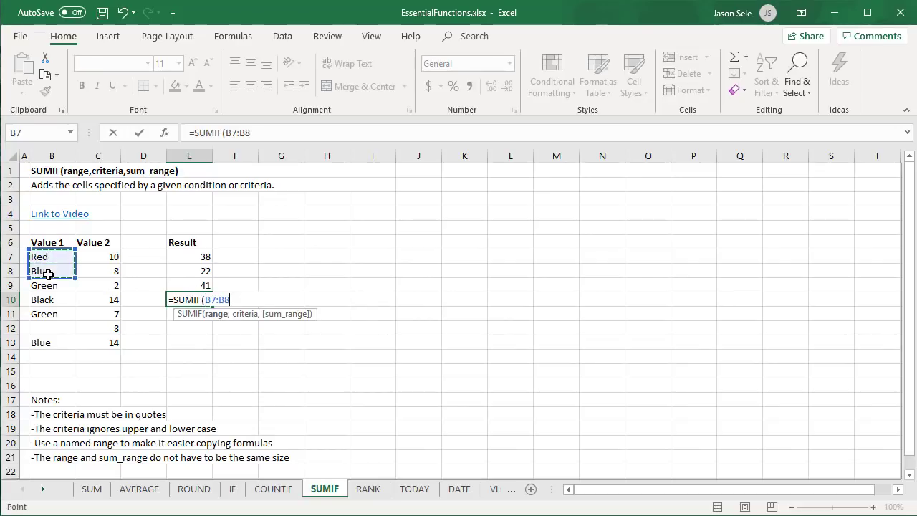
text(,"Blue)
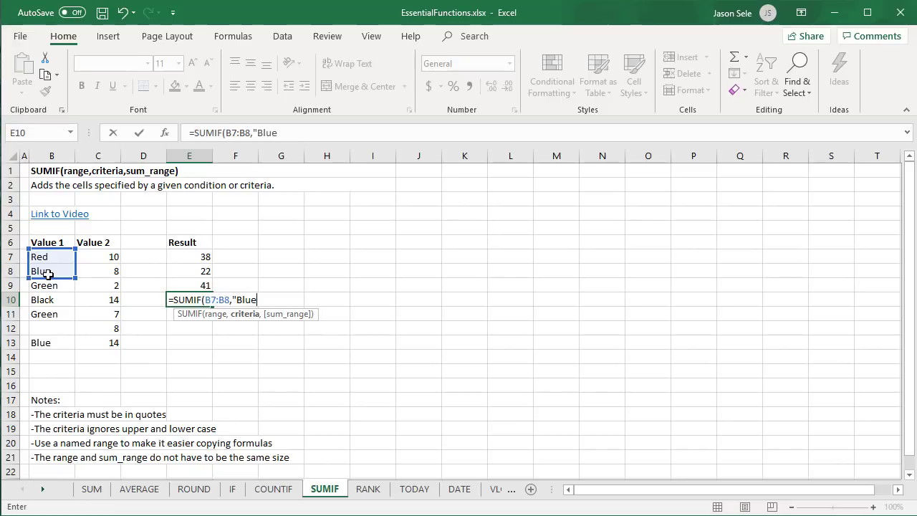
text(",)
drag(102, 256, 103, 342)
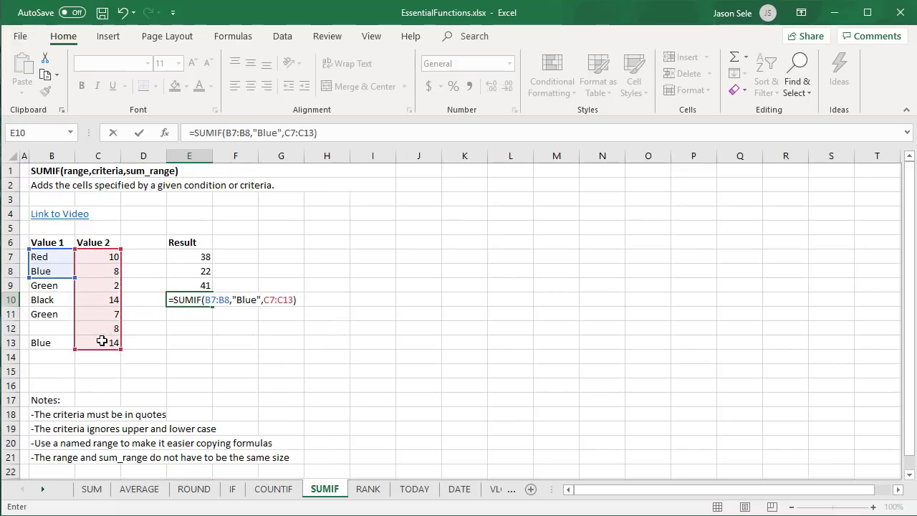
key(Return)
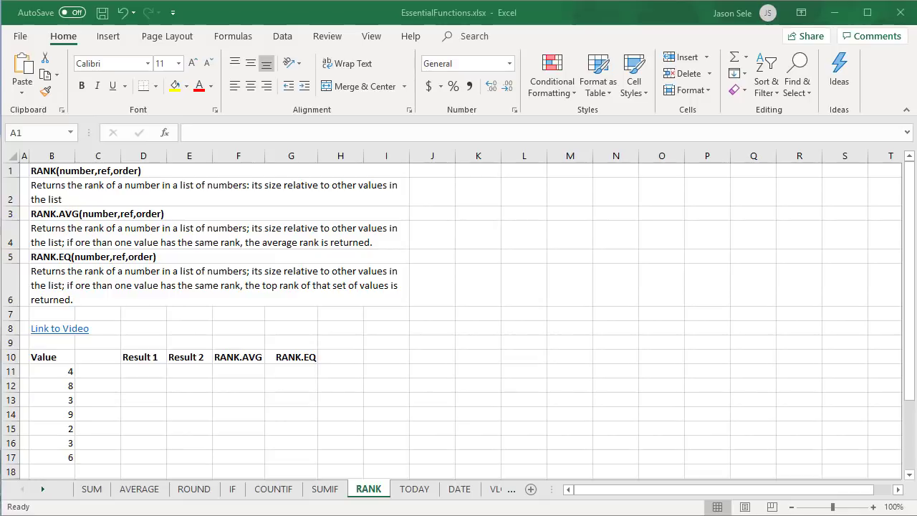
On the RANK sheet, enter =RANK(B11,$B$11:$B$17) in D11 and fill it down to D17
click(141, 369)
scroll(150, 370, down, 2)
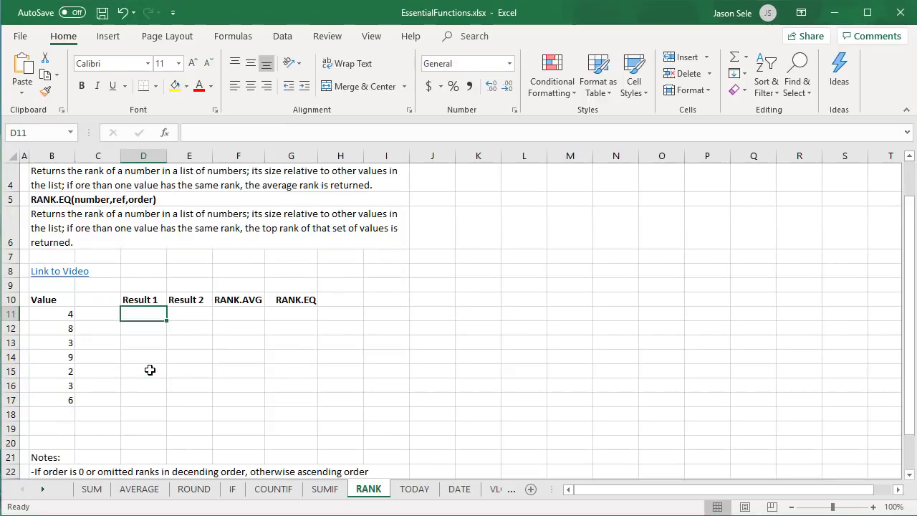
text(=RANK()
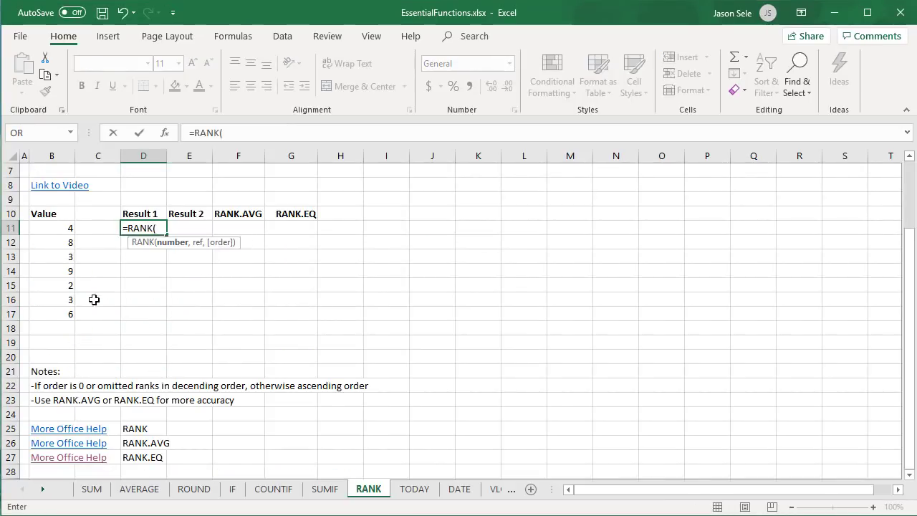
click(57, 229)
text(,)
drag(57, 234, 56, 314)
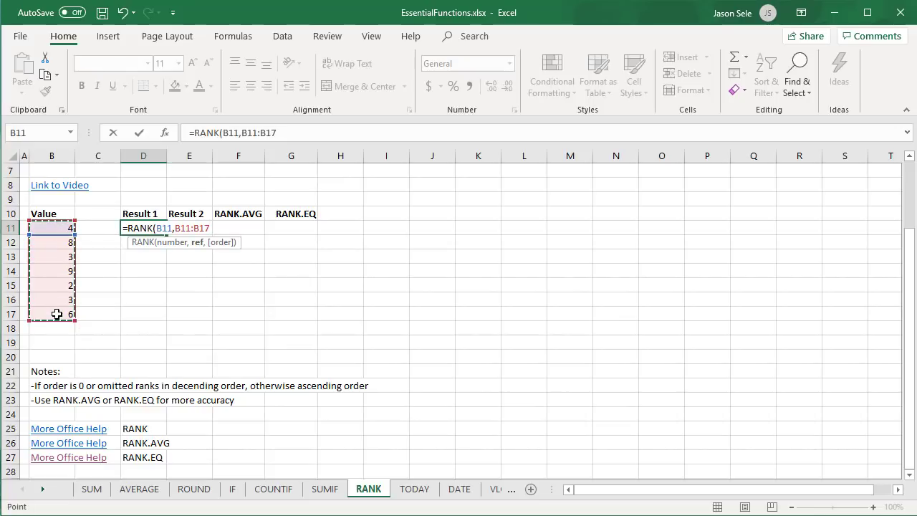
key(F4)
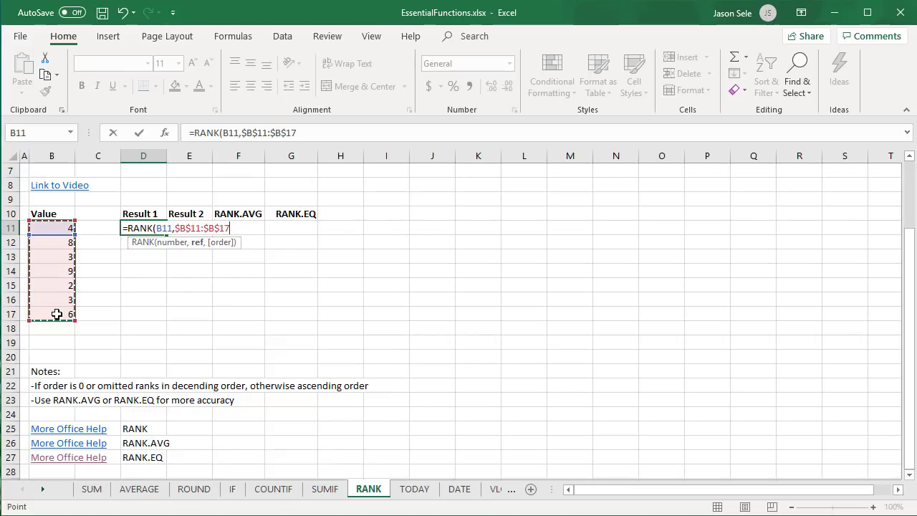
key(Return)
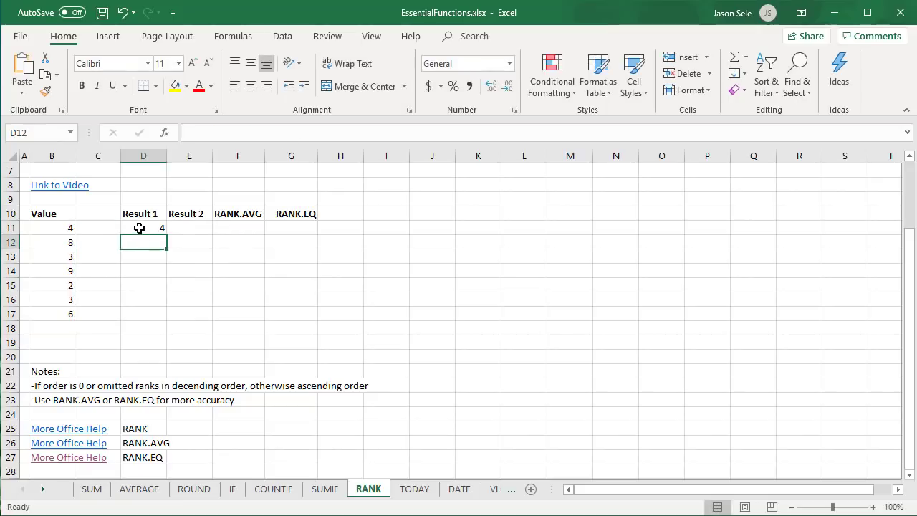
click(146, 228)
drag(166, 235, 158, 317)
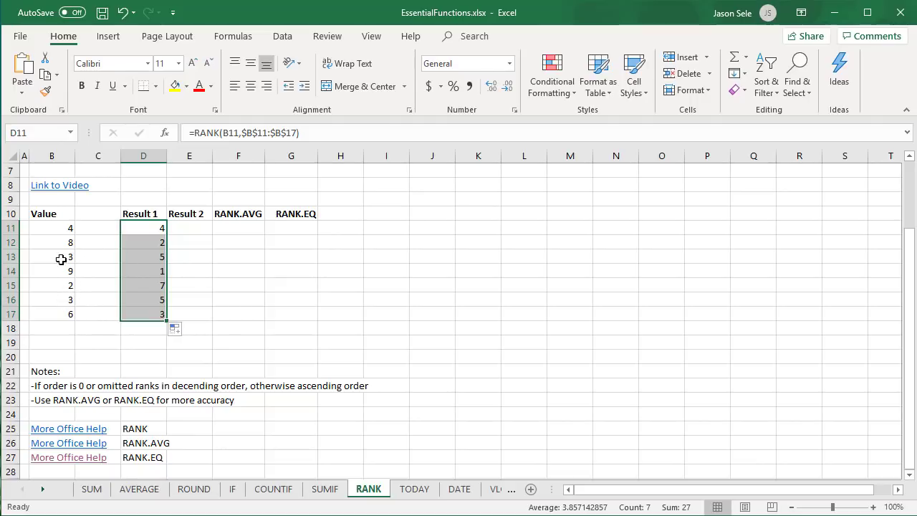
Enter the ascending rank formula =RANK(B11,$B$11:$B$17,1) in E11 and fill it down to E17
click(185, 230)
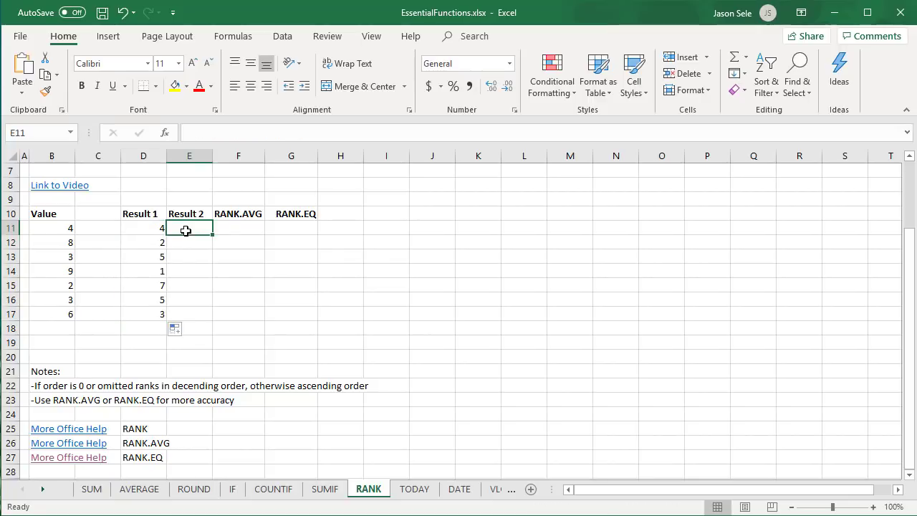
text(=RANK()
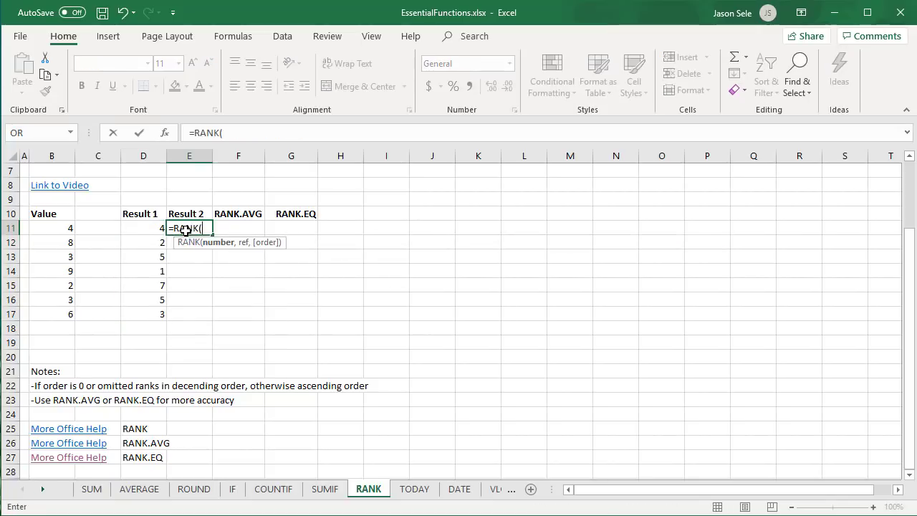
click(69, 228)
text(,,)
drag(69, 227, 71, 314)
key(F4)
text(,1))
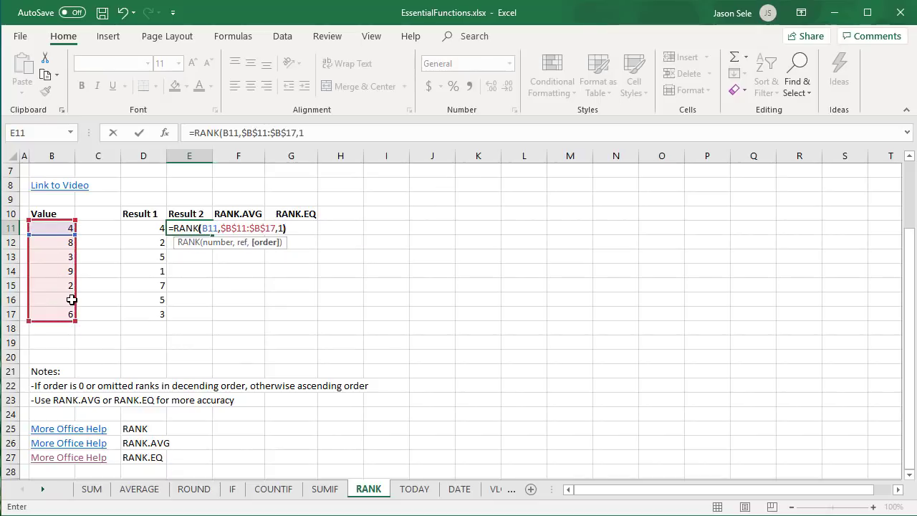
key(Return)
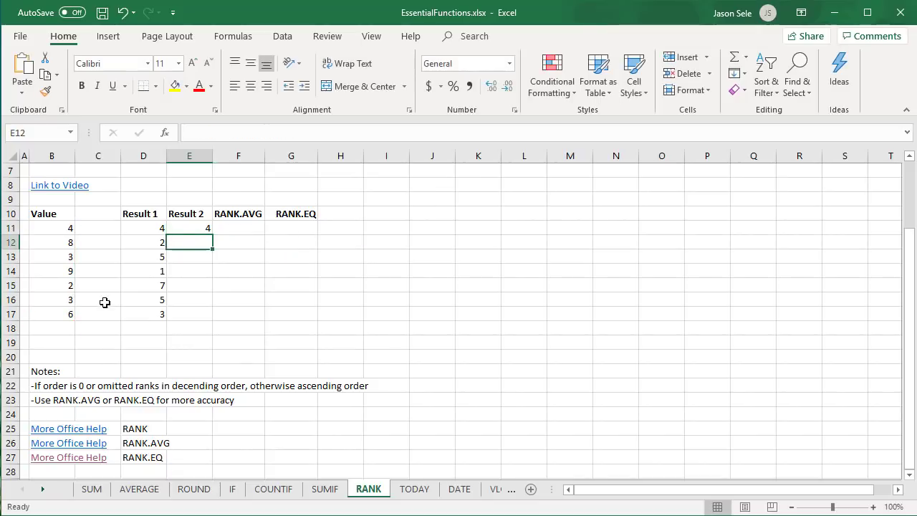
click(204, 231)
drag(206, 232, 206, 315)
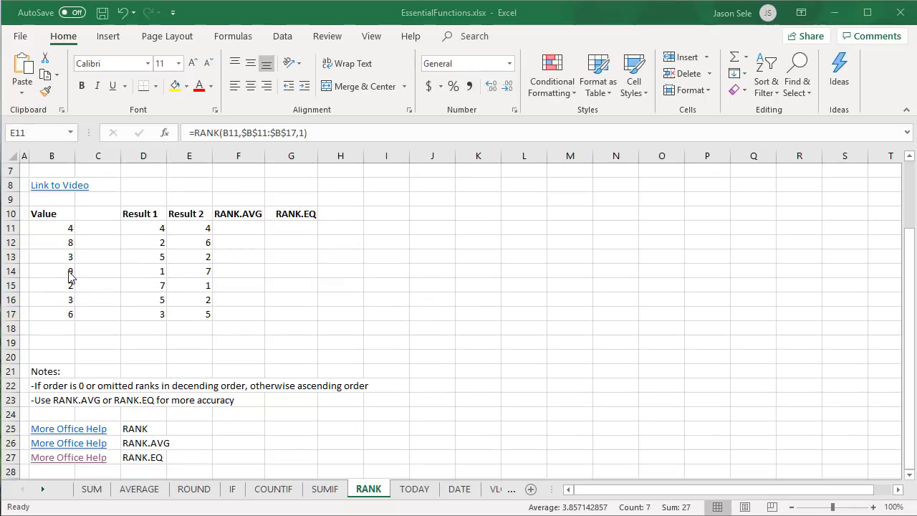
Enter =RANK.AVG(B11,$B$11:$B$17) in F11 and fill it down to F17
click(230, 227)
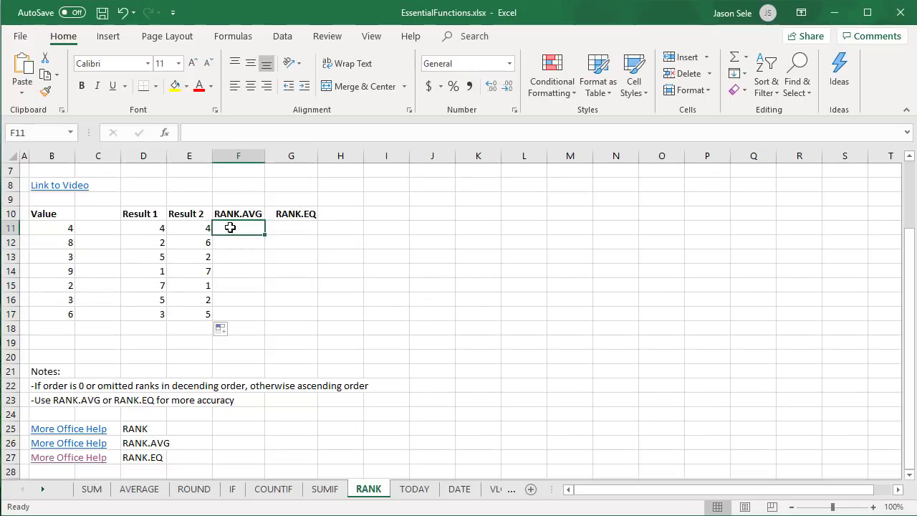
text(=RANK.)
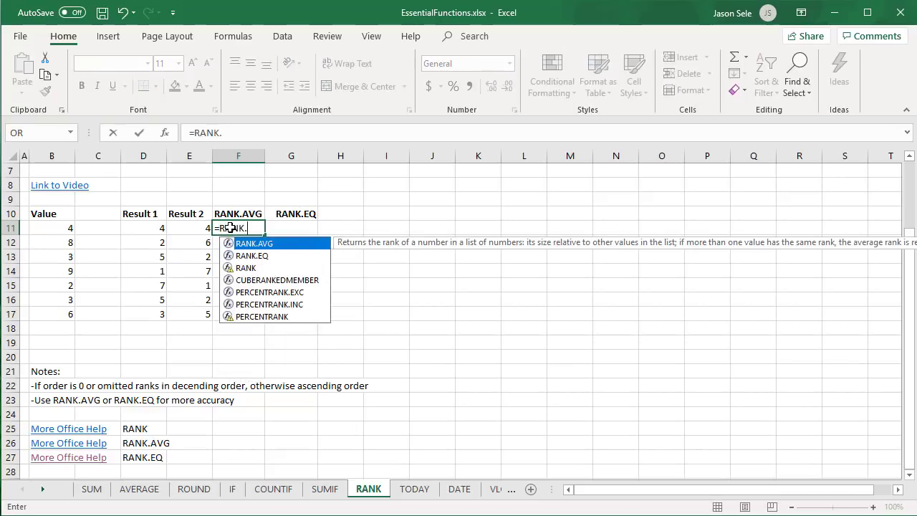
text(AVG()
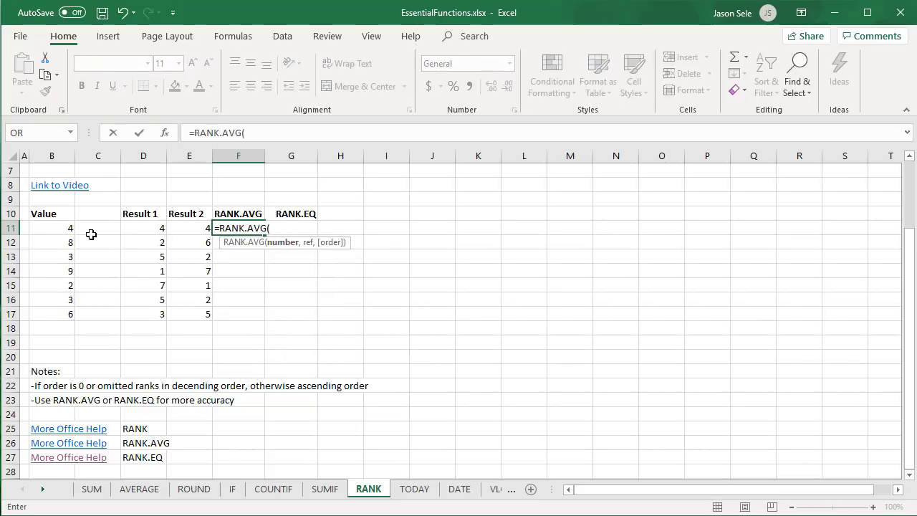
click(64, 227)
text(,)
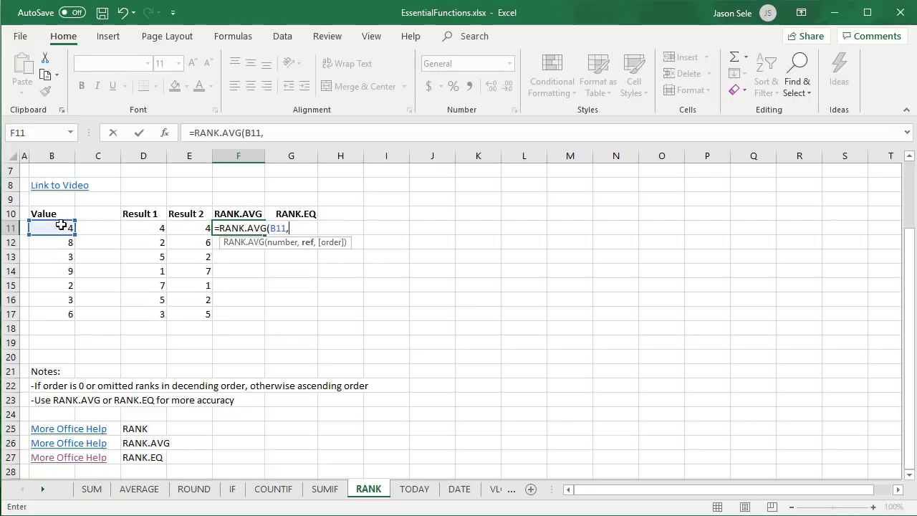
drag(61, 225, 67, 301)
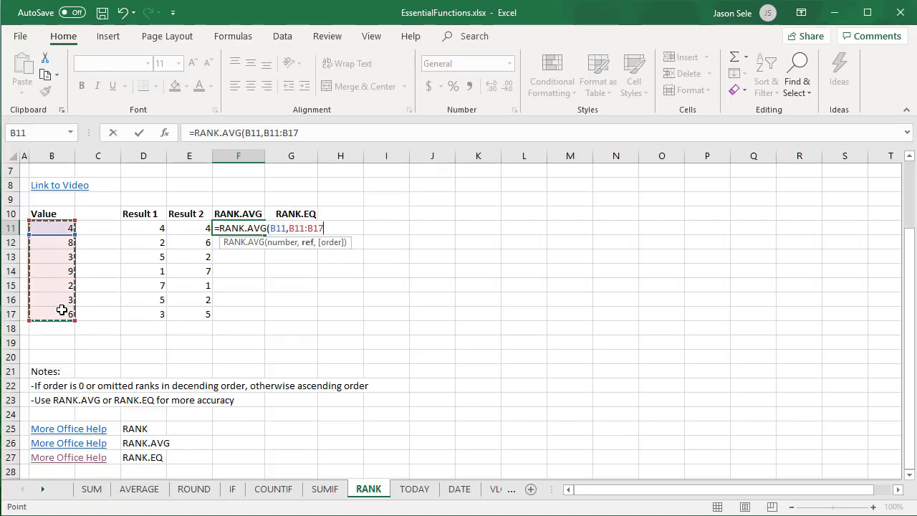
key(F4)
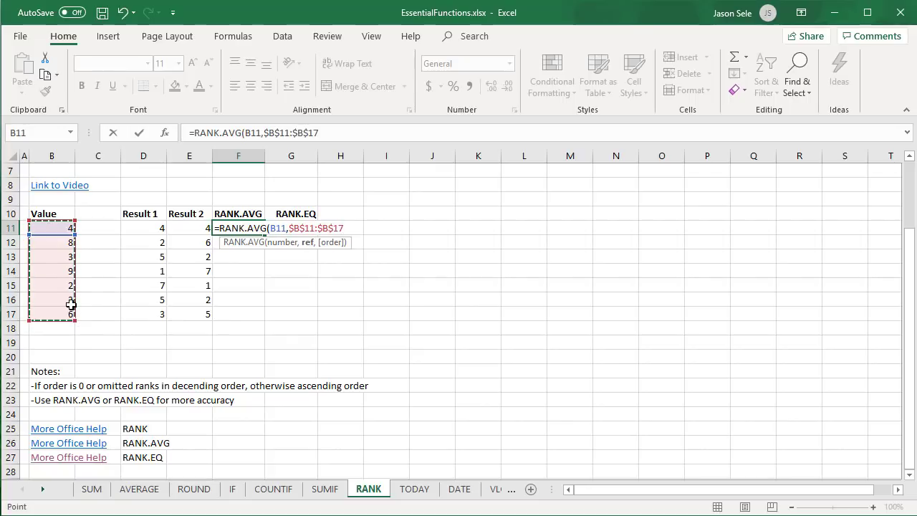
text())
key(Return)
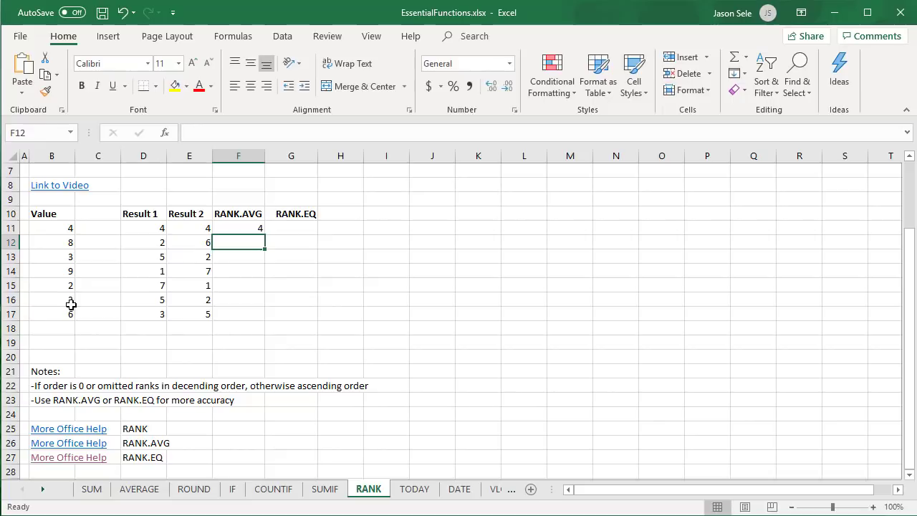
click(242, 228)
double_click(263, 234)
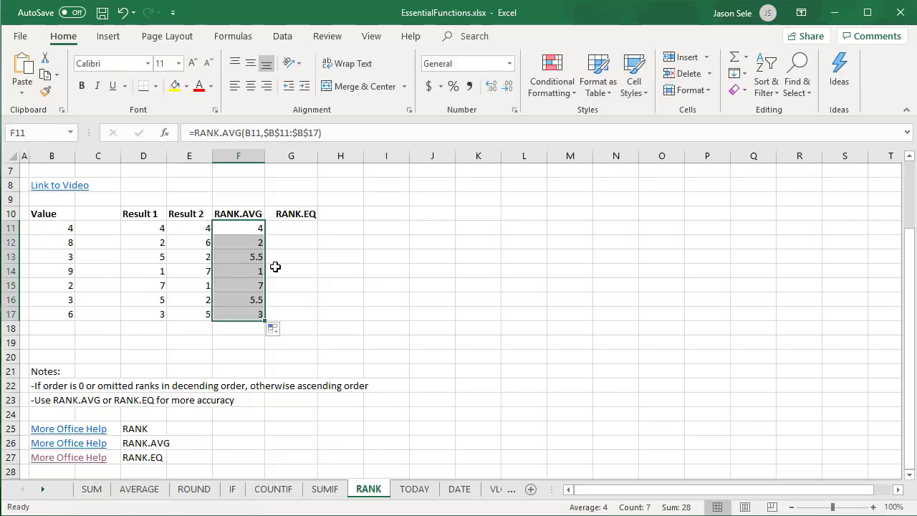
click(272, 267)
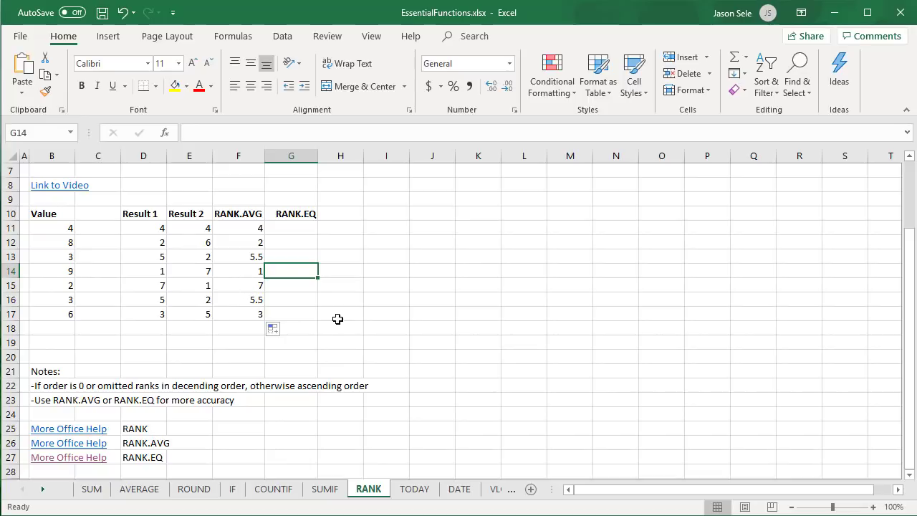
Enter =RANK.EQ(B11,$B$11:$B$17) in G11 and fill it down to G17
click(294, 228)
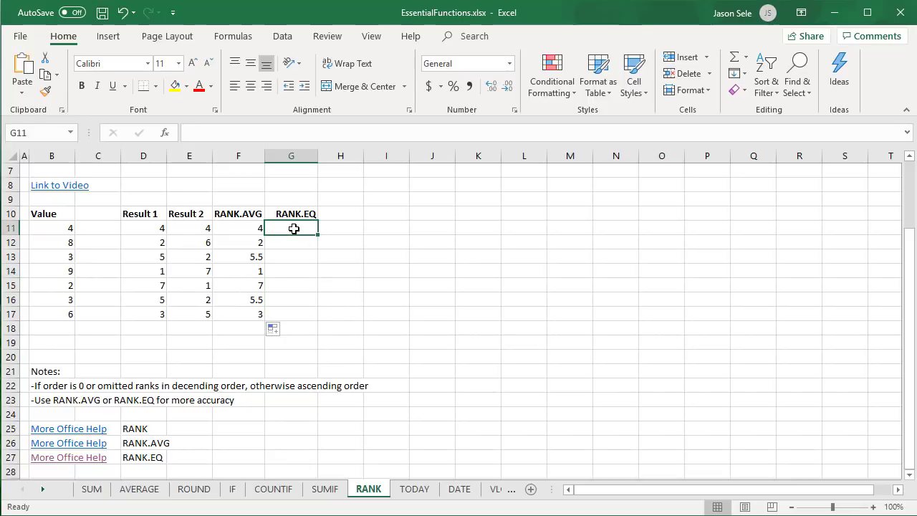
text(=RANK.)
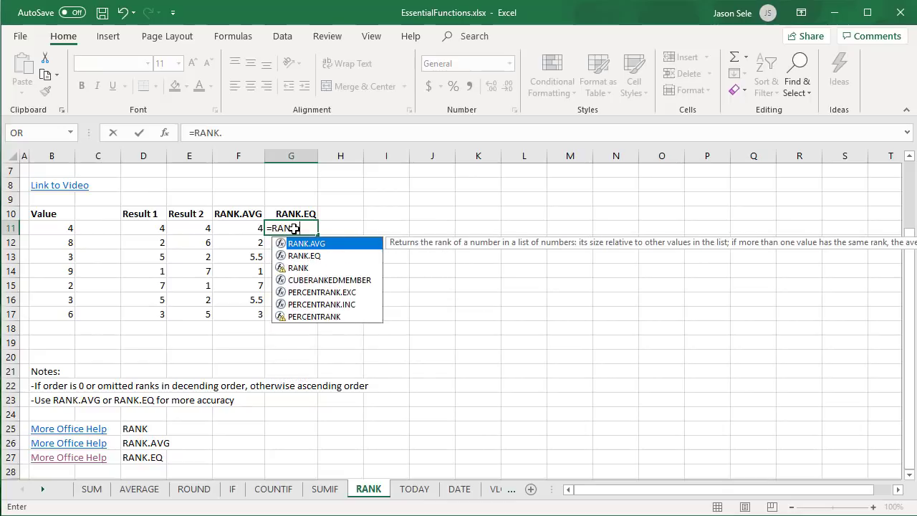
text(EQ()
click(64, 229)
text(,)
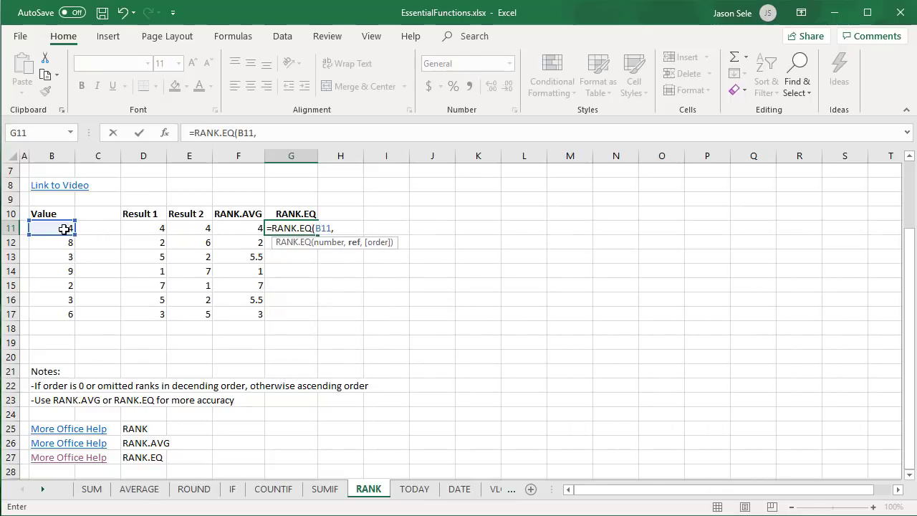
drag(64, 228, 67, 313)
key(F4)
text())
key(Return)
click(307, 227)
double_click(318, 235)
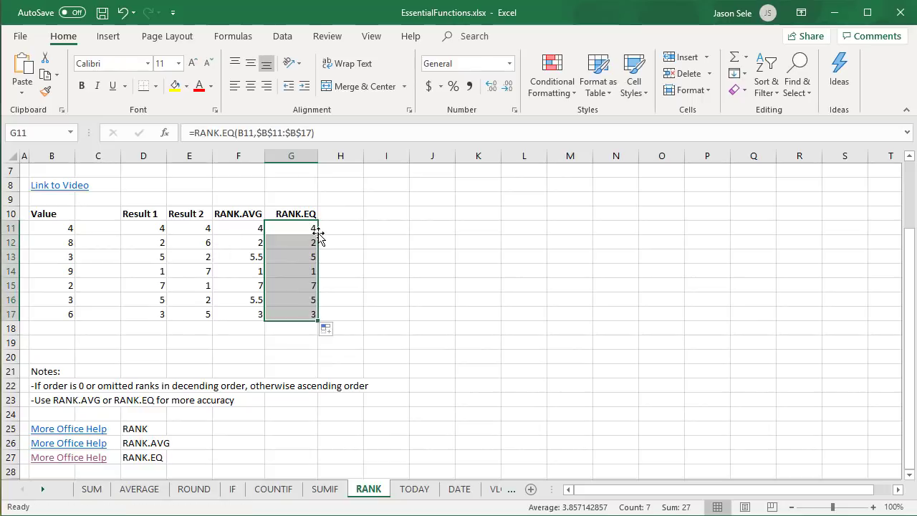
click(299, 284)
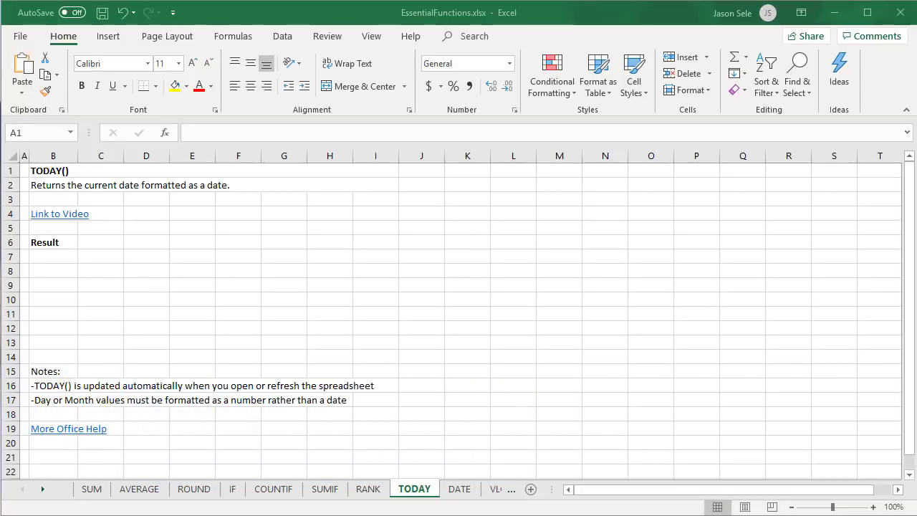
On the TODAY sheet, enter =TODAY() in B7 and =TODAY()+5 in B8
click(51, 254)
text(=)
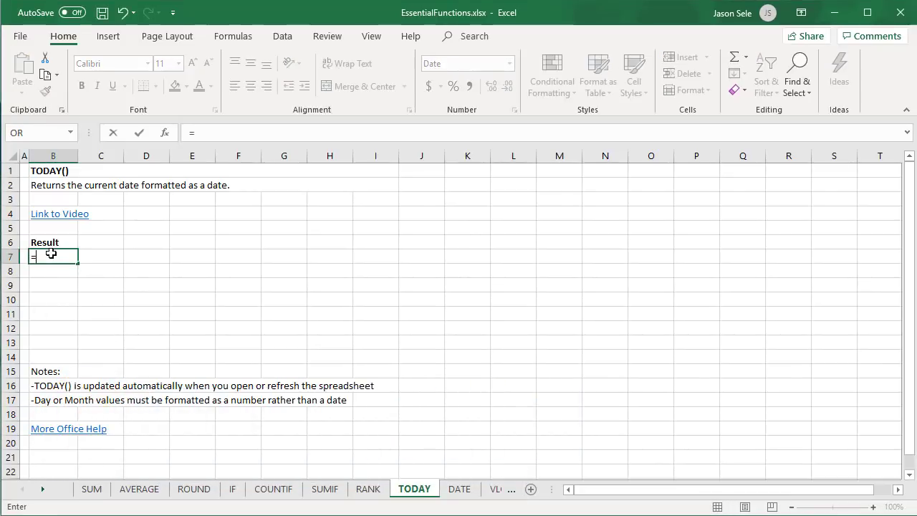
text(TODAY())
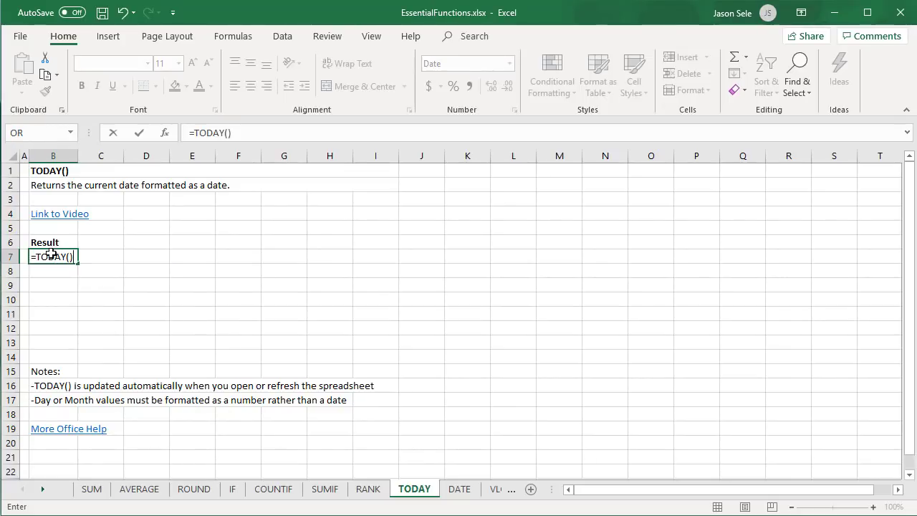
key(Return)
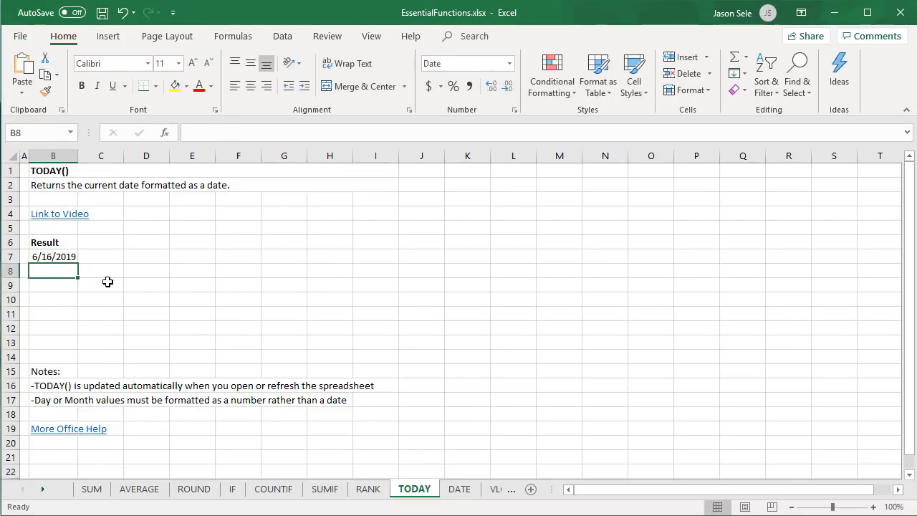
text(=)
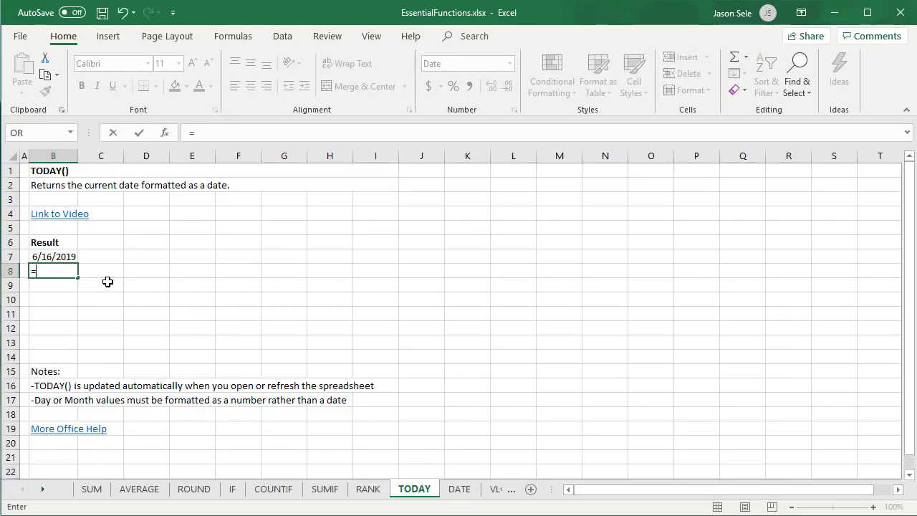
text(TODAY()+5)
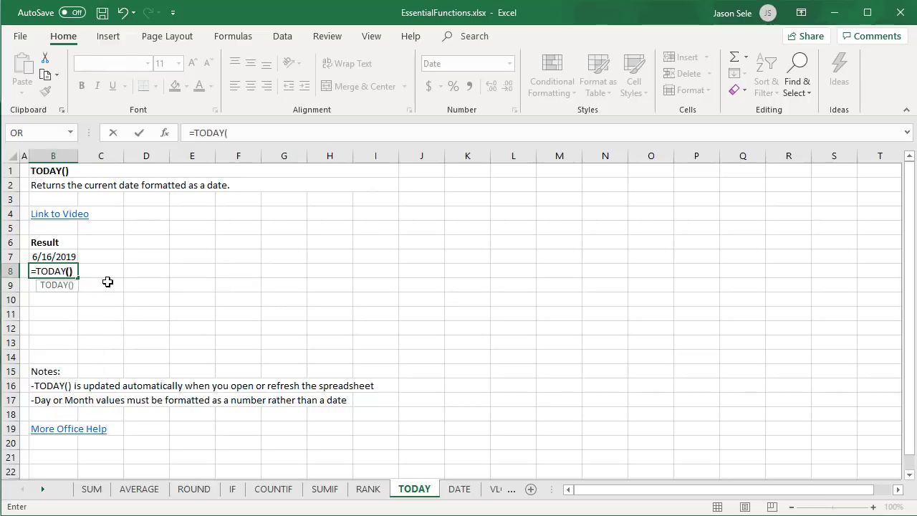
key(Return)
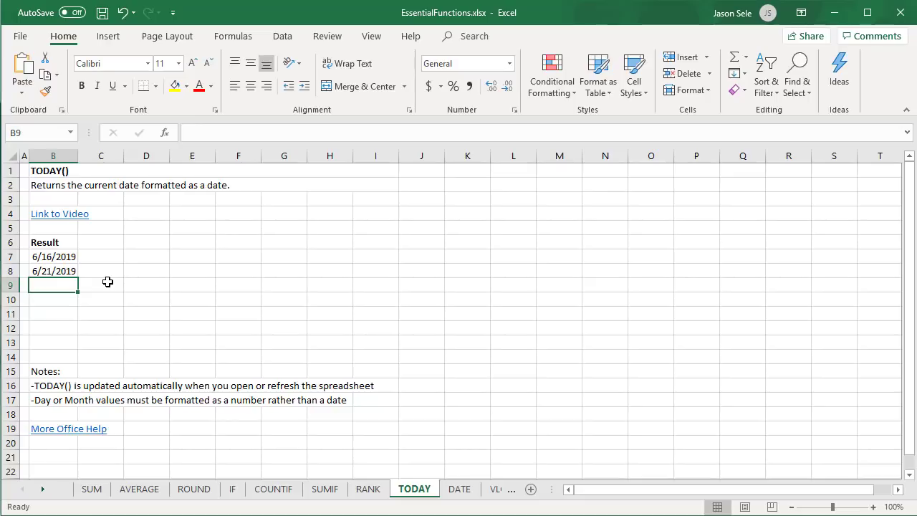
Extract the current day with =DAY(TODAY()) in B9 and the current month with =MONTH(TODAY()) in B10
text(=DAY(TODAY()))
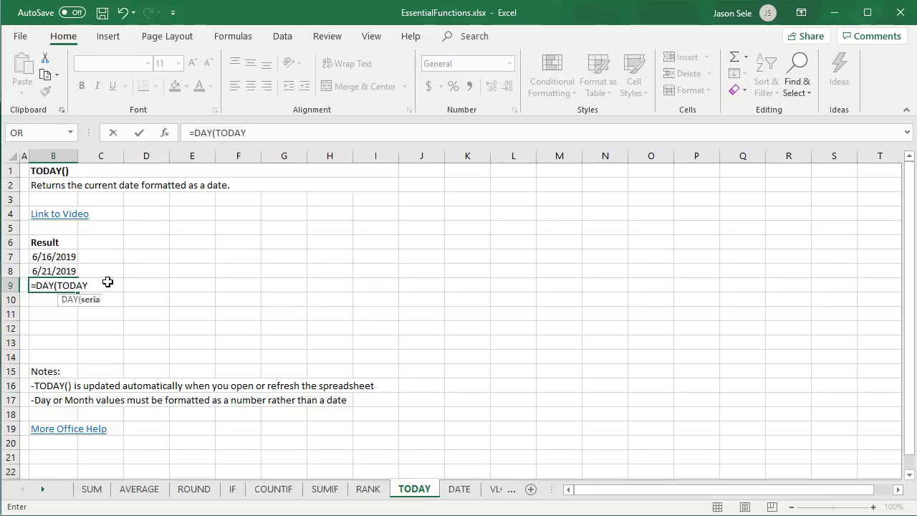
key(Return)
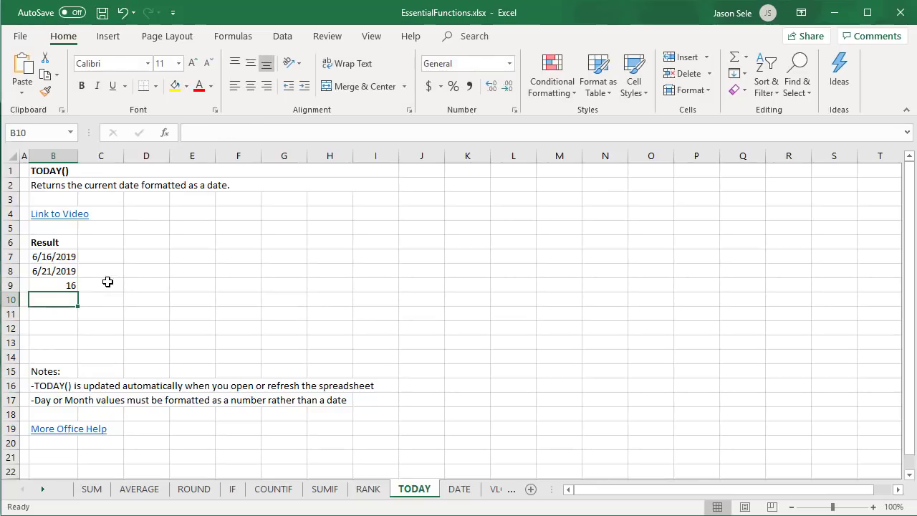
text(=MONTH()
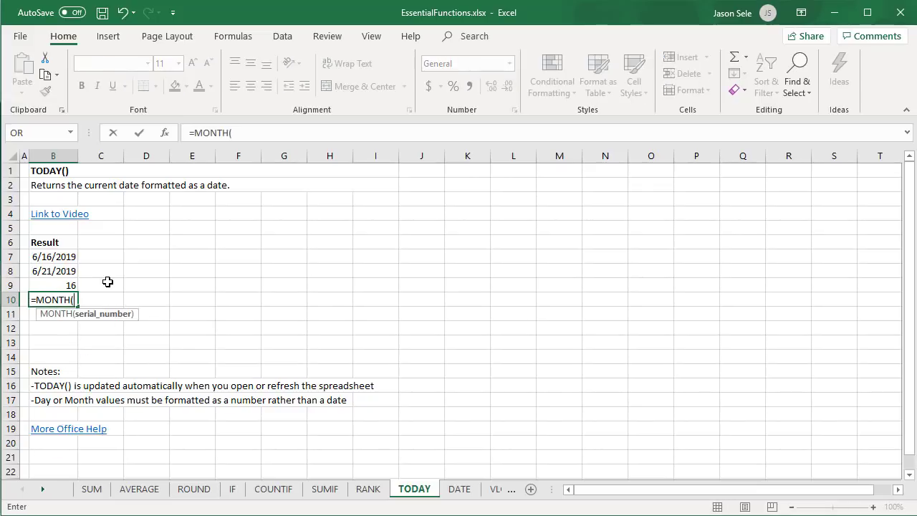
text(TODAY()))
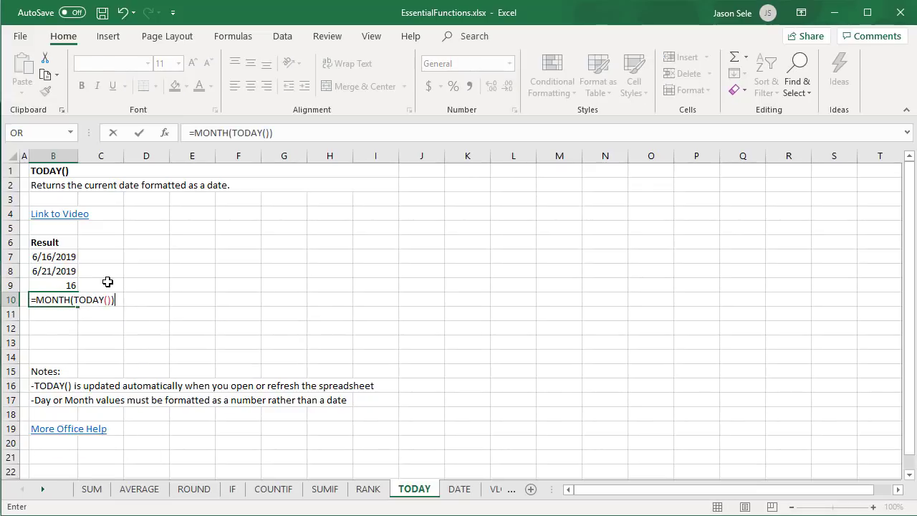
key(Return)
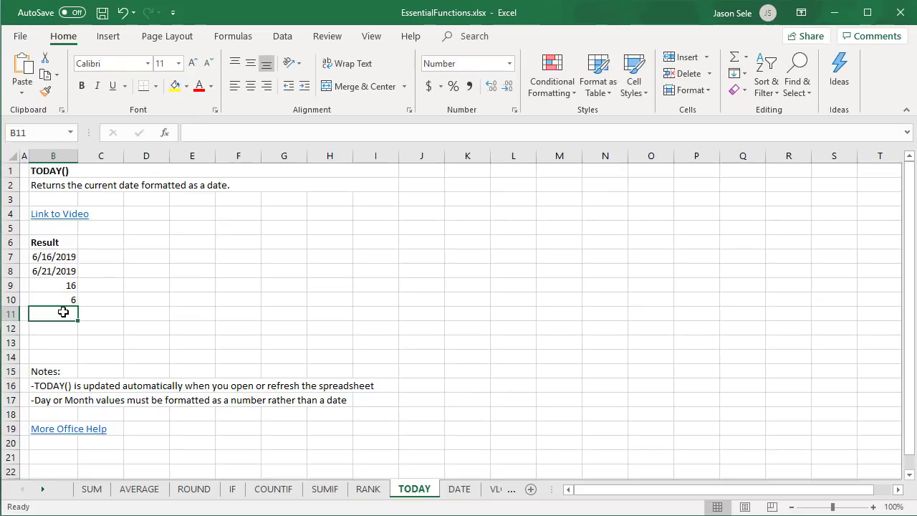
Calculate the days remaining until Christmas in B11 with =DATEVALUE("12/25/2019")-TODAY()
text(=DATEVAL)
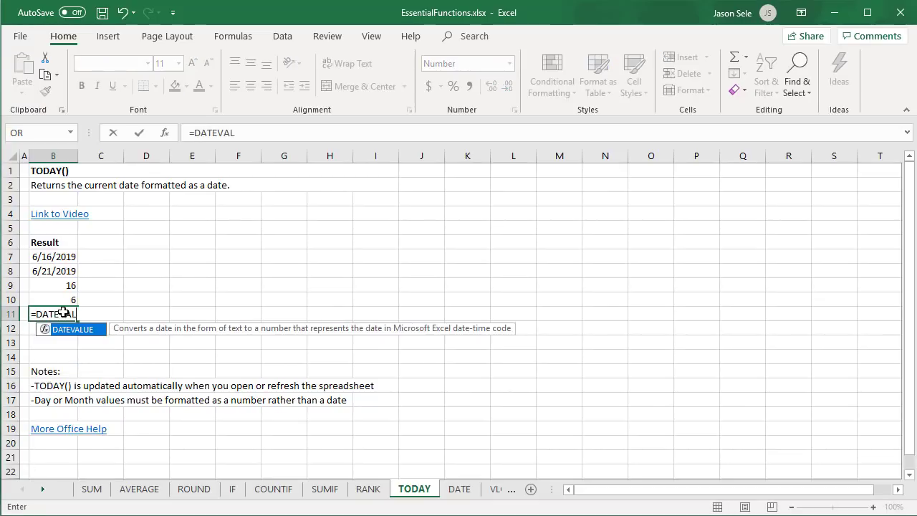
text(UE("12/)
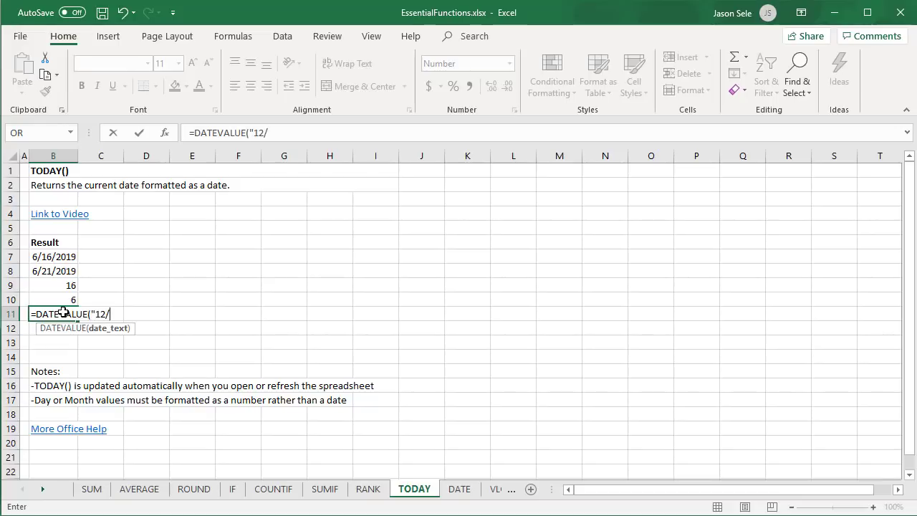
text(25/2019"))
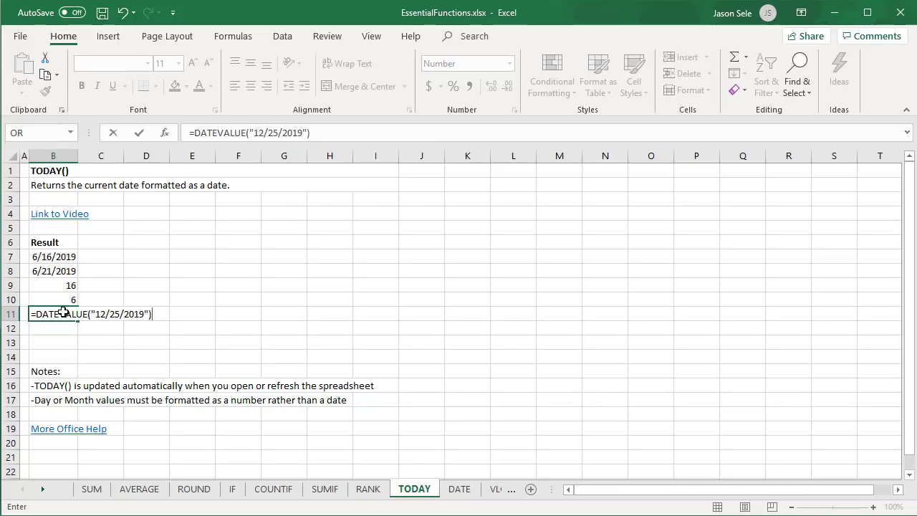
text(-TODAY())
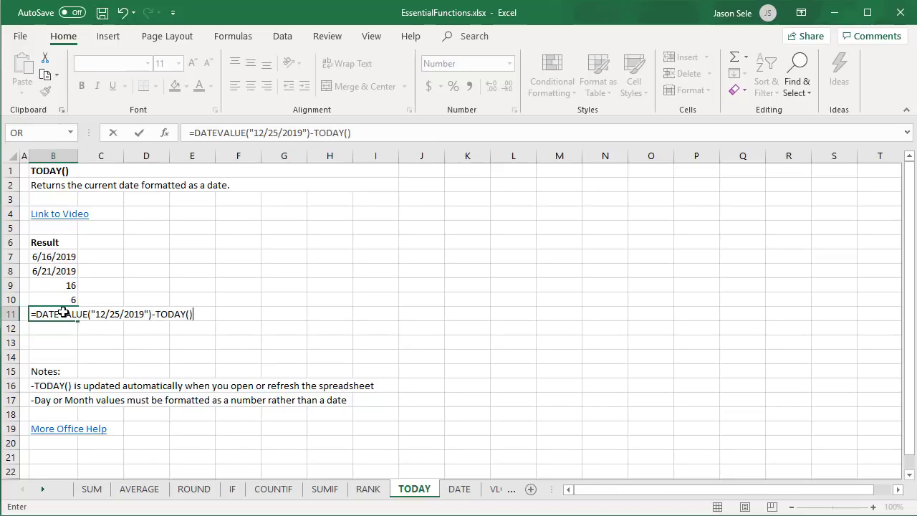
key(Return)
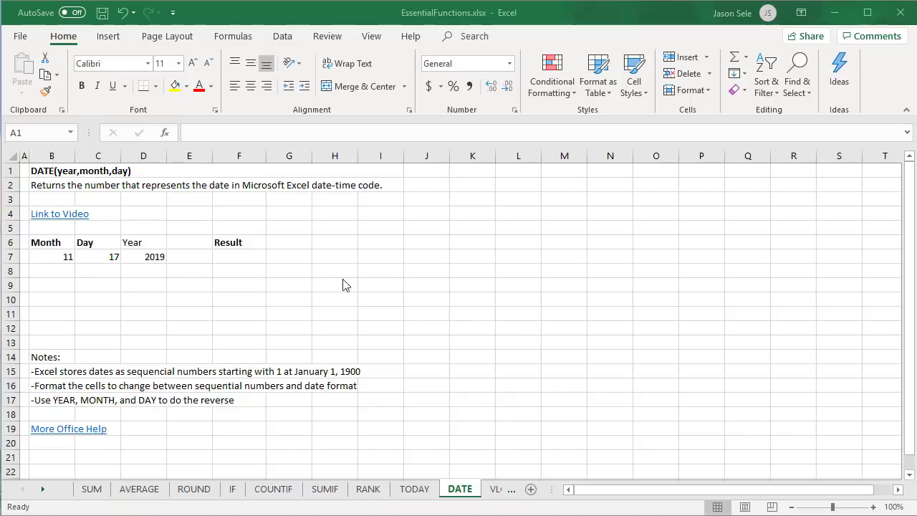
On the DATE sheet, combine the year, month and day cells in F7 with =DATE(D7,B7,C7)
double_click(239, 258)
click(243, 256)
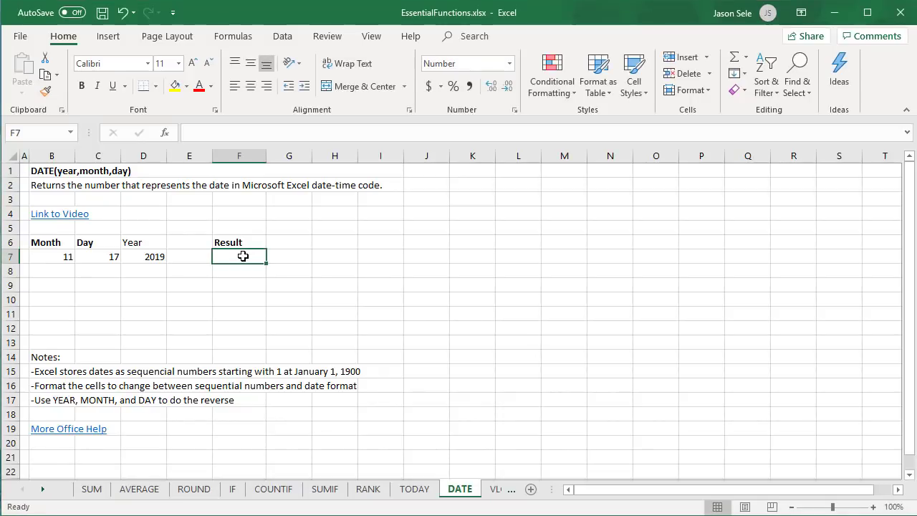
text(=DATE()
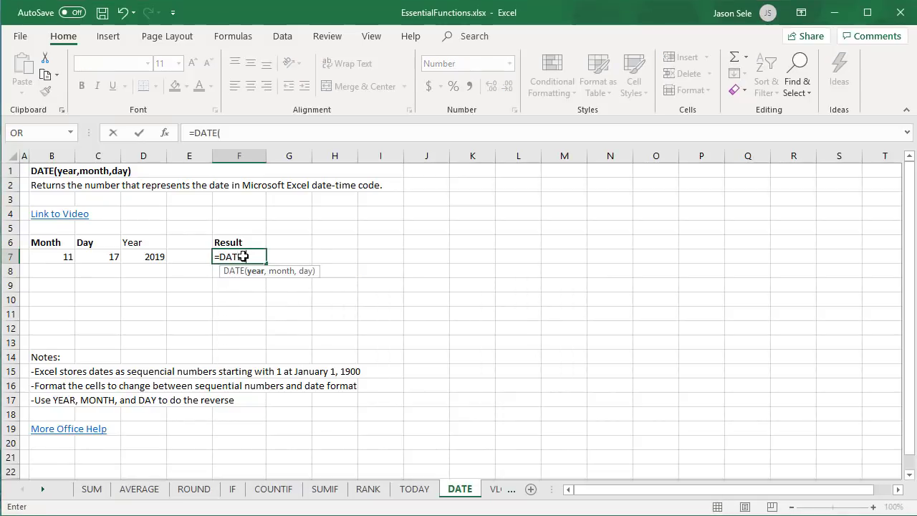
click(151, 259)
text(,)
click(68, 258)
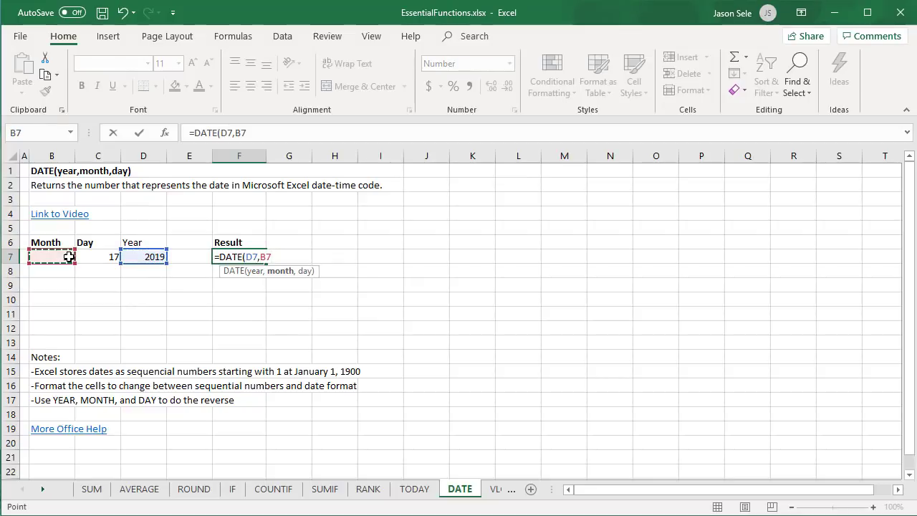
text(,)
click(99, 257)
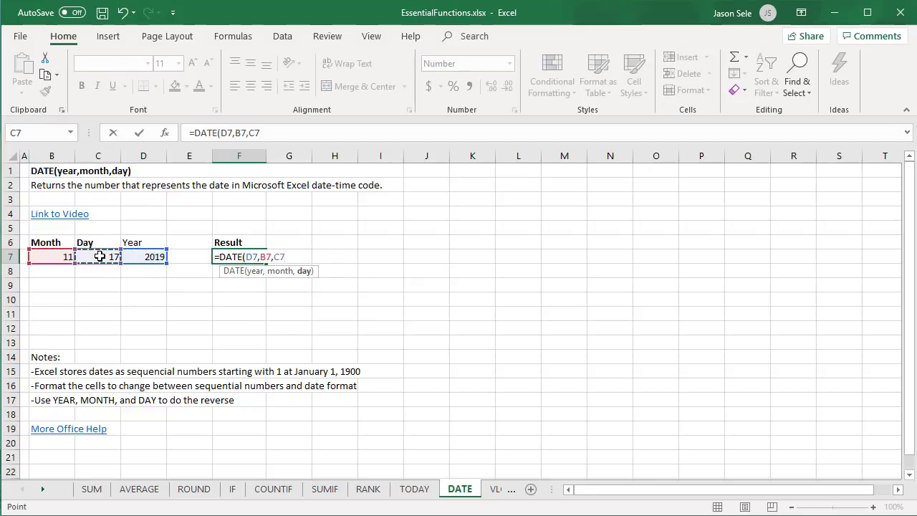
text())
key(Return)
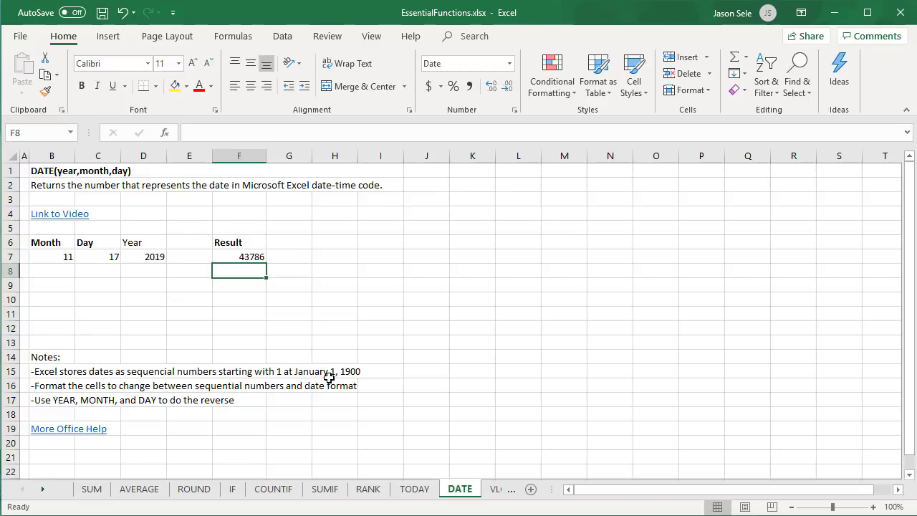
Format the DATE result in F7 as a date using the 3/14/2012 type
click(249, 257)
right_click(236, 258)
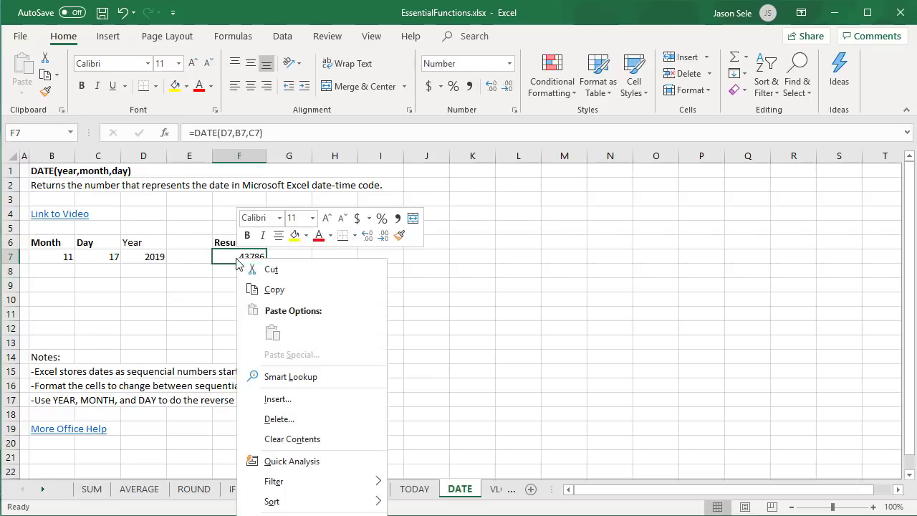
click(289, 514)
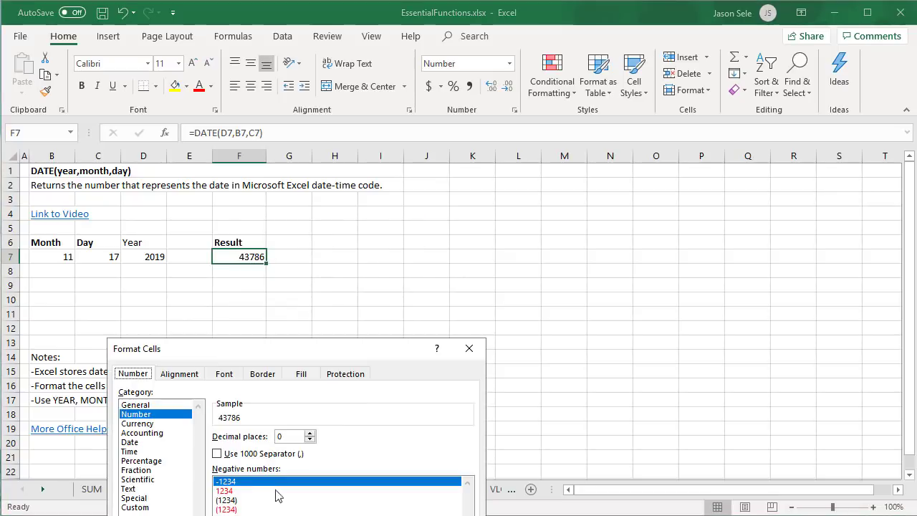
click(133, 442)
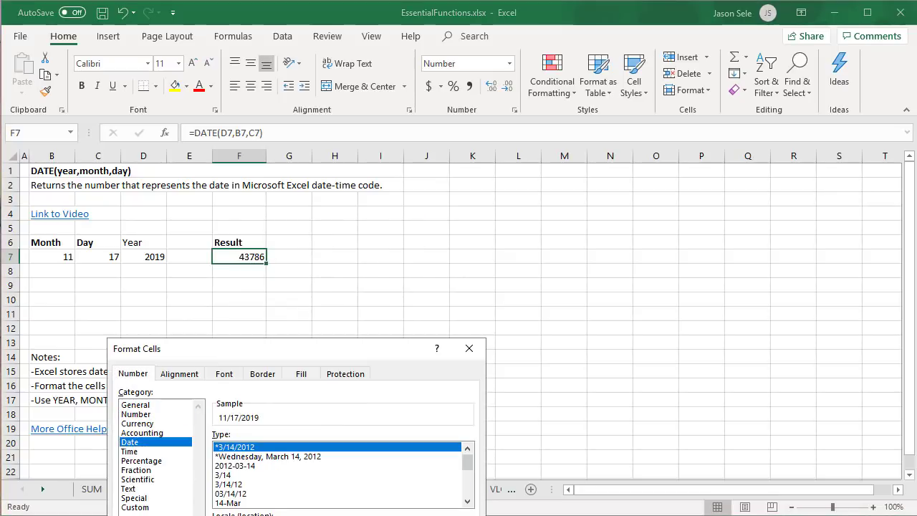
key(Return)
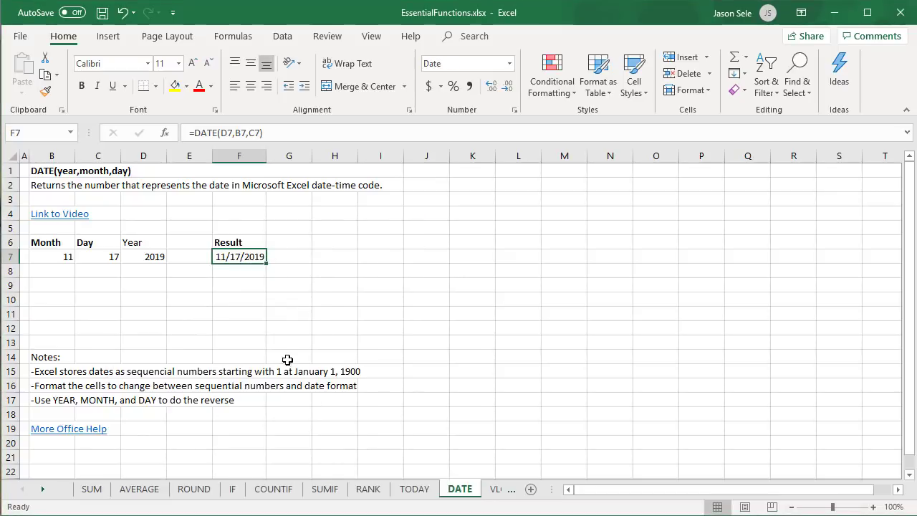
Extract the year from the date in F7 by entering =YEAR(F7) in F8
click(238, 272)
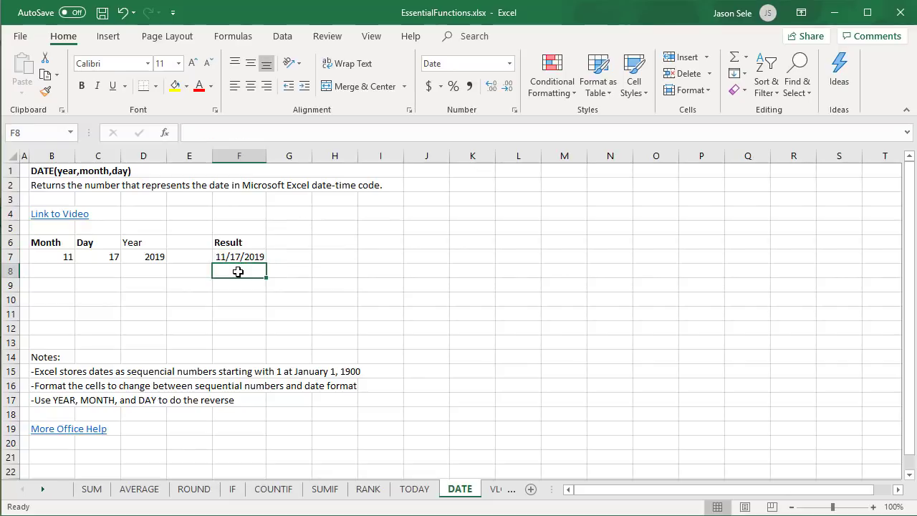
text(=YEAR()
click(237, 258)
key(Return)
click(230, 273)
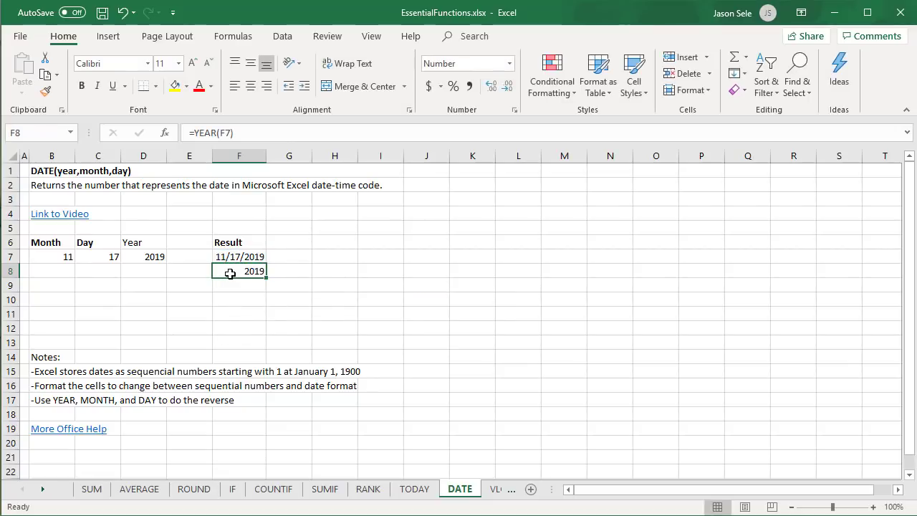
Extract the month from the date in F7 by entering =MONTH(F7) in F9
click(231, 284)
text(=)
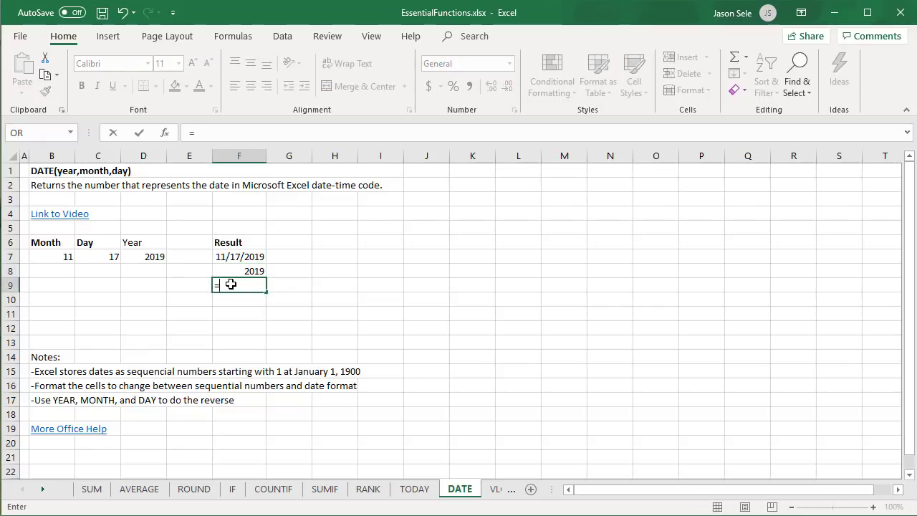
text(MONTH()
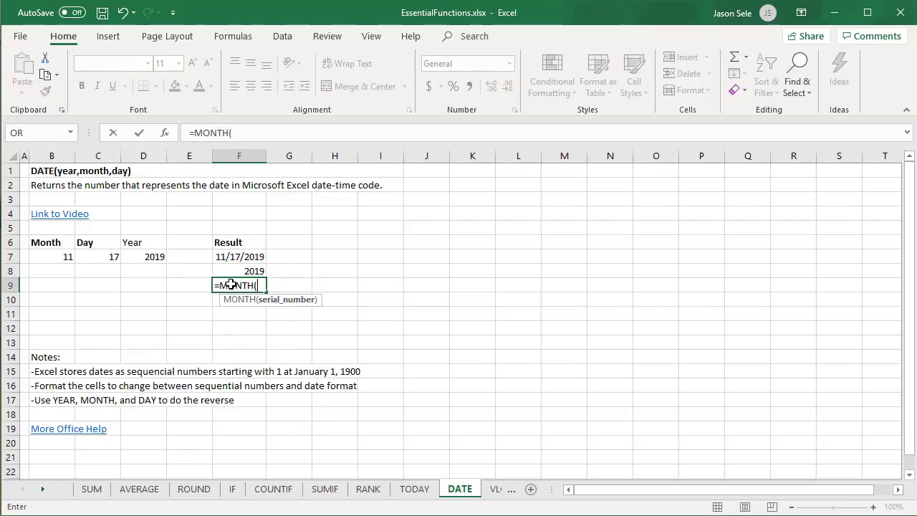
click(239, 256)
text())
key(Return)
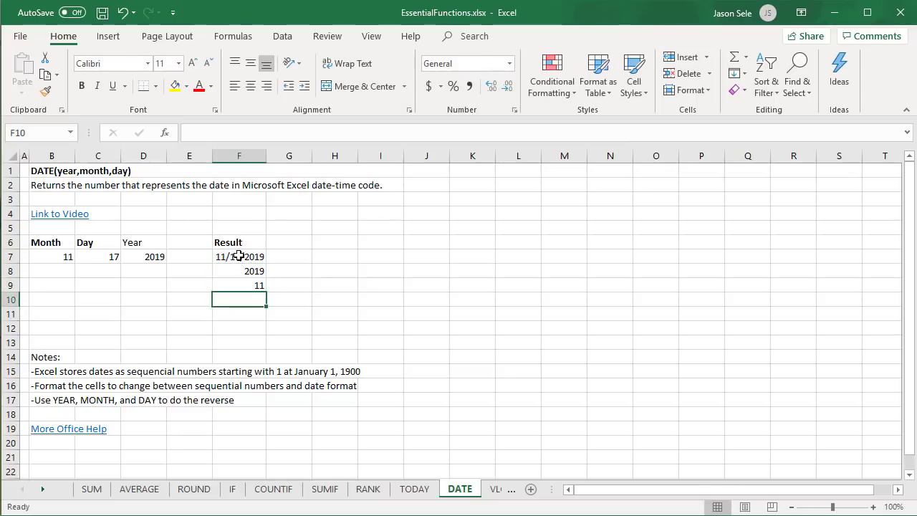
Extract the day from the date in F7 by entering =DAY(F7) in F10
text(=DAY)
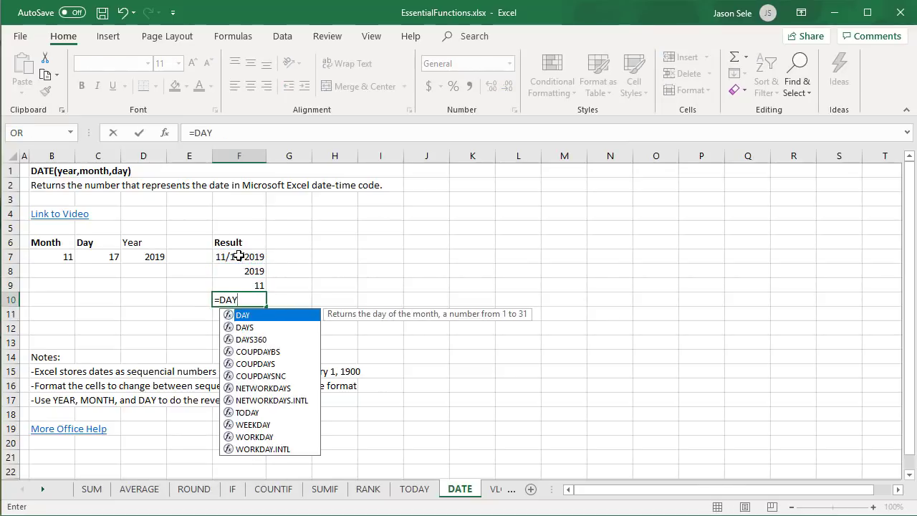
text(()
click(239, 255)
text())
key(Return)
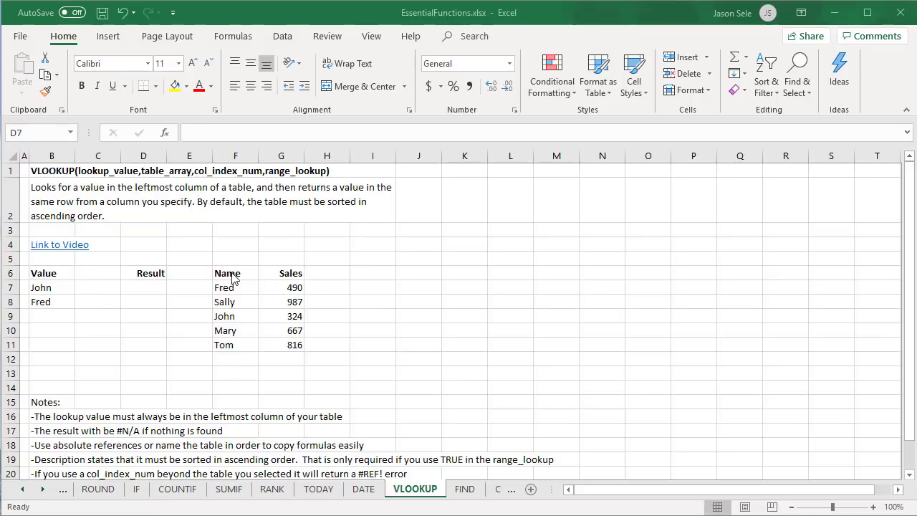
On the VLOOKUP sheet, look up the sales for the name in B7 with =VLOOKUP(B7,$F$7:$G$11,2,FALSE) in D7
double_click(148, 286)
text(=)
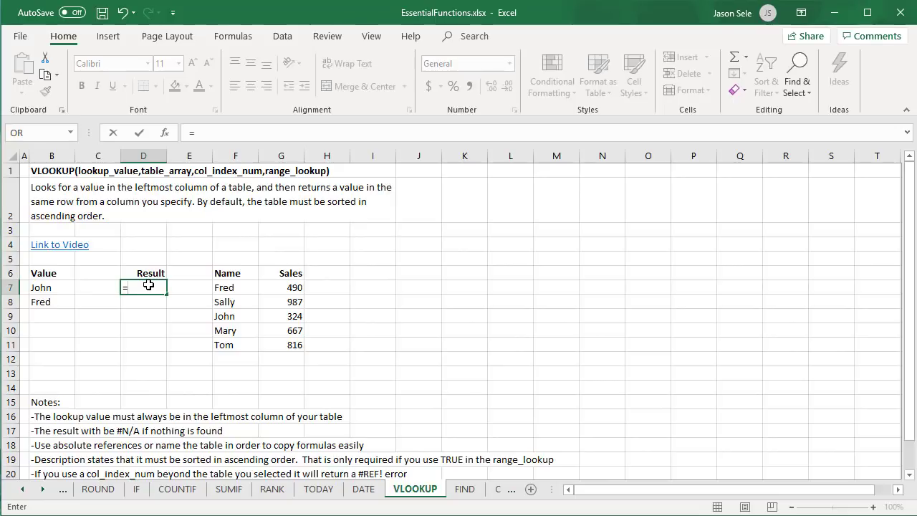
text(vlookup()
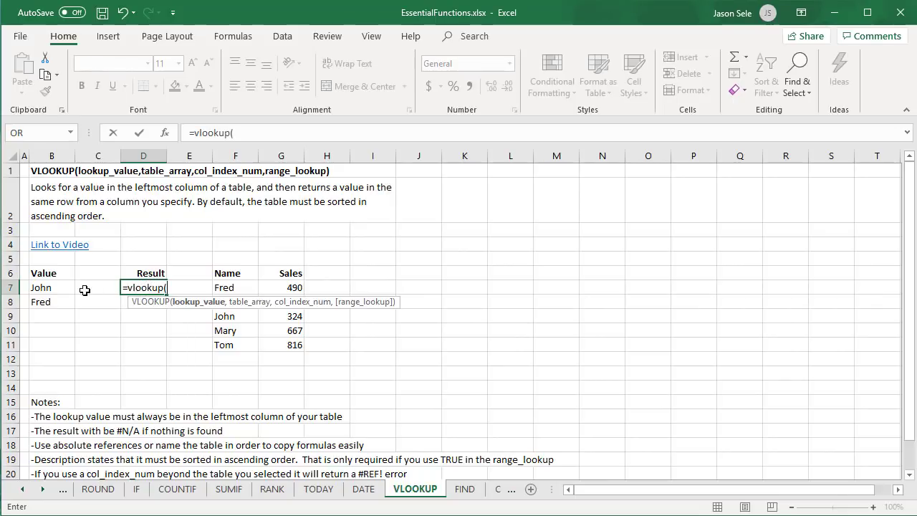
click(45, 287)
text(,)
drag(226, 288, 278, 341)
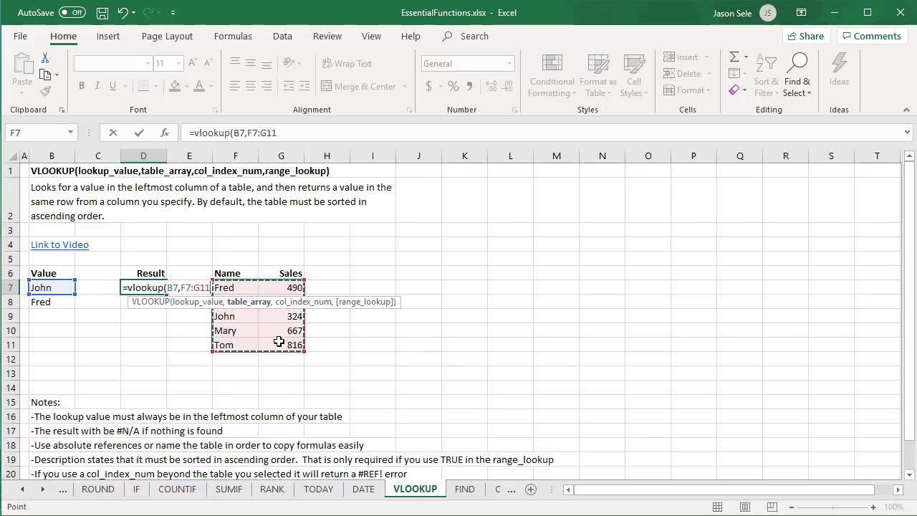
key(F4)
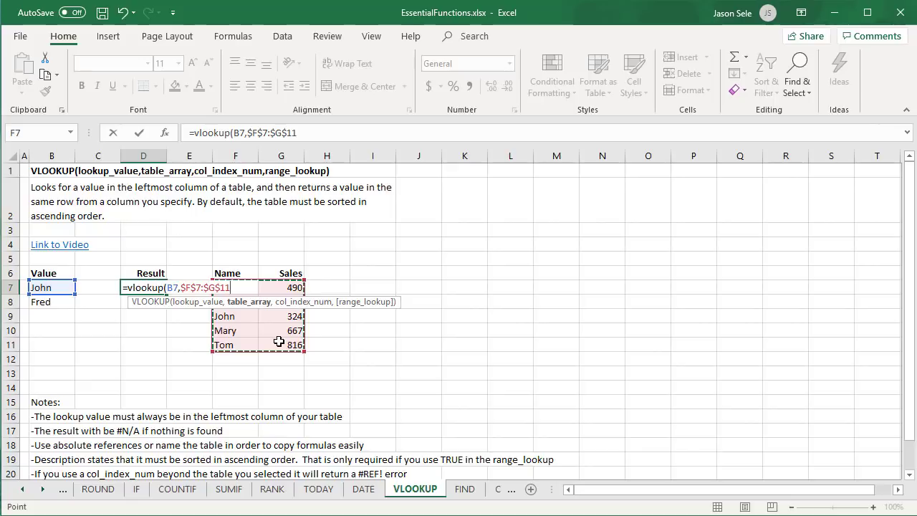
text(,)
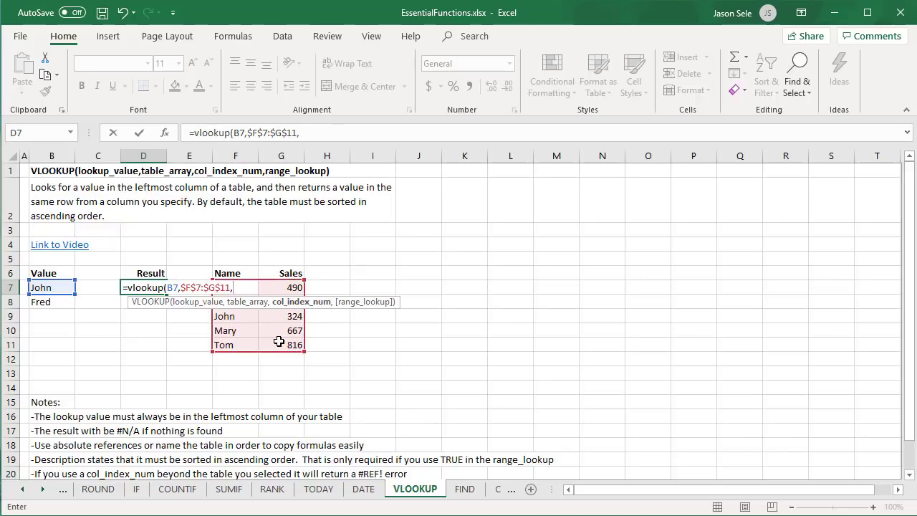
text(2,false)
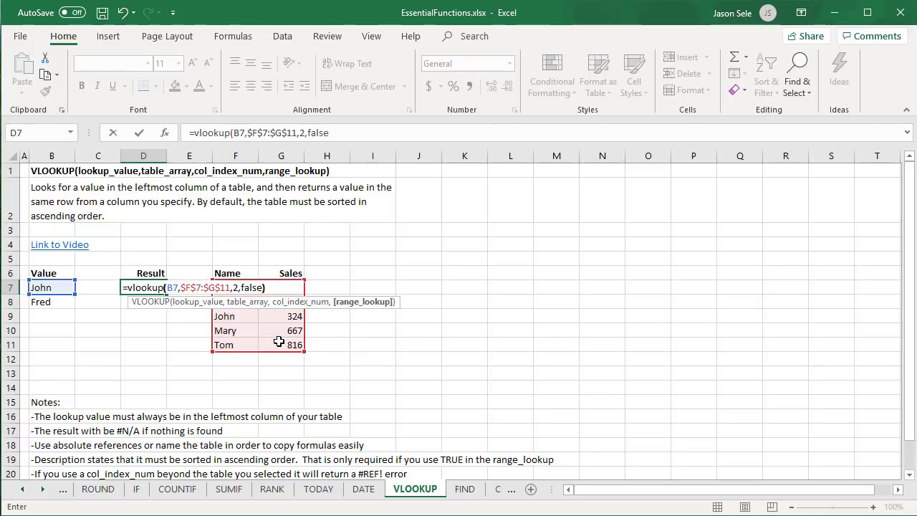
text())
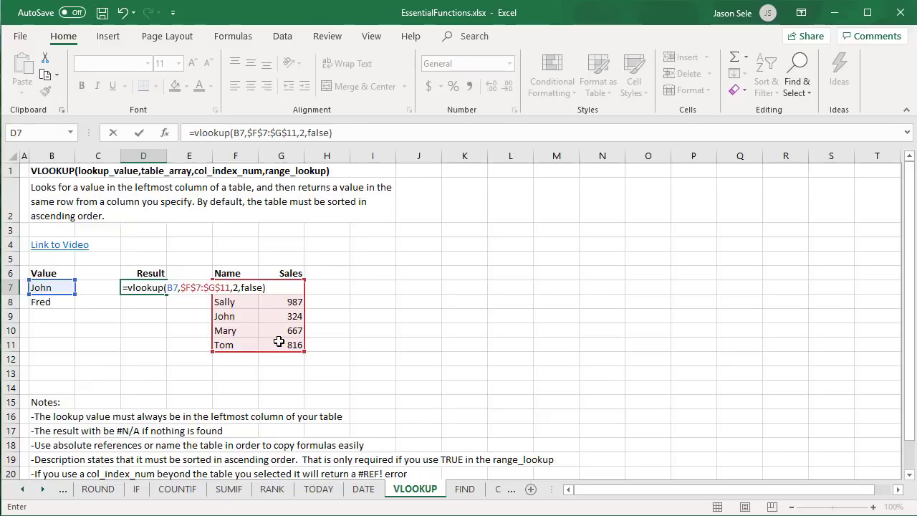
key(Return)
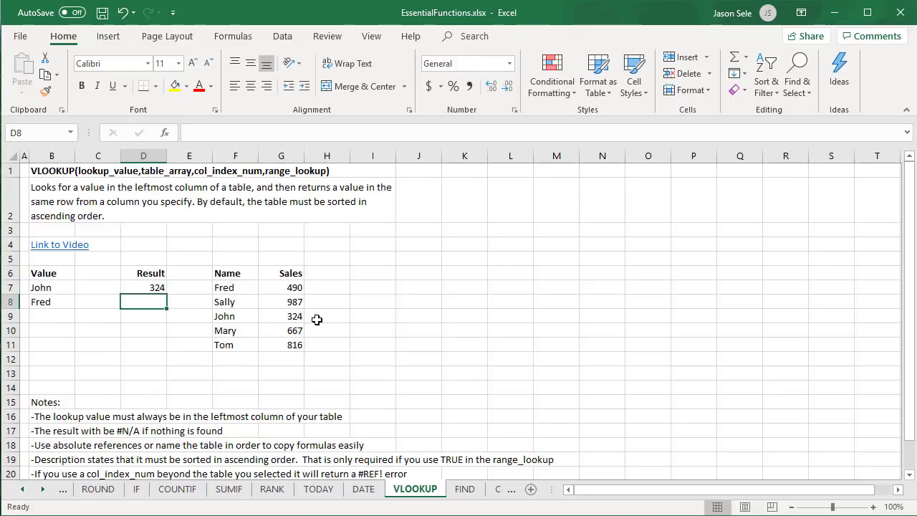
Copy the VLOOKUP formula from D7 down to D8 and check the copied formula's references
click(155, 289)
drag(166, 294, 166, 308)
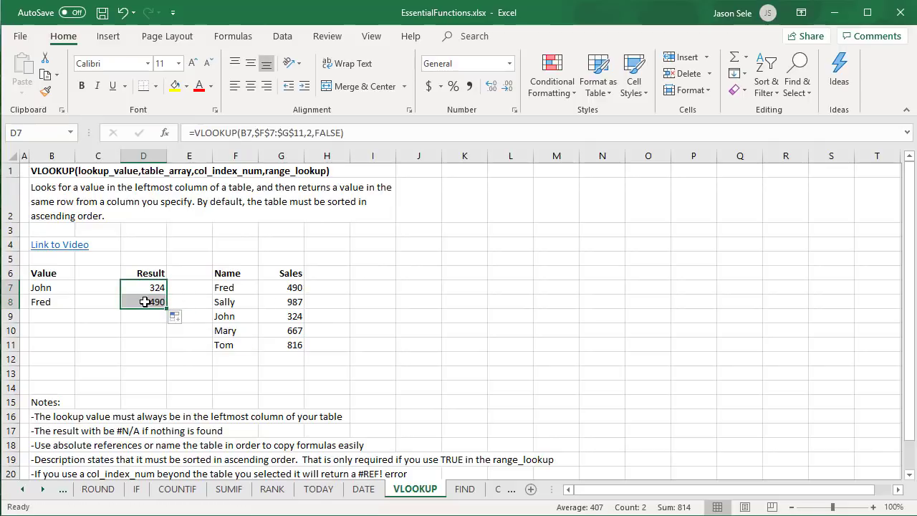
click(145, 302)
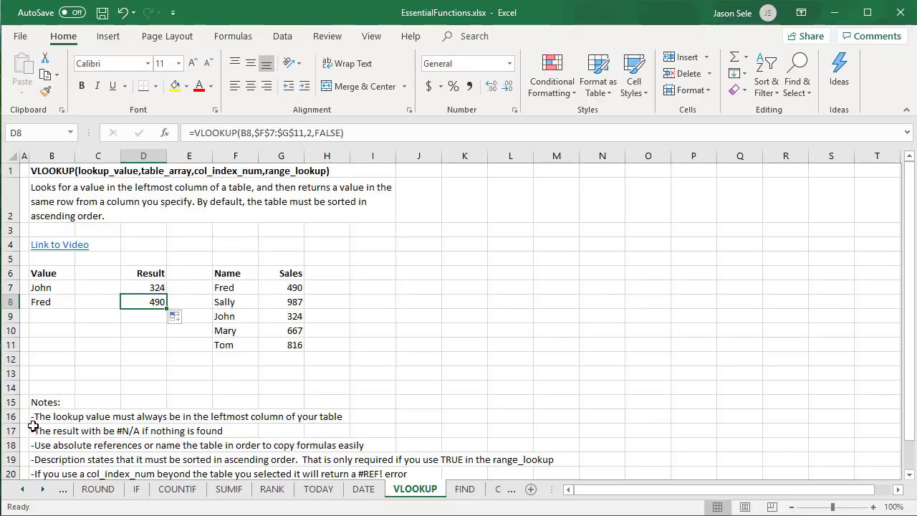
click(228, 273)
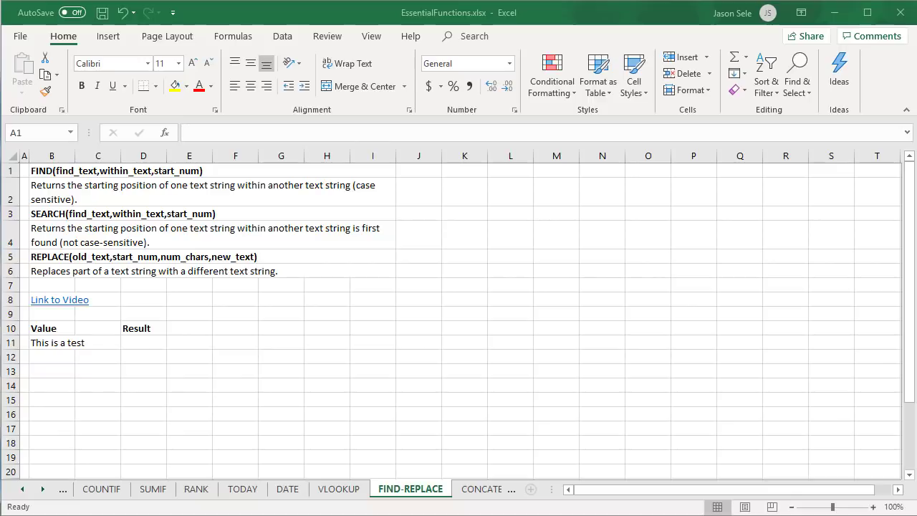
On the FIND-REPLACE sheet, locate "is" within the B11 text by entering =FIND("is",B11) in D11
click(908, 474)
click(908, 474)
click(908, 474)
click(908, 474)
click(153, 258)
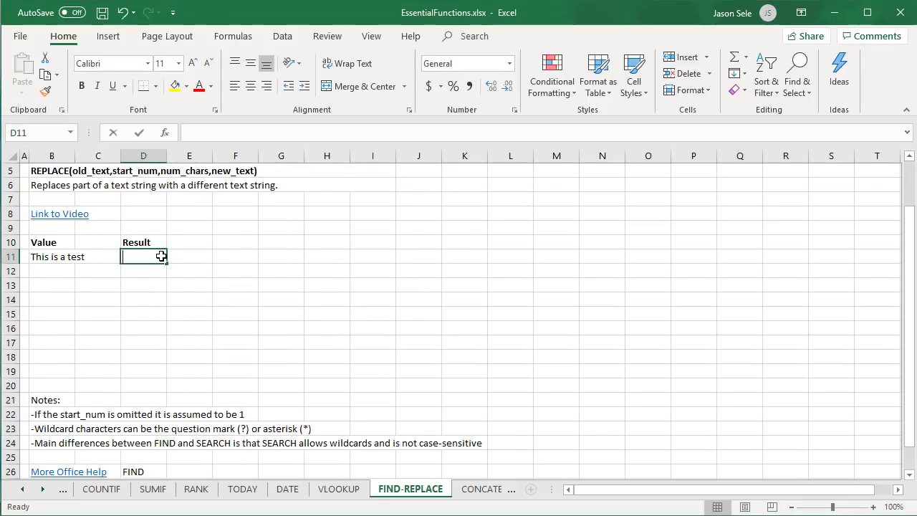
text(=FIND(")
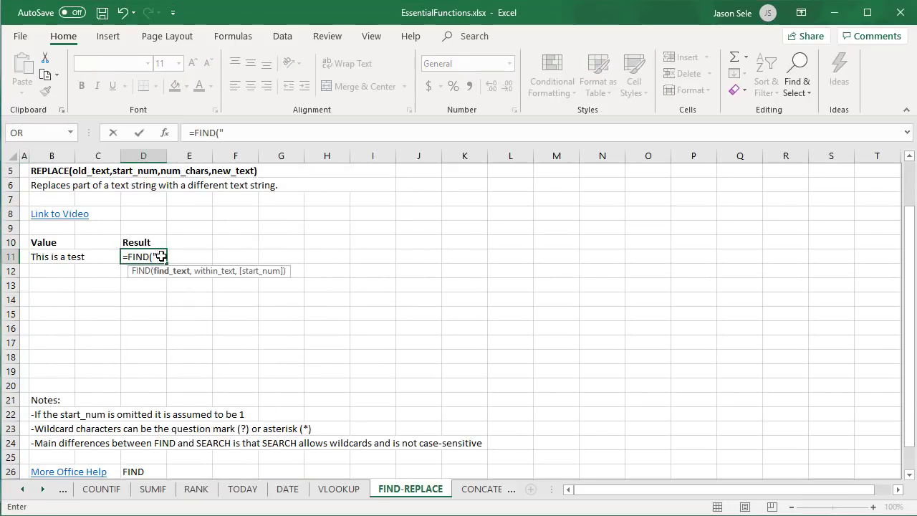
text(is",)
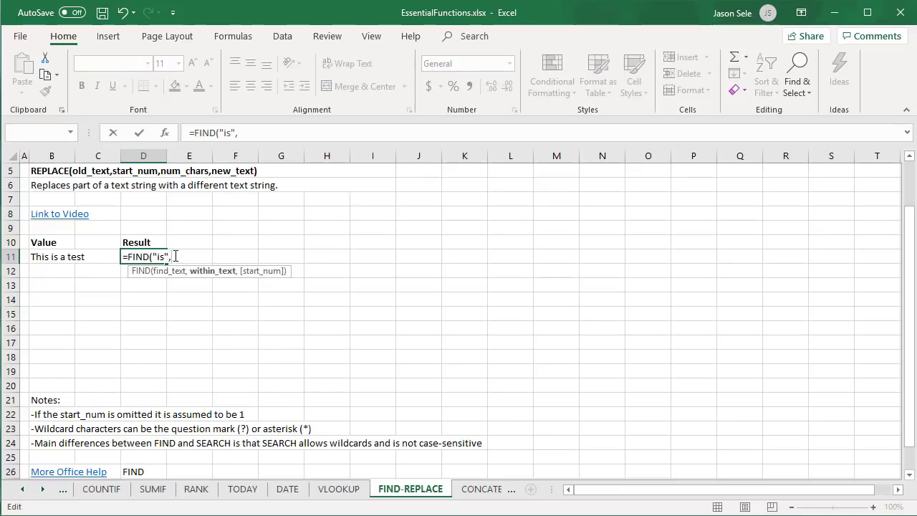
click(56, 256)
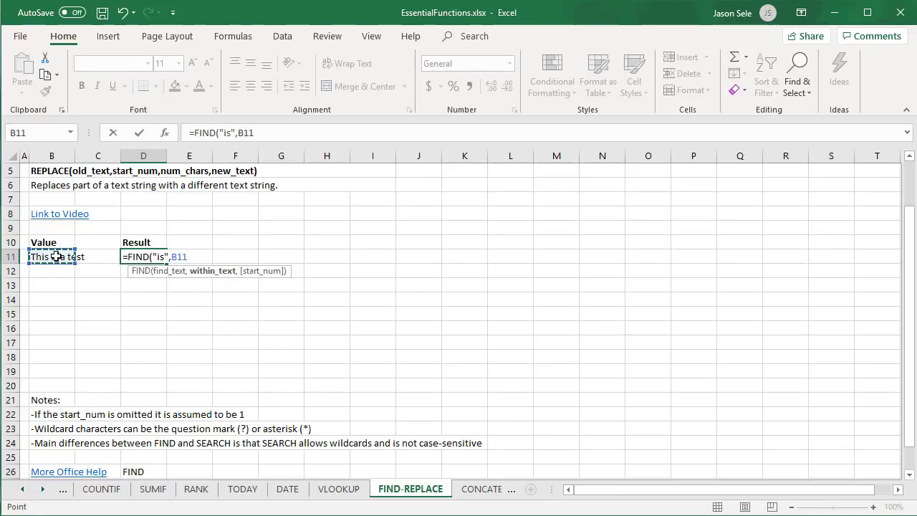
text())
key(Return)
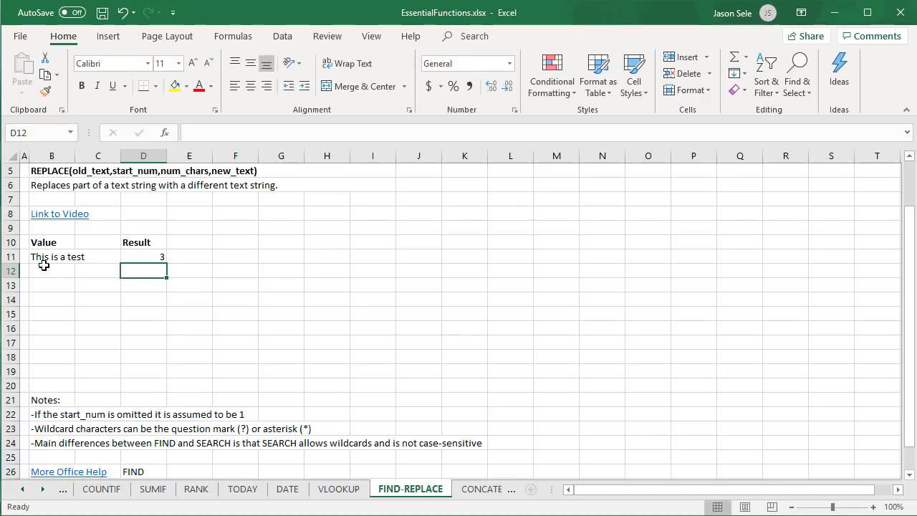
Locate "is" in B11 starting from character 5 by entering =FIND("is",B11,5) in D12
text(=FI)
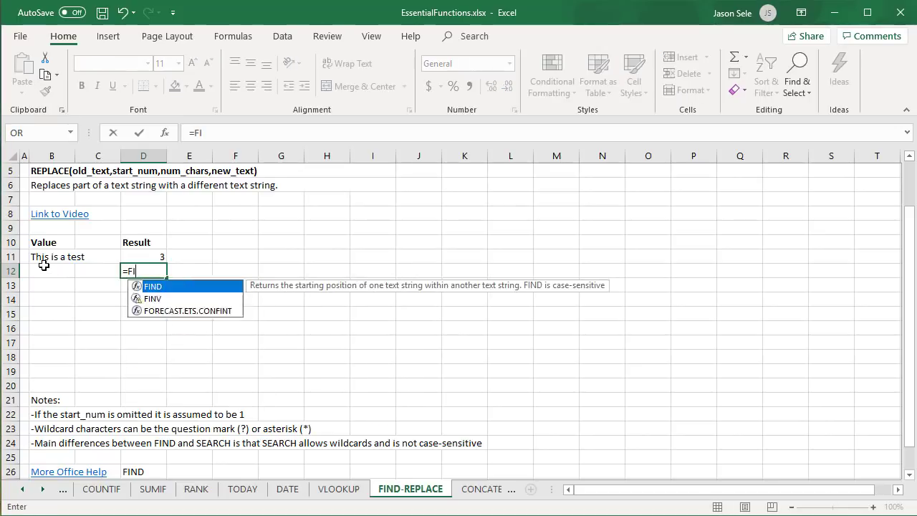
text(ND("is",)
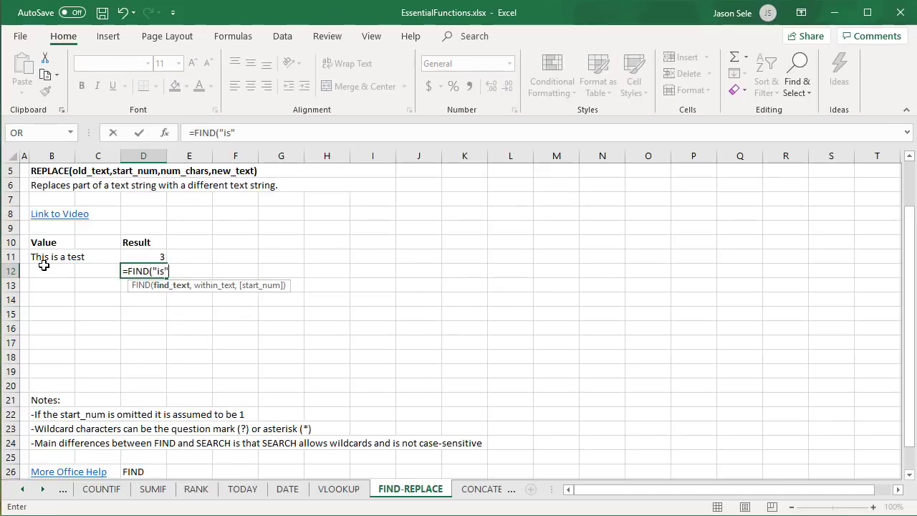
click(46, 260)
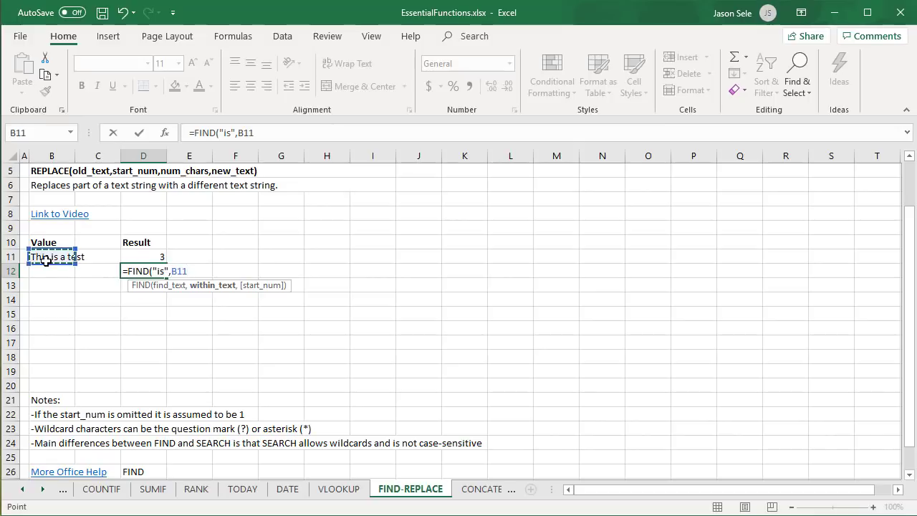
text(,5)
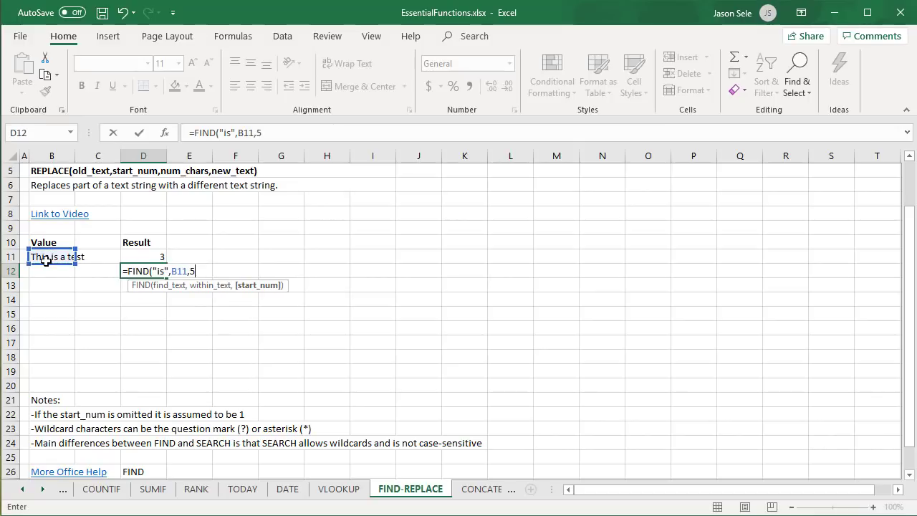
text())
key(Return)
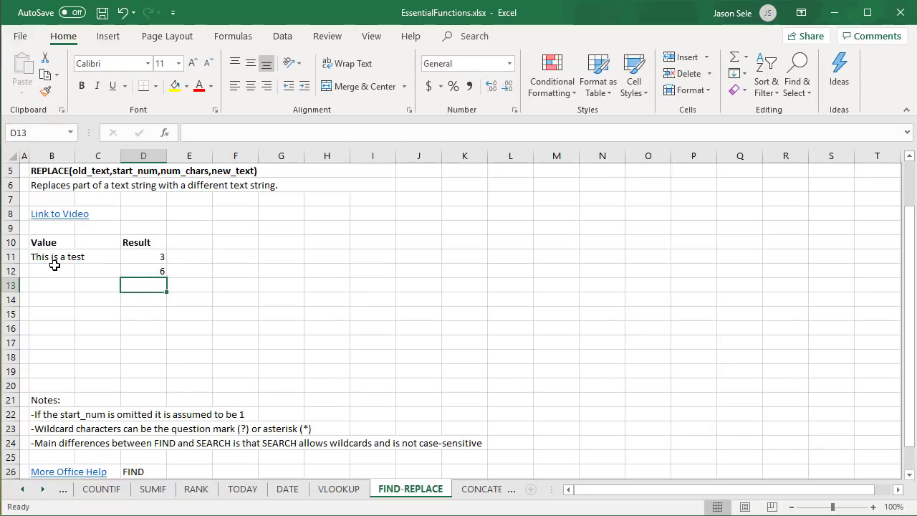
Test FIND's case sensitivity with uppercase text by entering =FIND("IS",B11) in D13
text(=)
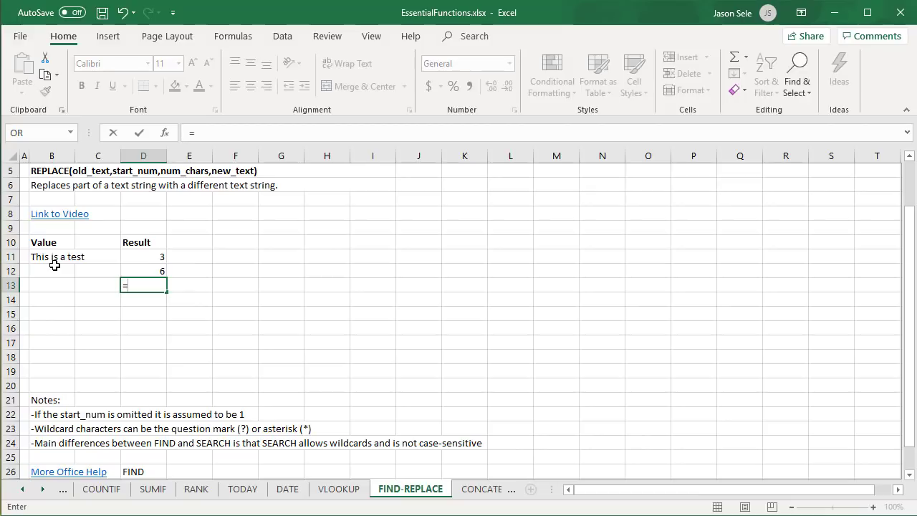
text(FIND("IS",)
click(52, 261)
text())
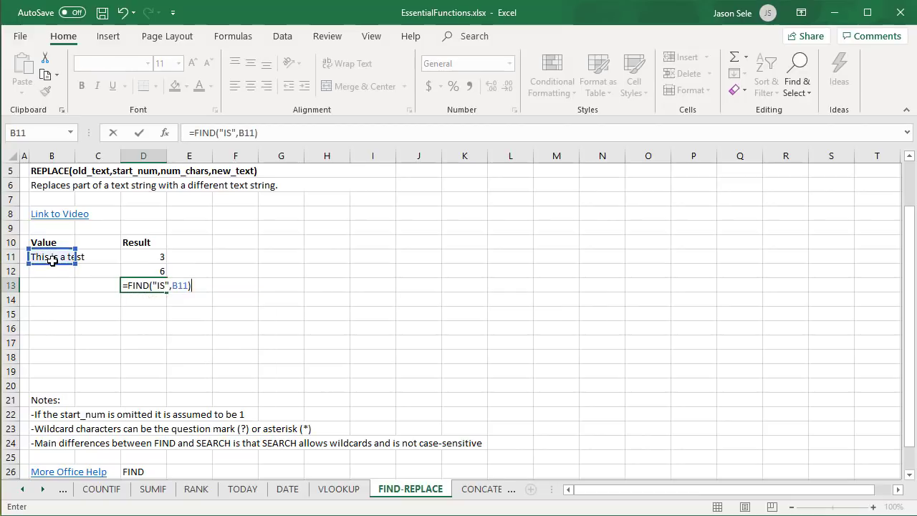
key(Return)
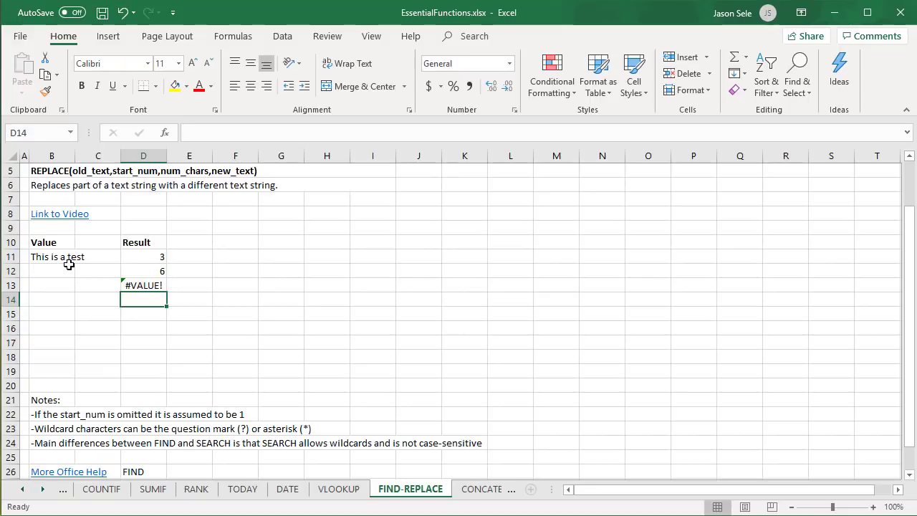
Locate "is" in the B11 text with the SEARCH function by entering =SEARCH("is",B11) in D14
text(=SE)
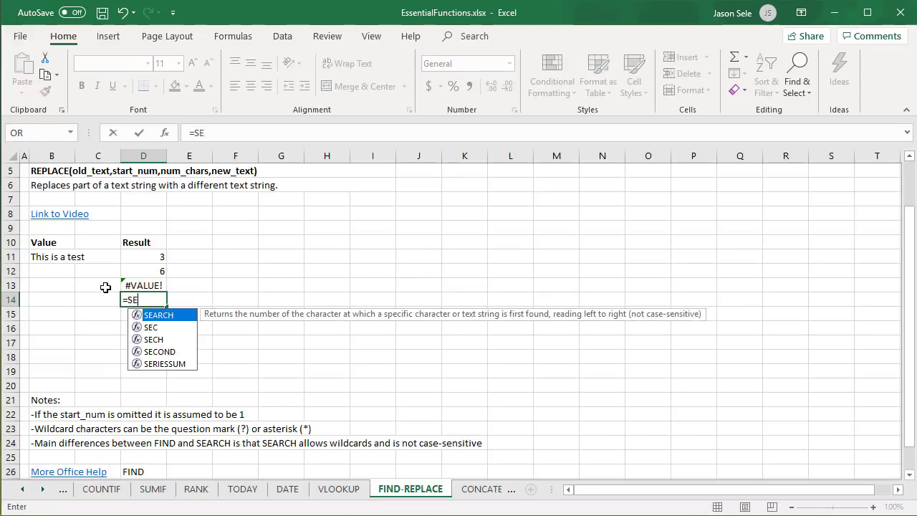
text(ARCH("is",)
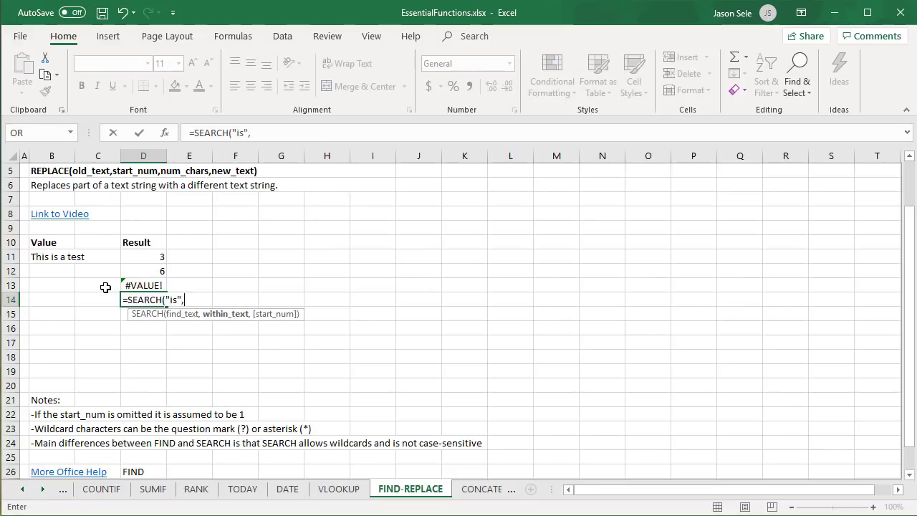
click(49, 256)
text())
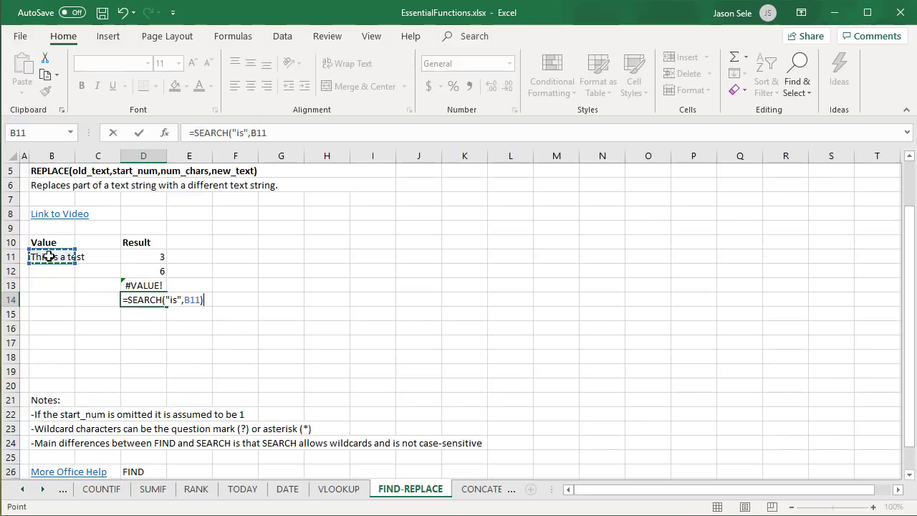
key(Return)
Search B11 with an asterisk wildcard by entering =SEARCH("is*",B11) in D15
text(=SEARCH("is*",)
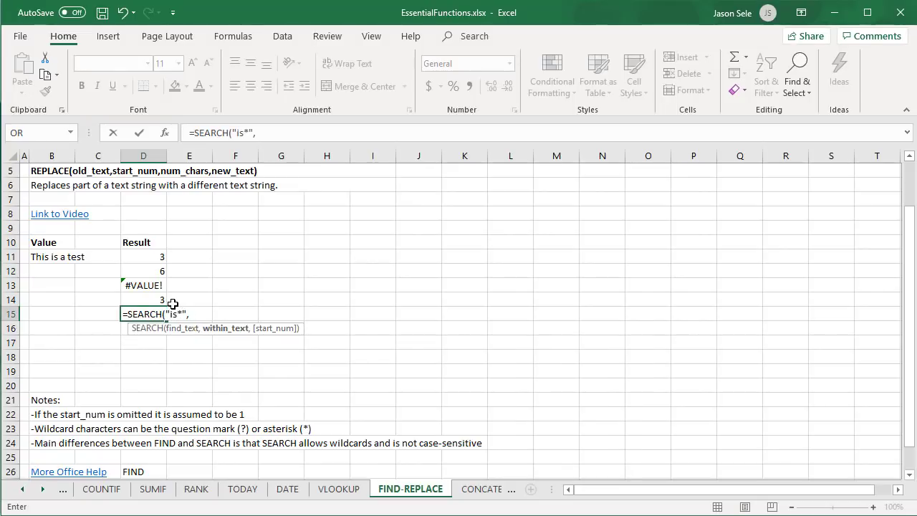
click(63, 258)
text())
key(Return)
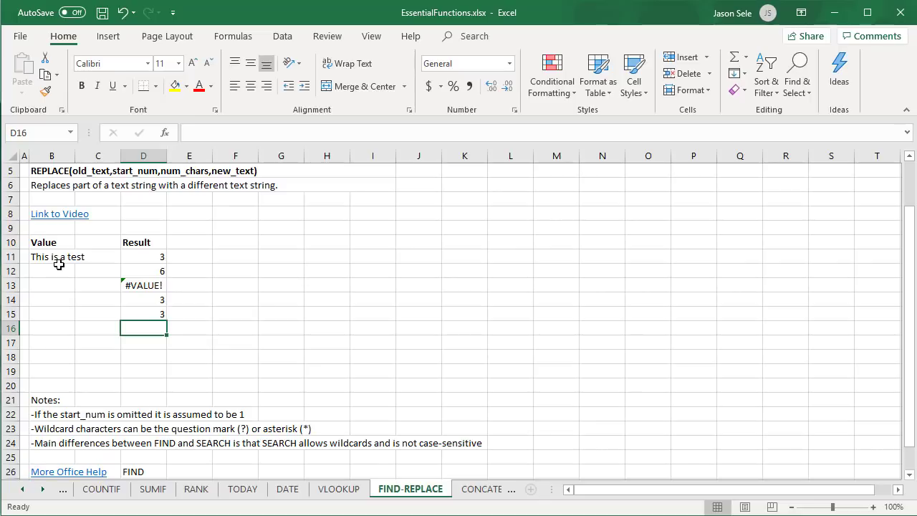
Search B11 for "is" preceded by any two characters by entering =SEARCH("??is",B11) in D16
text(=SEAR)
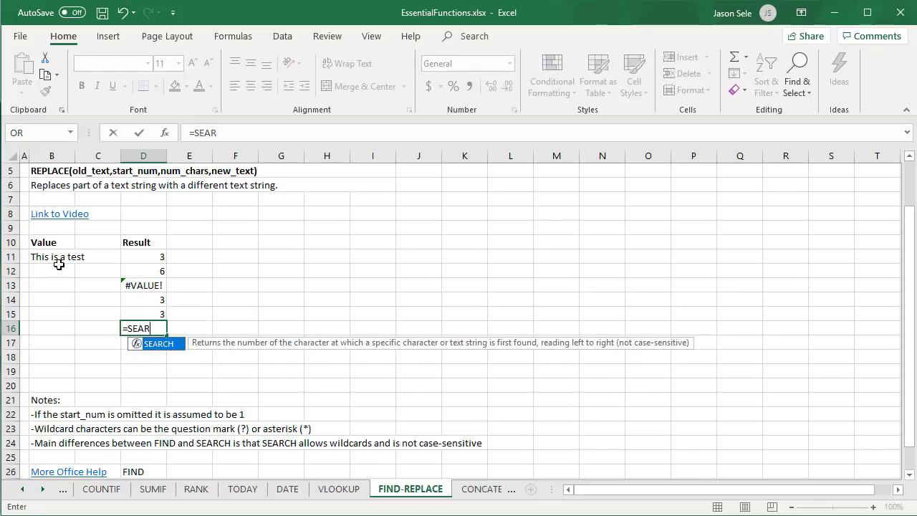
text(CH("??)
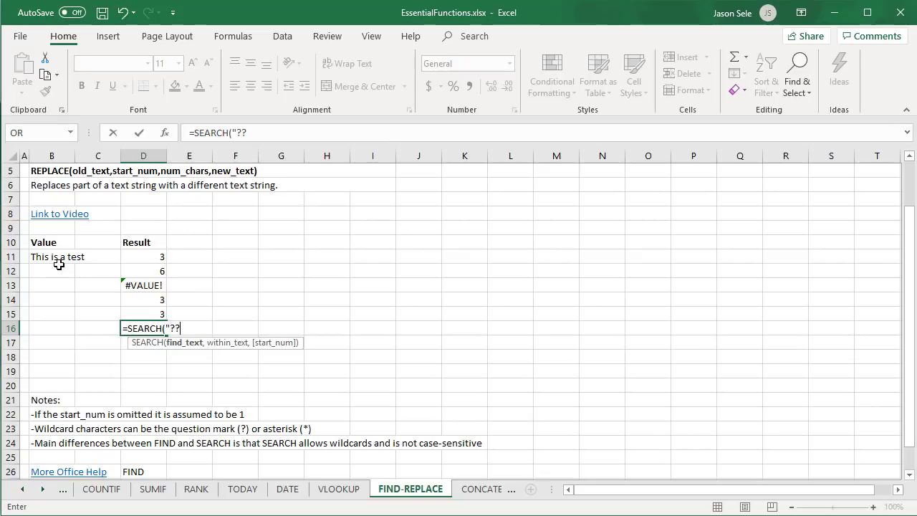
text(is",)
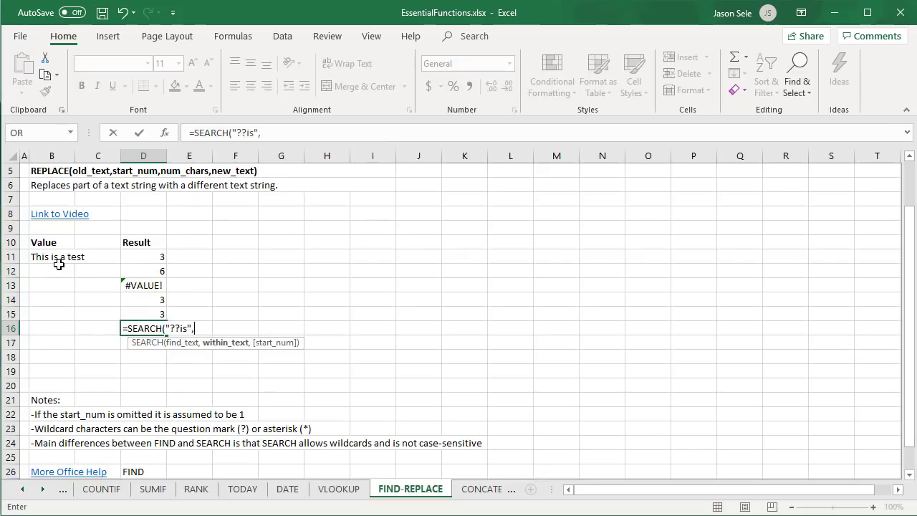
click(53, 258)
key(Return)
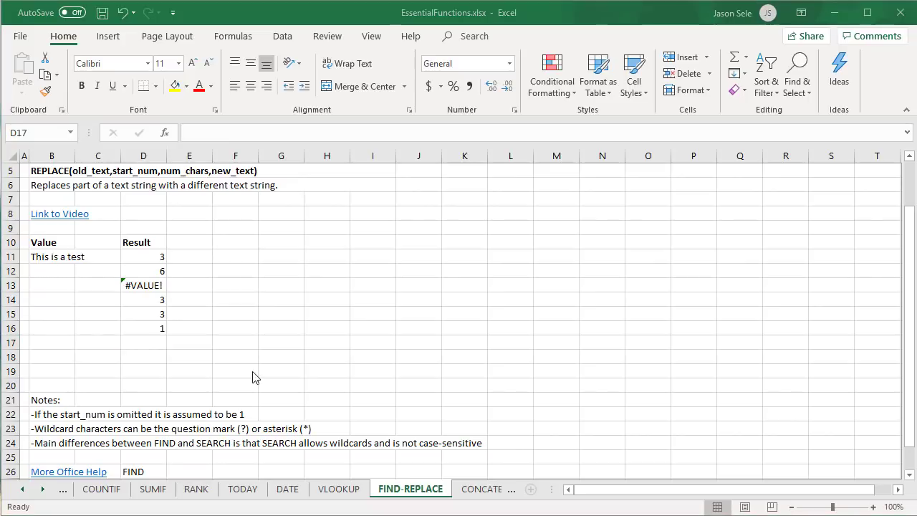
Replace the single character at position 9 of B11 with "the" by entering =REPLACE(B11,9,1,"the") in D17
text(=)
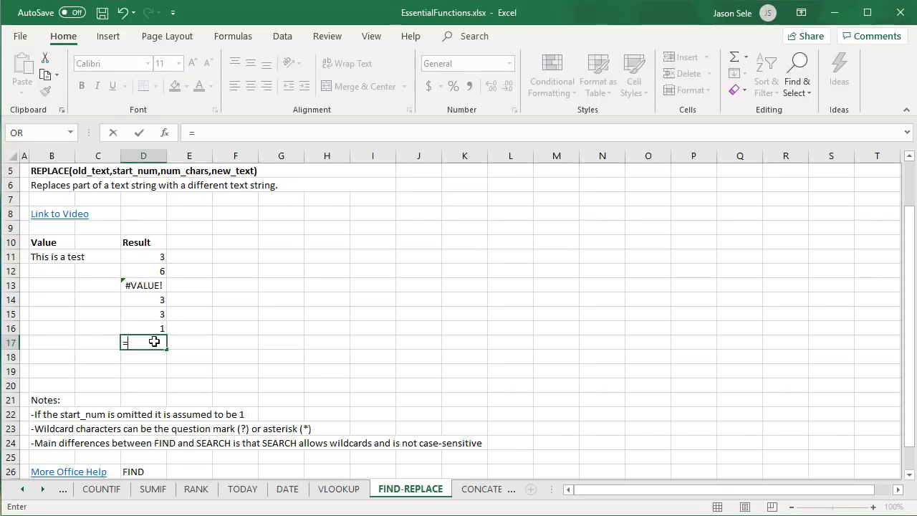
text(REPLACE()
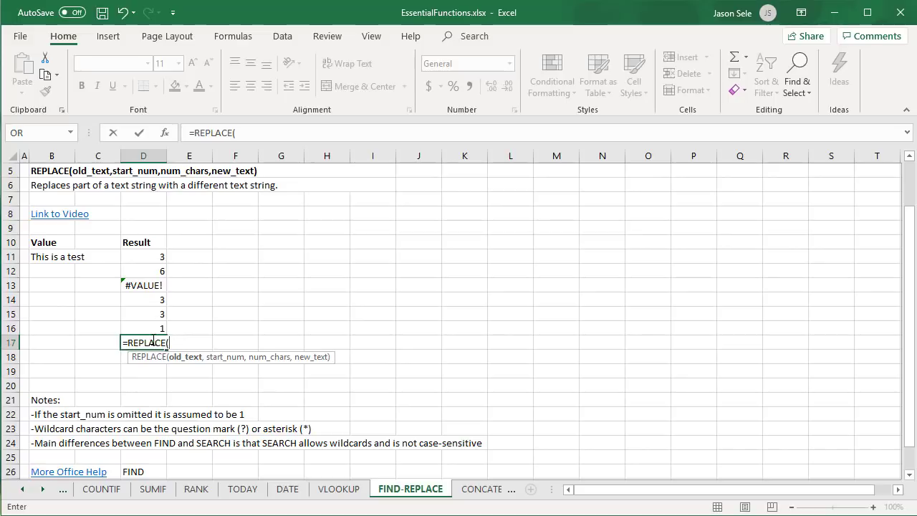
click(48, 258)
text(,)
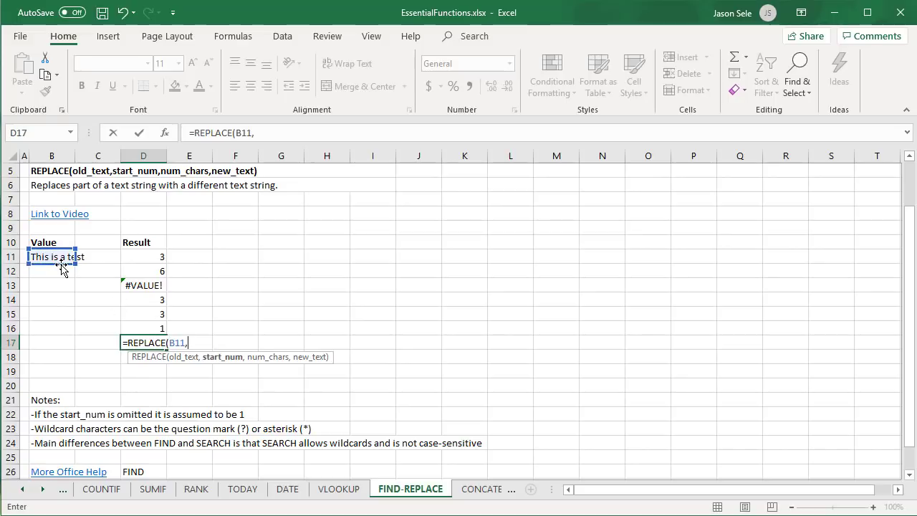
text(9,1,)
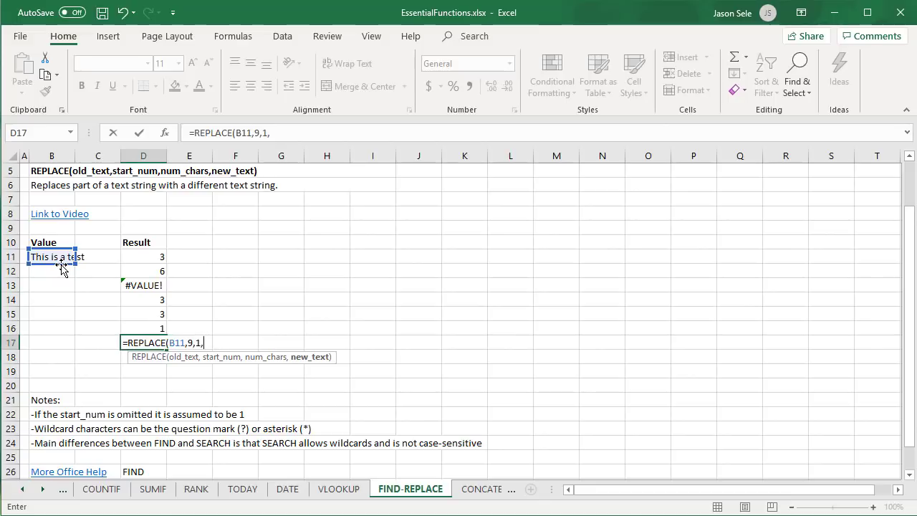
text("the"))
key(Return)
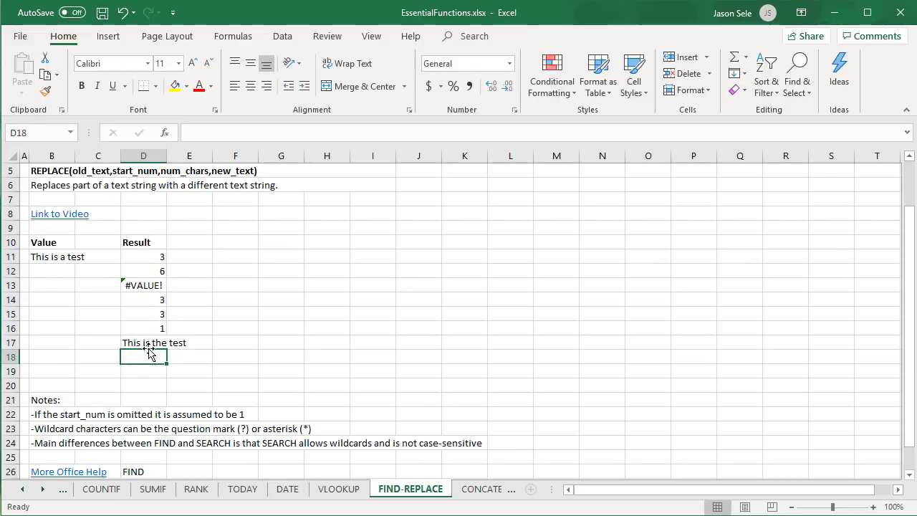
Insert "new " at position 11 of the B11 text without removing characters by entering =REPLACE(B11,11,0,"new ") in D18
text(=REP)
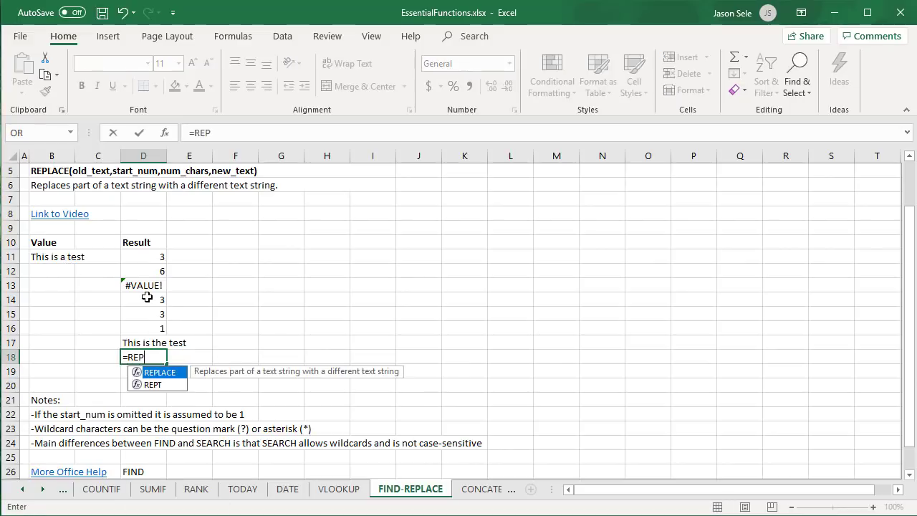
text(LACE()
click(63, 255)
text(,)
text(11)
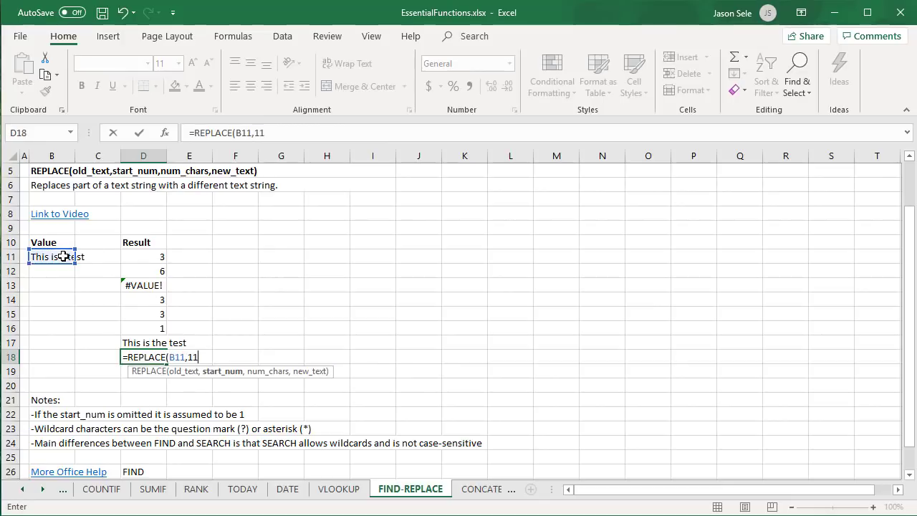
text(,0,"new)
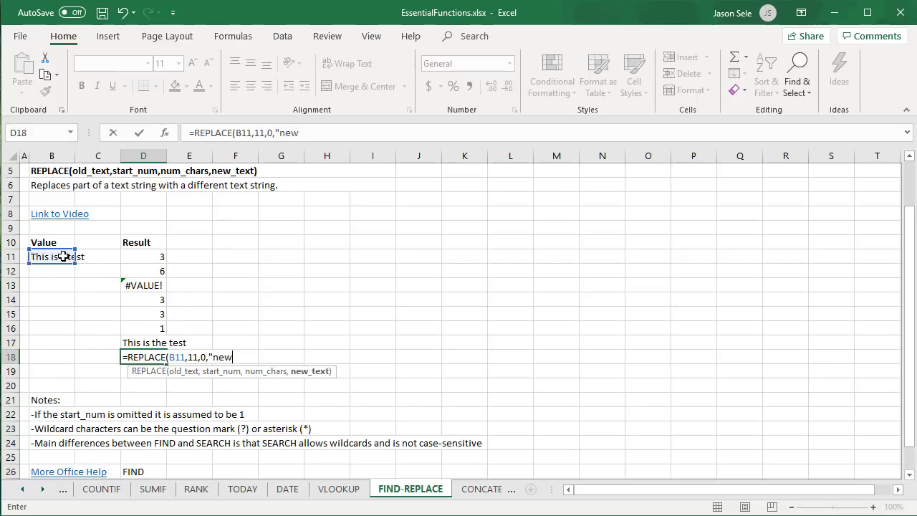
text( "))
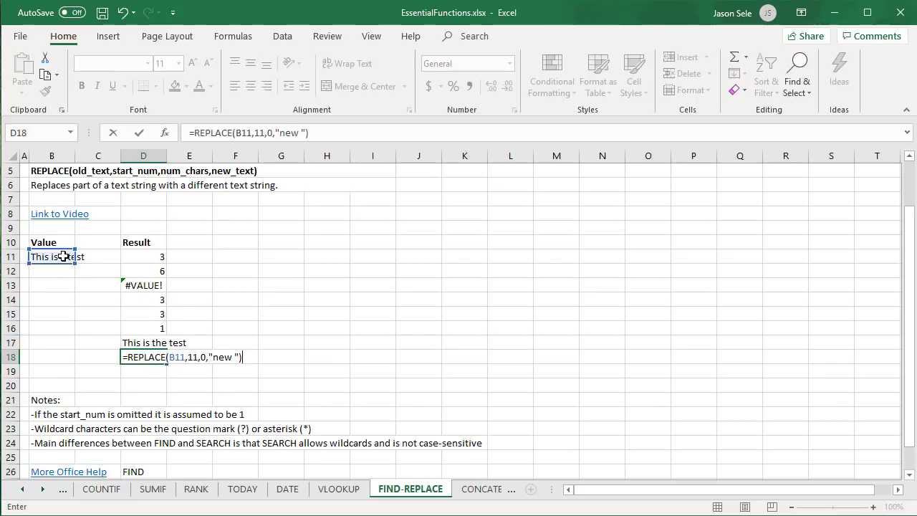
key(Return)
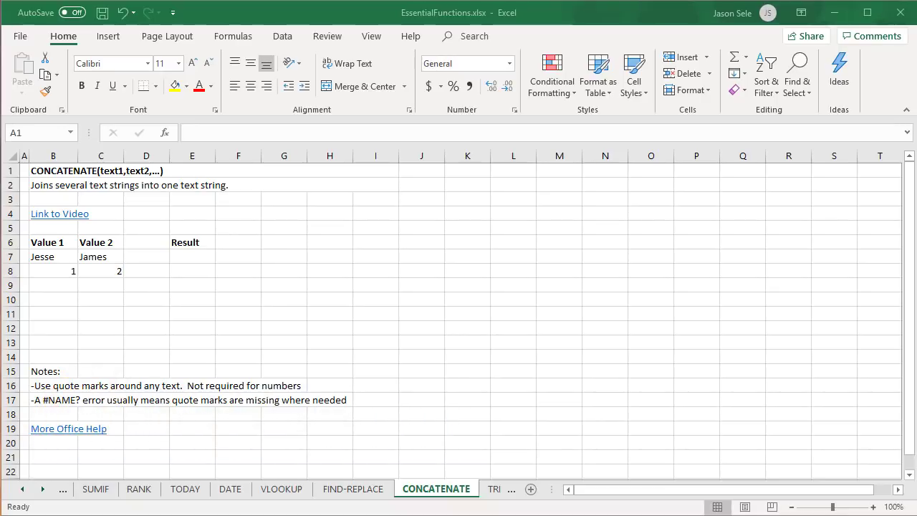
On the CONCATENATE sheet, join the two row 7 values by entering =CONCATENATE(B7,C7) in E7
click(191, 256)
text(=CO)
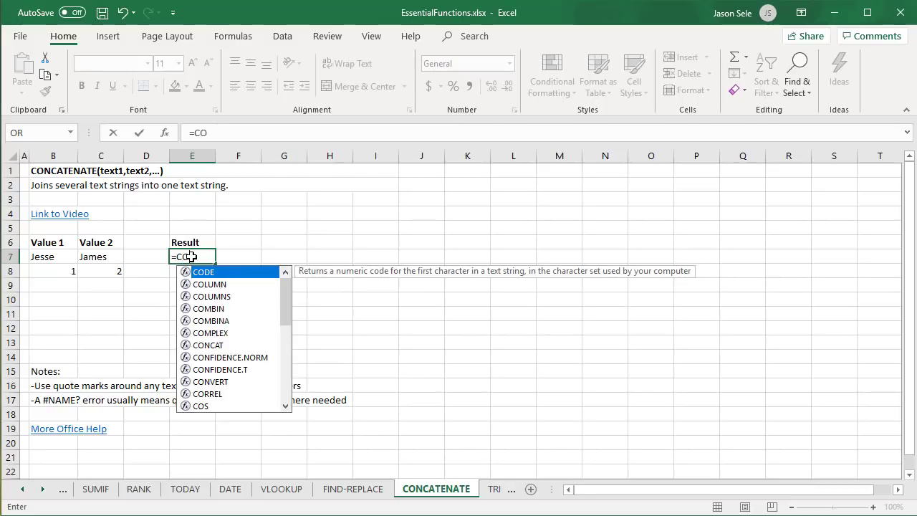
text(NCA)
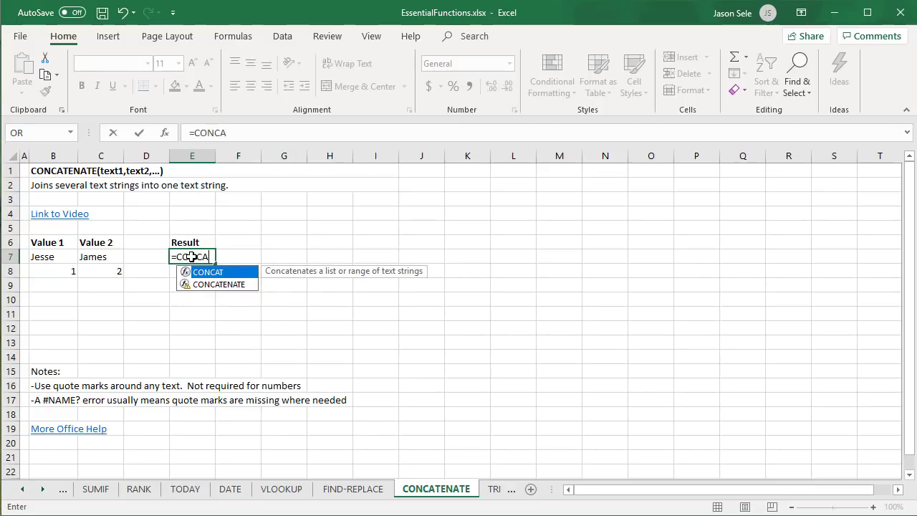
text(TENATE()
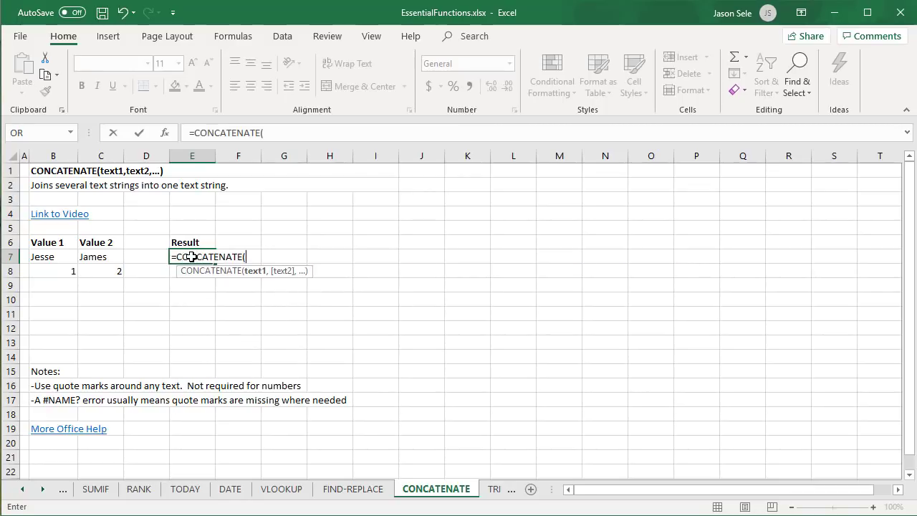
click(61, 259)
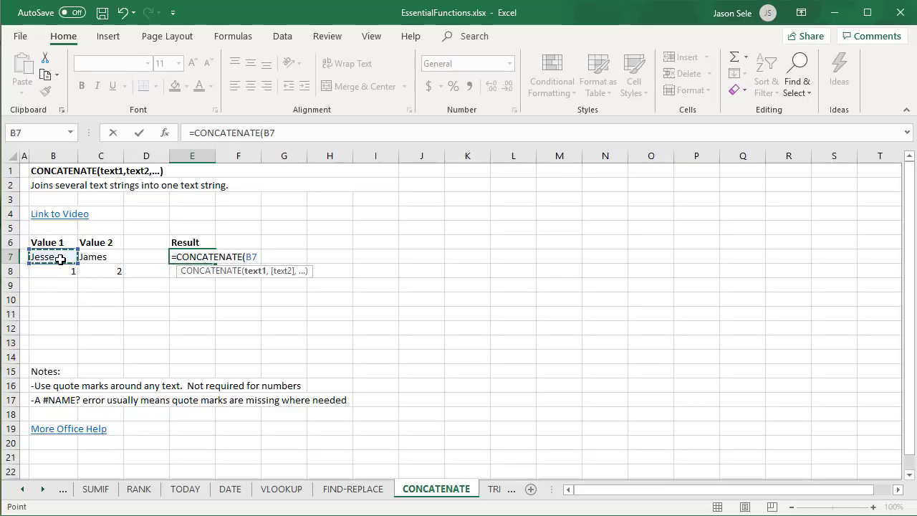
text(,)
click(92, 258)
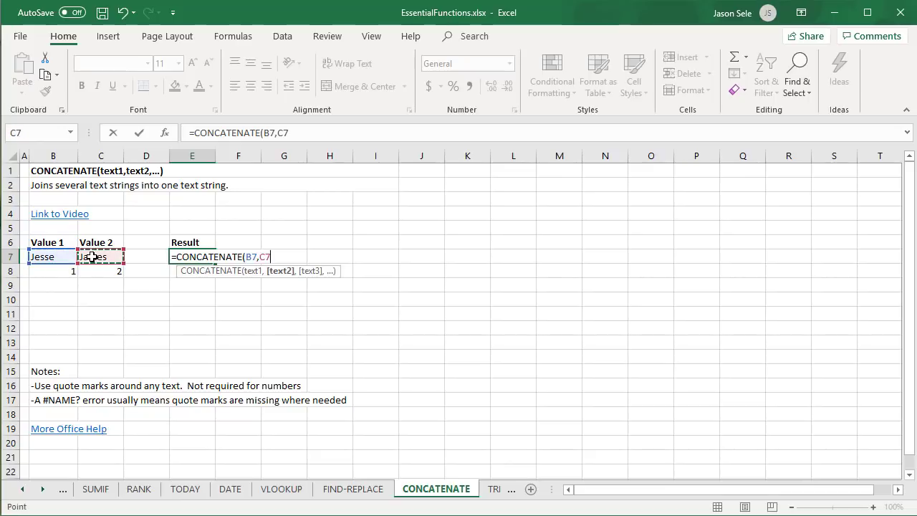
text())
key(Return)
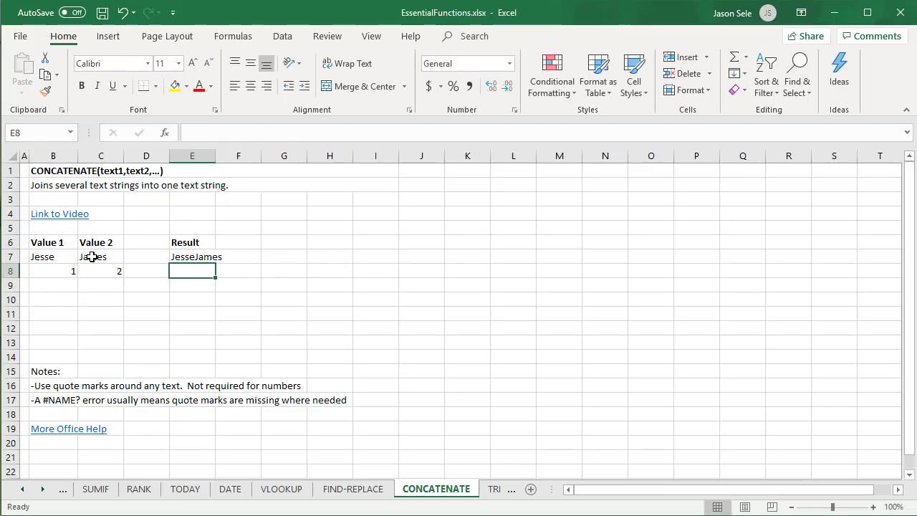
Join the row 7 values with a space between them by entering =CONCATENATE(B7," ",C7) in E8
text(=CO)
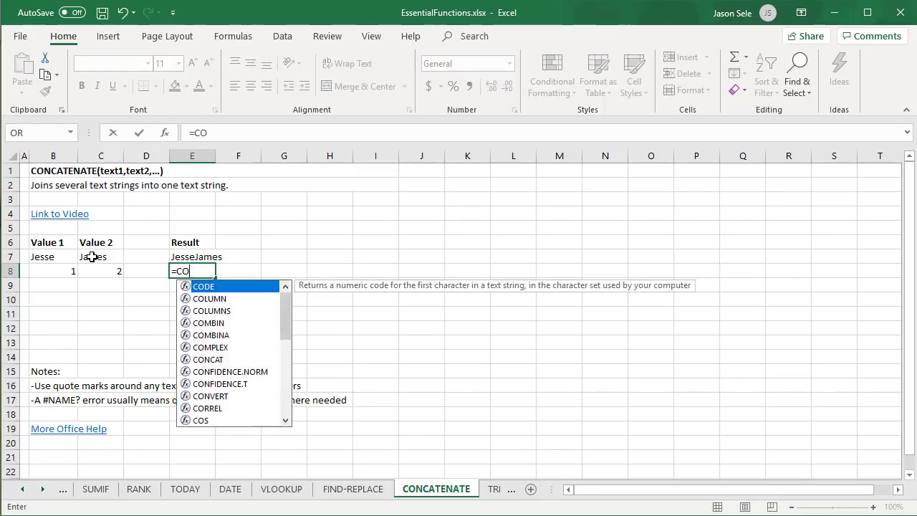
text(NCATENATE()
click(51, 259)
text(," ",)
click(91, 256)
text())
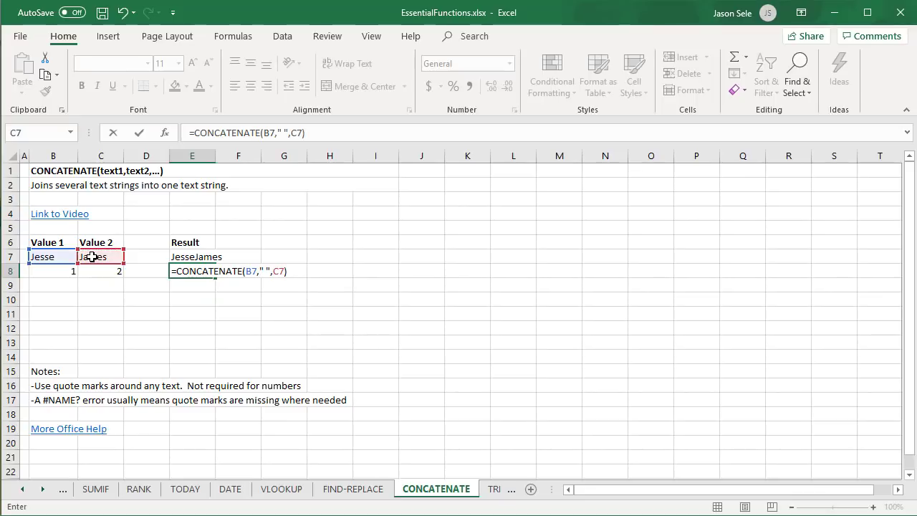
key(Return)
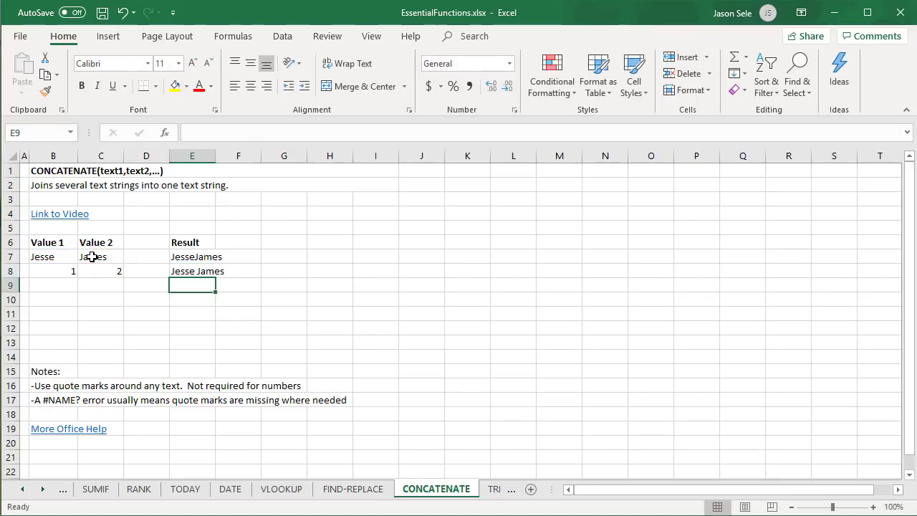
Join the row 7 values in reverse order with a comma and space by entering =CONCATENATE(C7,", ",B7) in E9
text(=CONC)
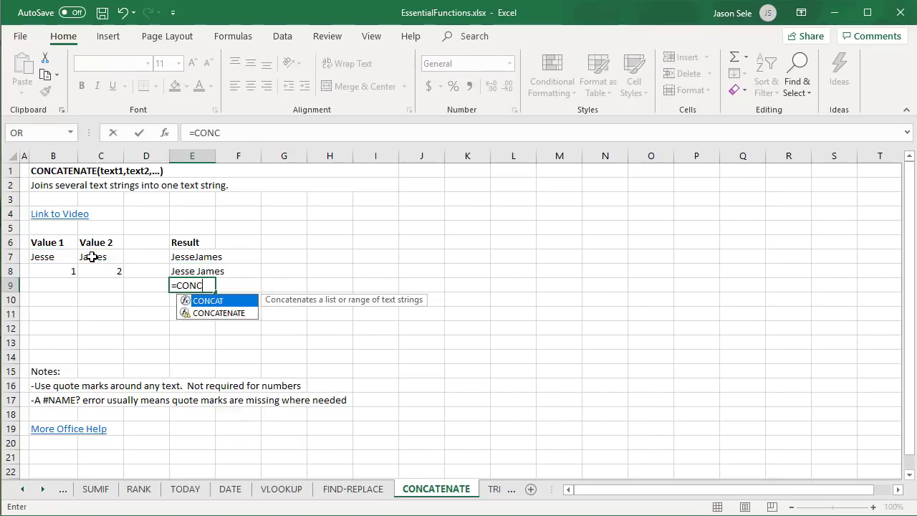
text(ATENATE)
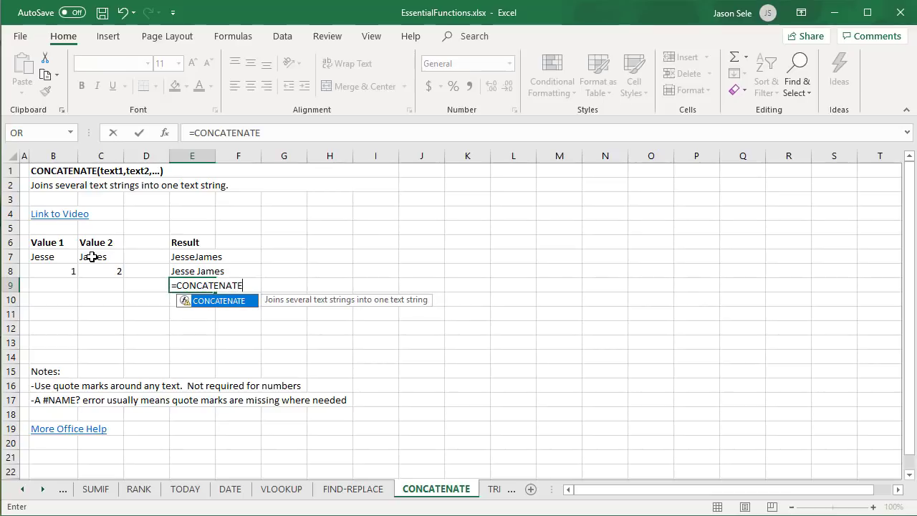
text(()
click(93, 257)
text(,", )
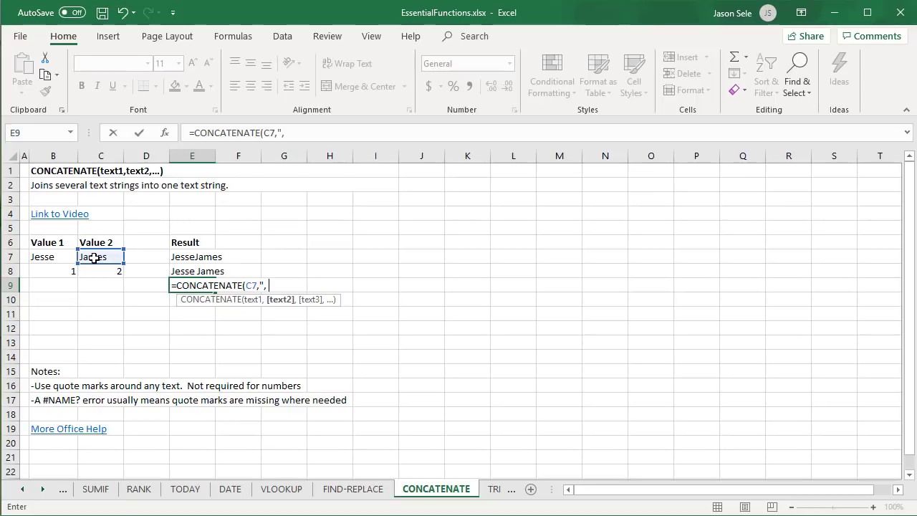
text(",)
click(63, 259)
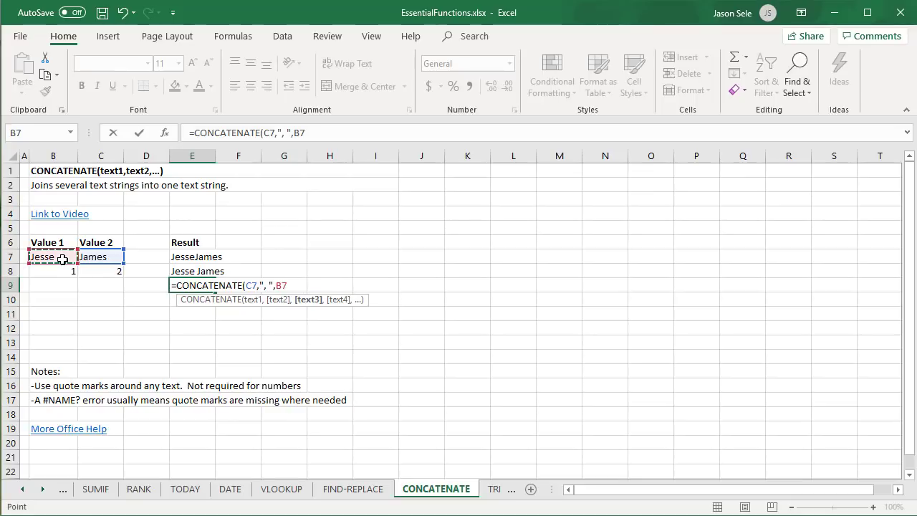
text())
key(Return)
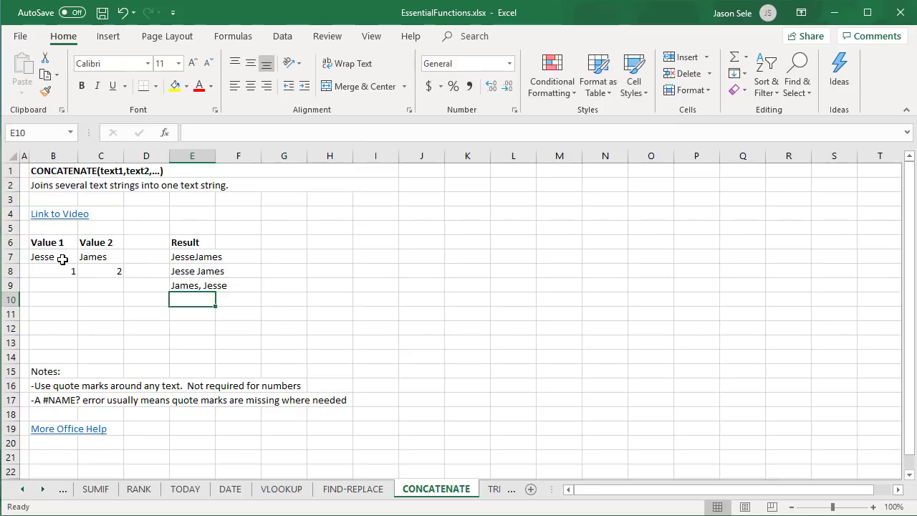
Join the row 7 values with a space using the ampersand operator by entering =B7&" "&C7 in E10
text(=)
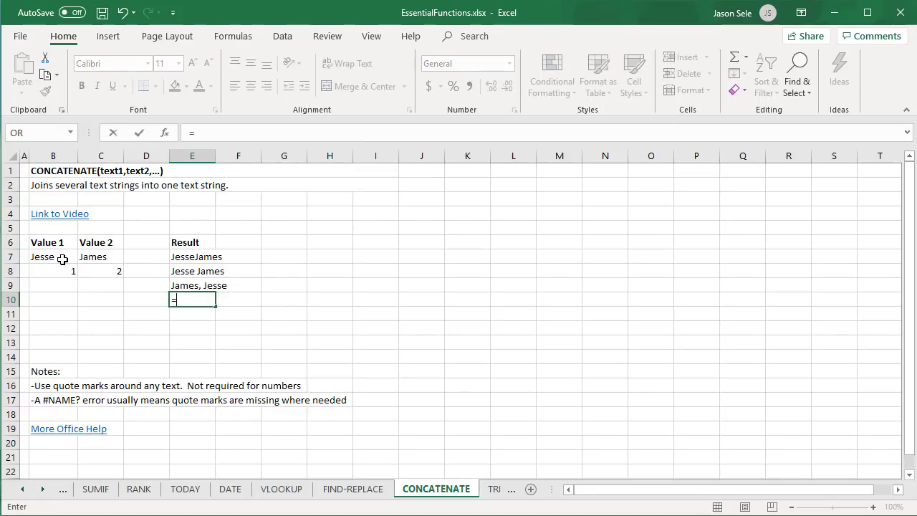
text(B)
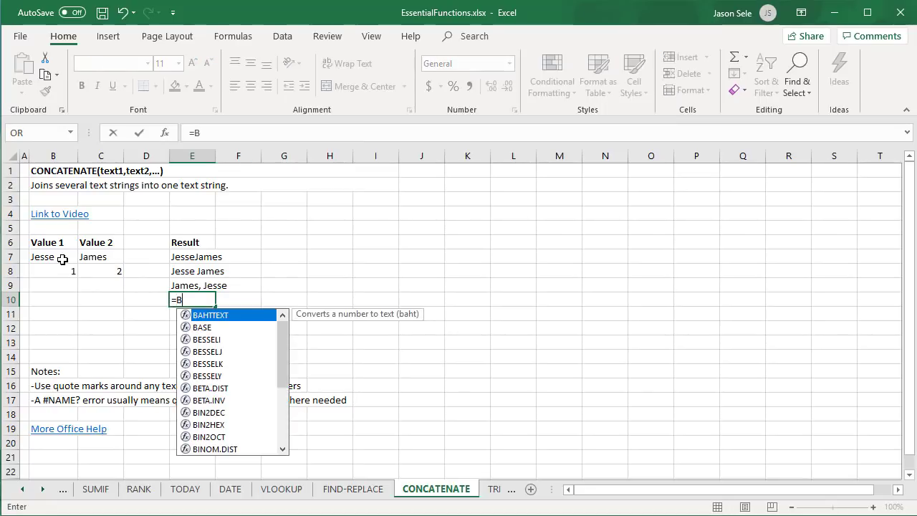
text(7&)
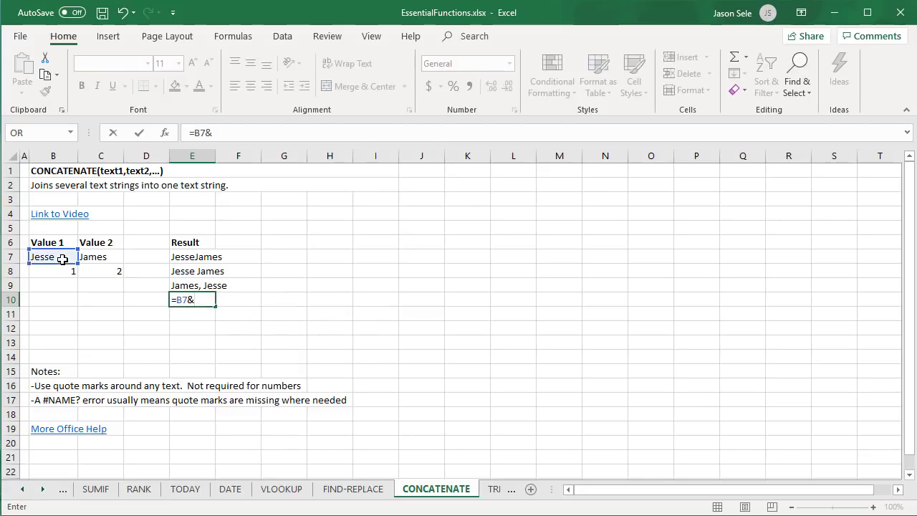
text(" "&)
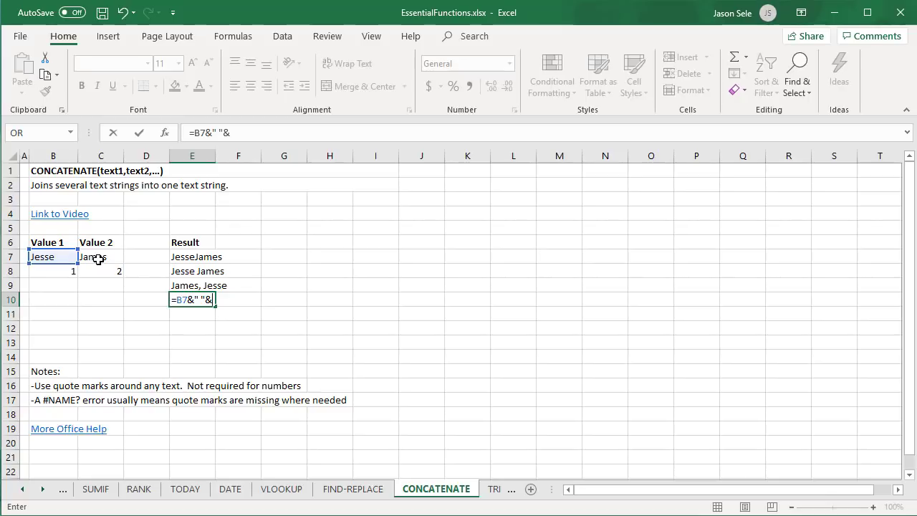
click(98, 259)
key(Return)
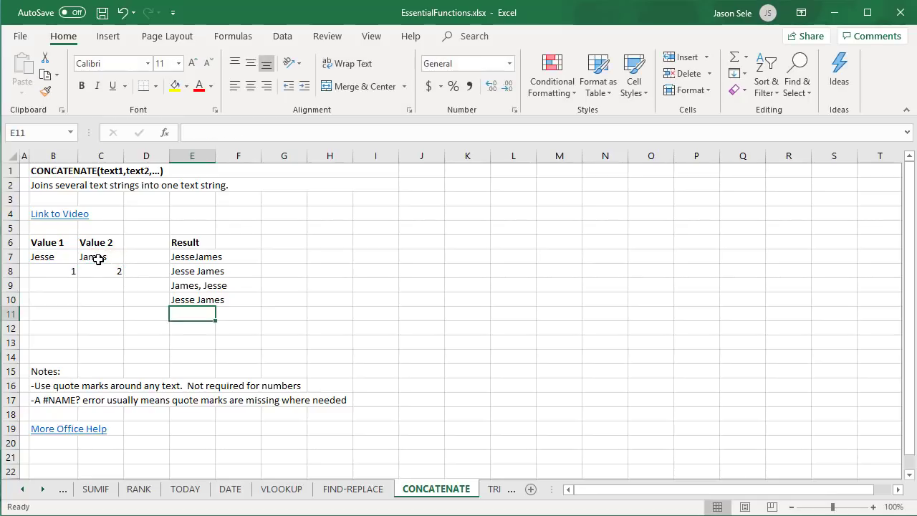
Join the two row 8 numbers by entering =CONCATENATE(B8,C8) in E11
text(=)
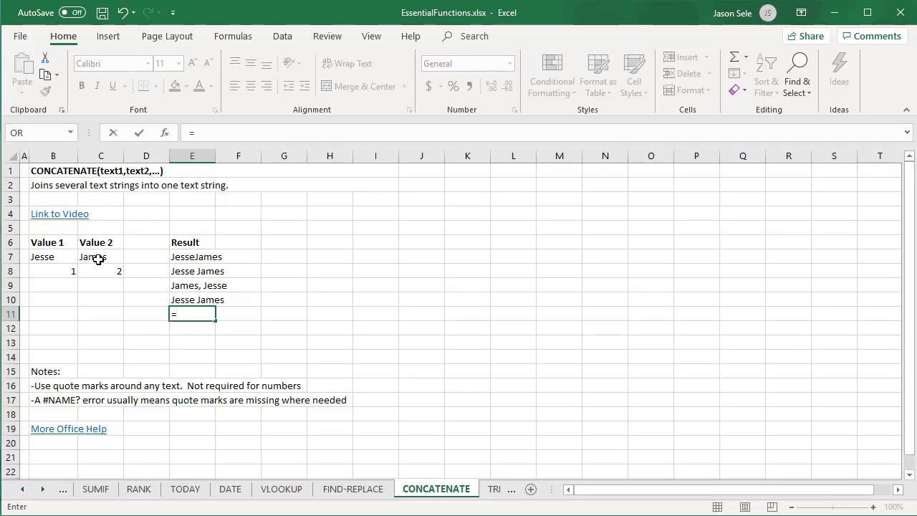
text(CONCATENATE()
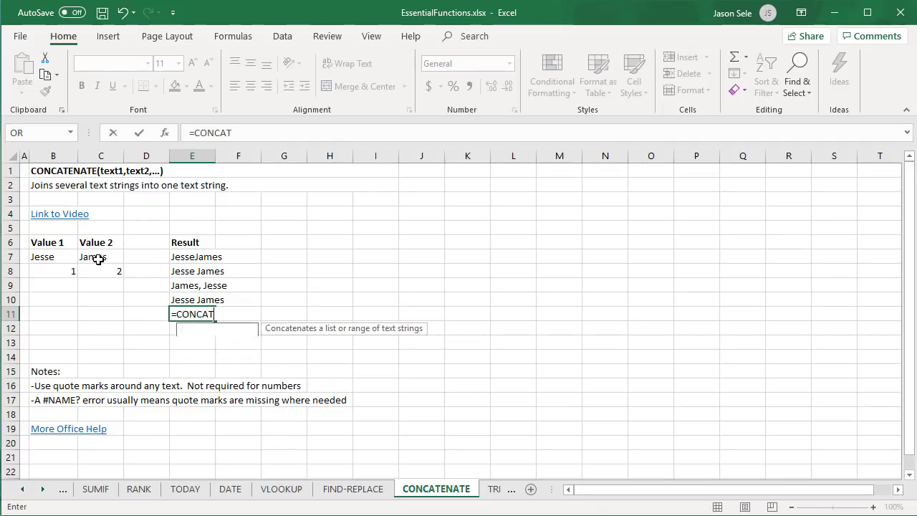
click(72, 272)
text(,)
click(113, 272)
text())
key(Return)
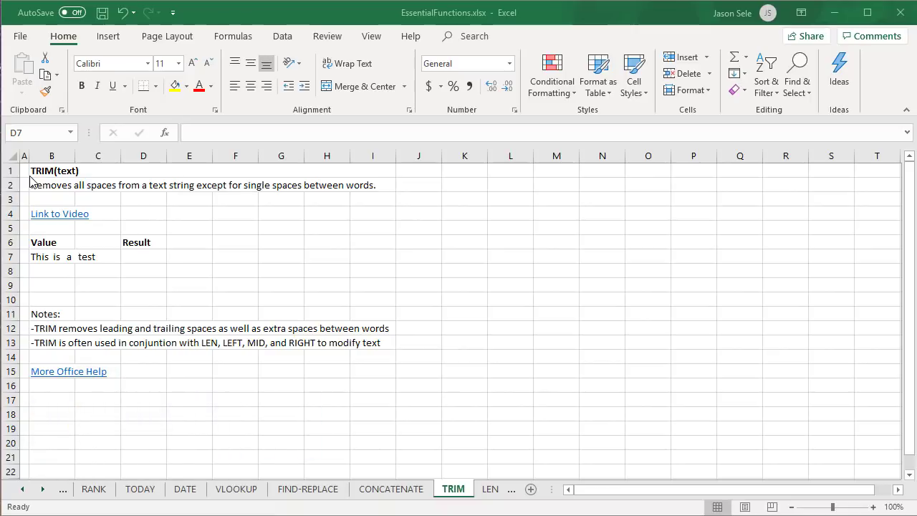
On the TRIM sheet, remove the extra spaces from the B7 text by entering =TRIM(B7) in D7
click(138, 257)
text(=TRIM()
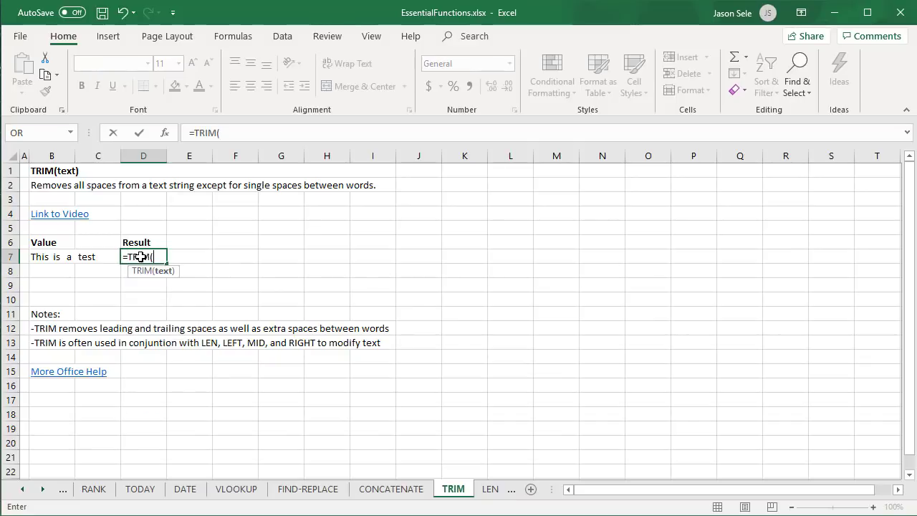
click(58, 262)
text())
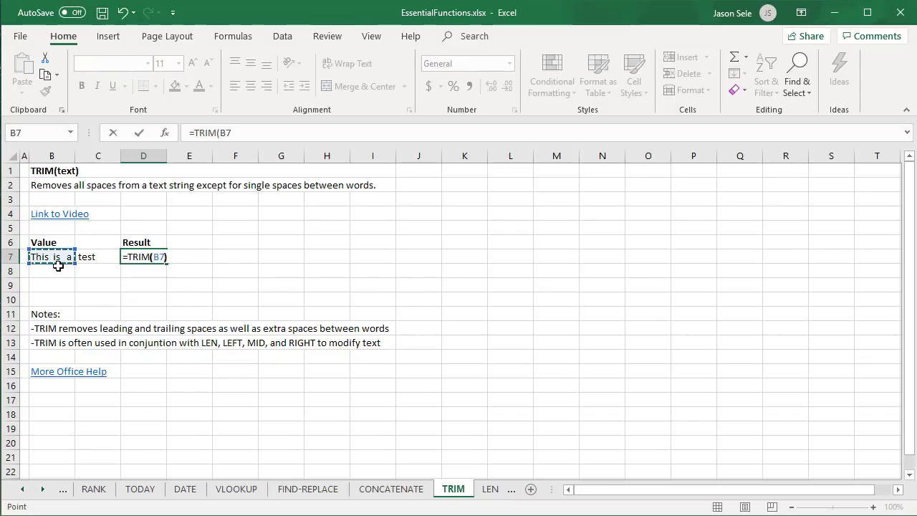
key(Return)
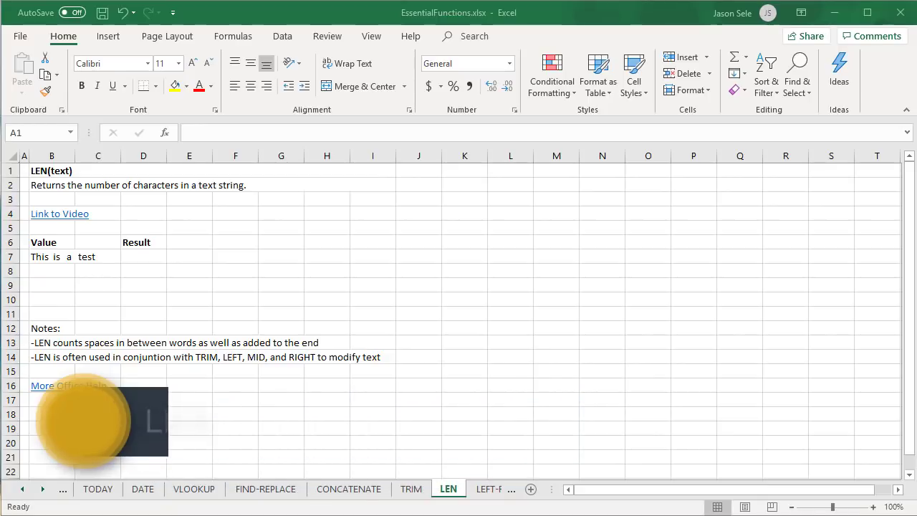
On the LEN sheet, count the characters of the B7 text by entering =LEN(B7) in D7
click(146, 256)
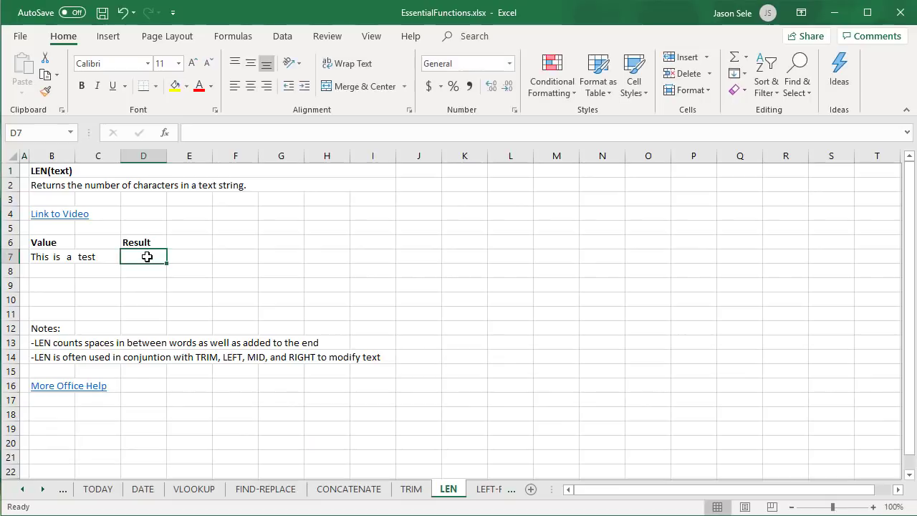
text(=LEN()
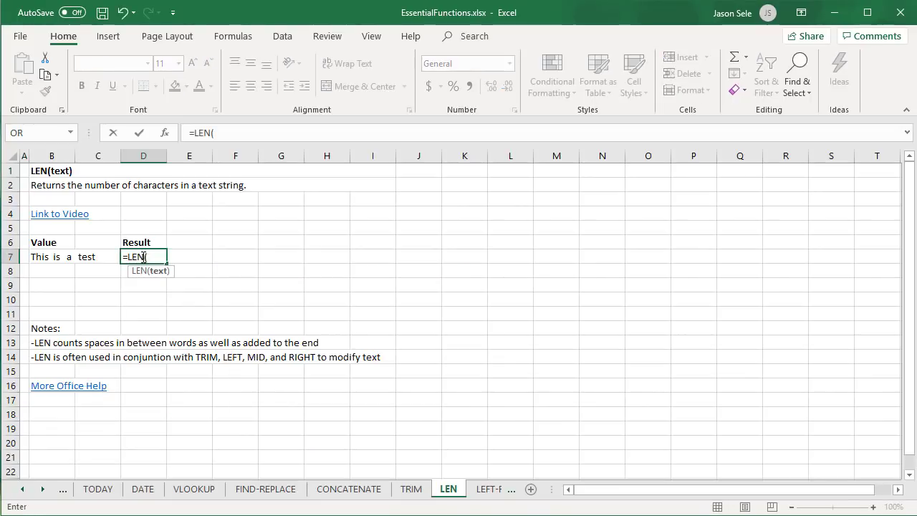
click(46, 261)
key(Return)
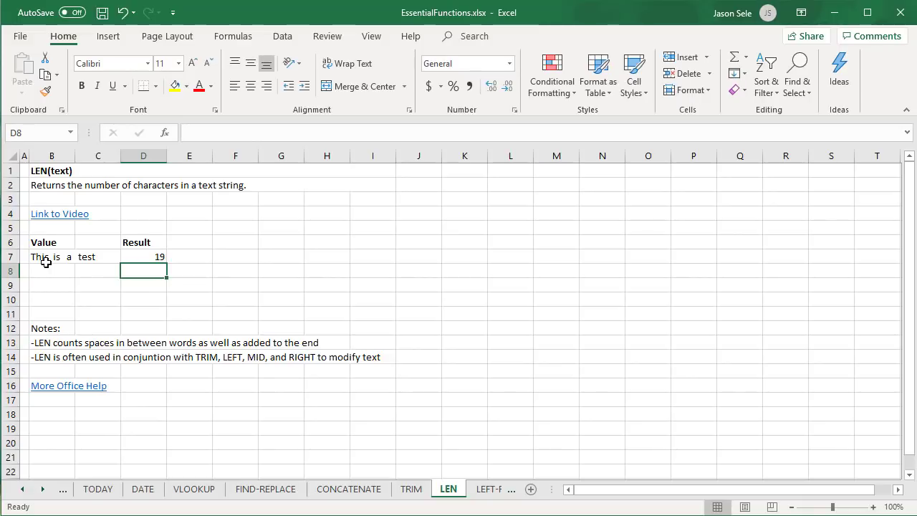
Count the characters of the B7 text without its extra spaces by entering =LEN(TRIM(B7)) in D8
text(=LE)
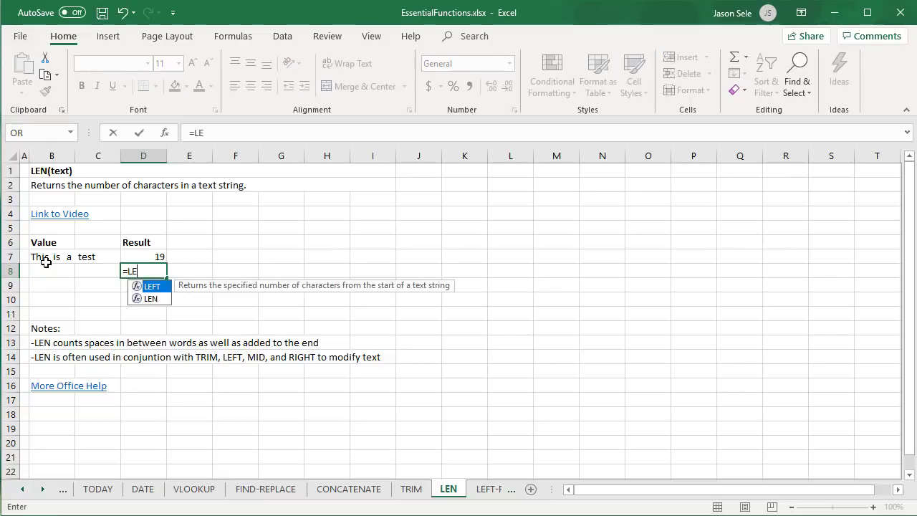
text(N(TRIM()
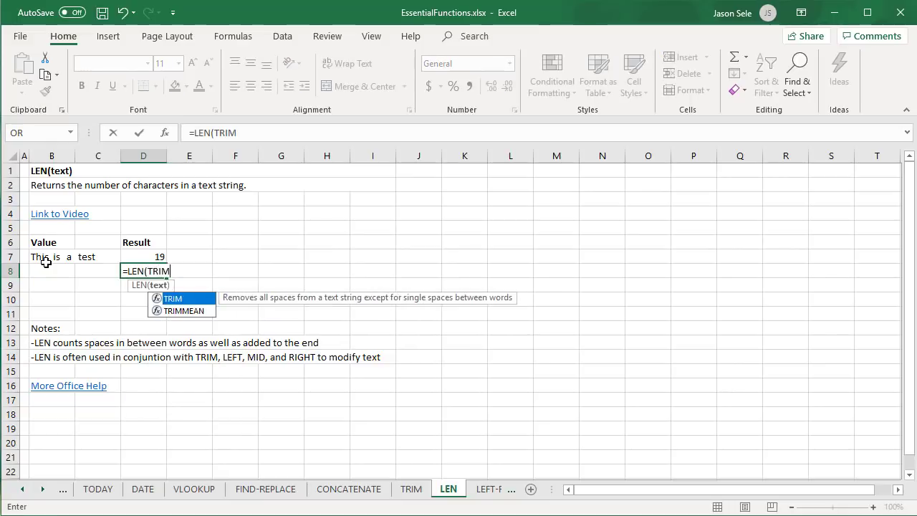
click(45, 262)
text())
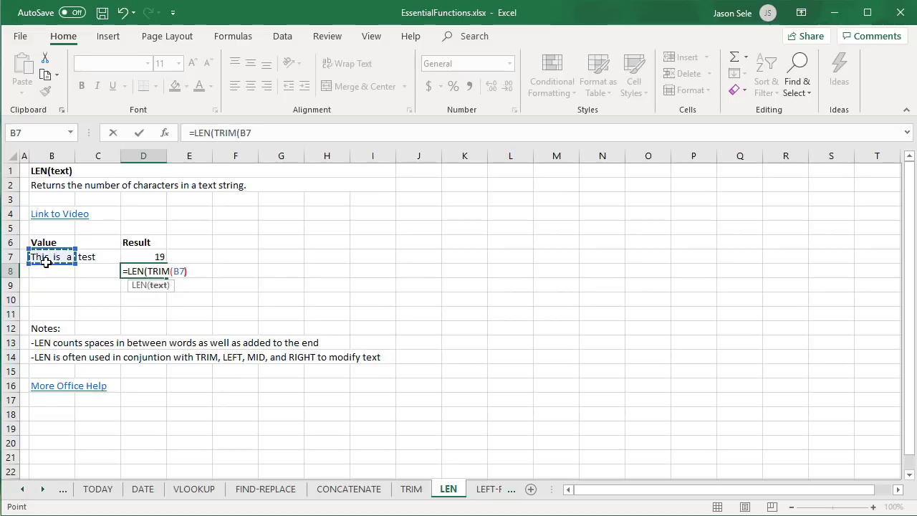
key(Return)
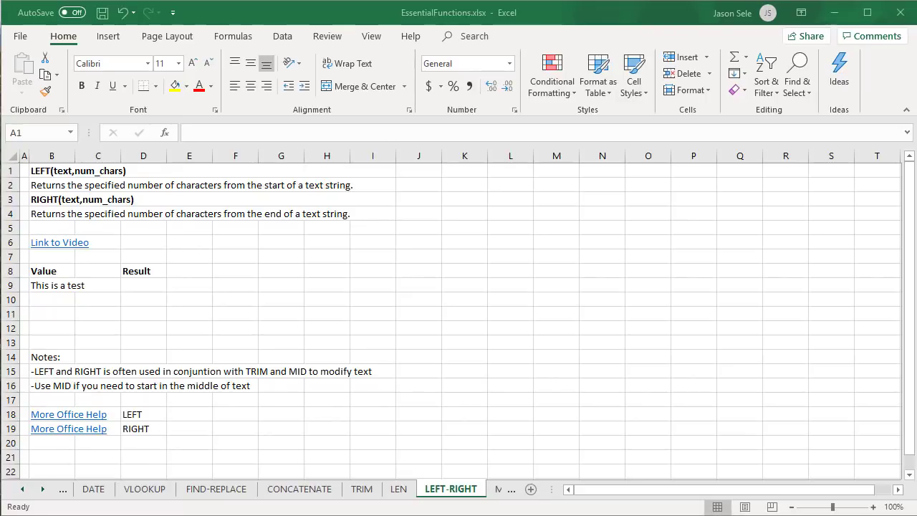
On the LEFT-RIGHT sheet, extract the first four characters of the B9 text by entering =LEFT(B9,4) in D9
click(149, 284)
text(=LEFT()
click(45, 285)
text(,)
text())
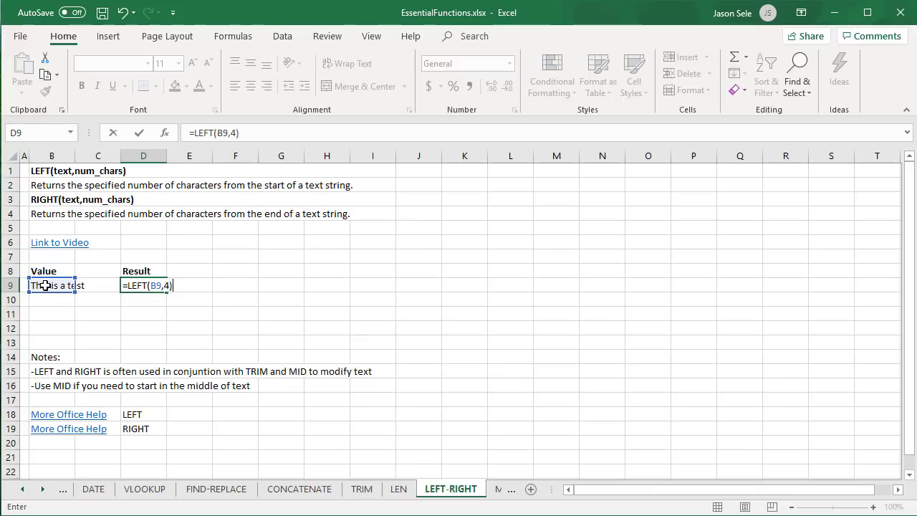
key(Return)
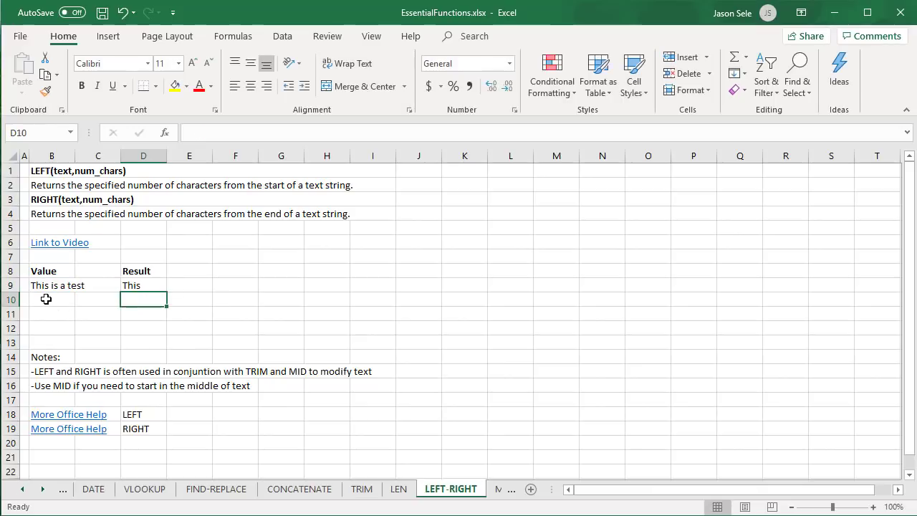
Extract the last four characters of the B9 text by entering =RIGHT(B9,4) in D10
text(=)
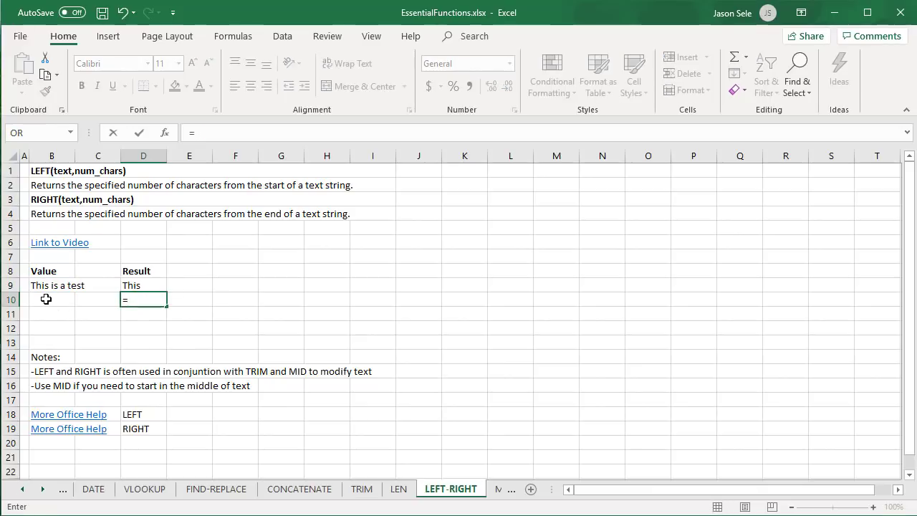
text(RIGHT()
click(46, 286)
text(,4))
key(Return)
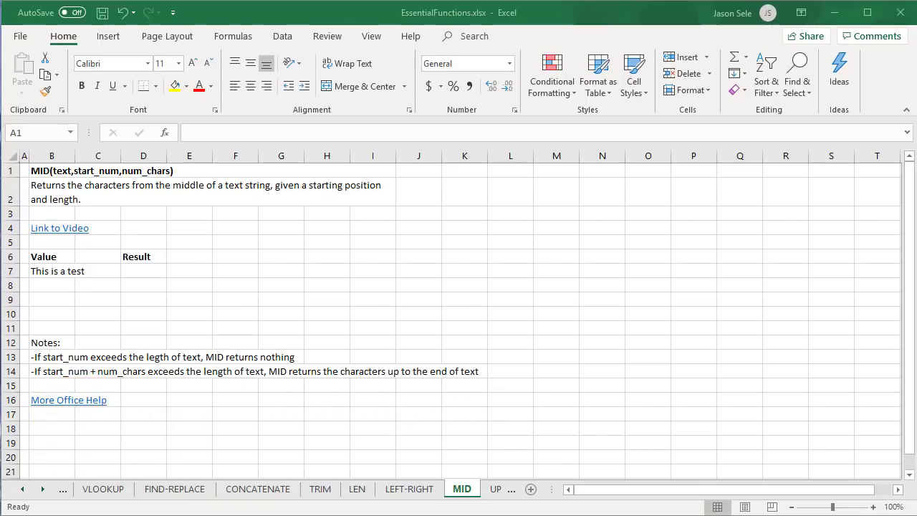
On the MID sheet, extract two characters starting at position 6 of the B7 text by entering =MID(B7,6,2) in D7
click(128, 267)
text(=MID()
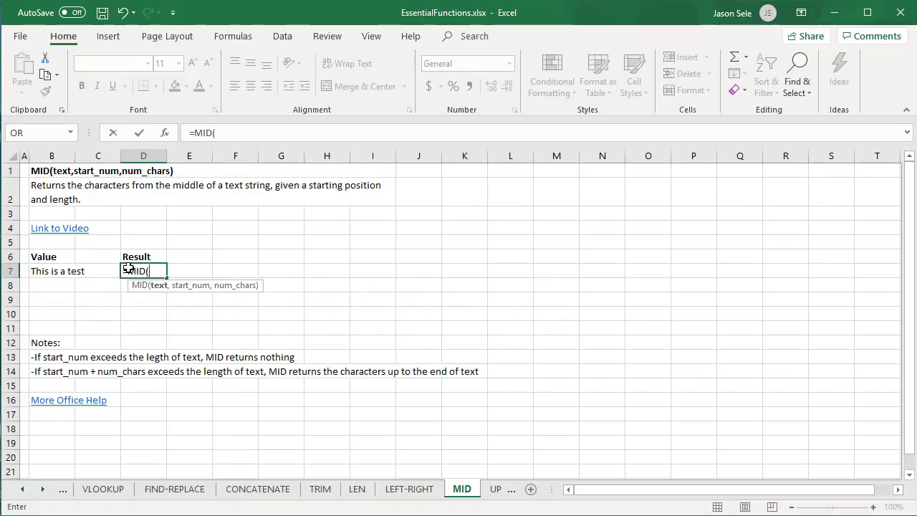
click(37, 269)
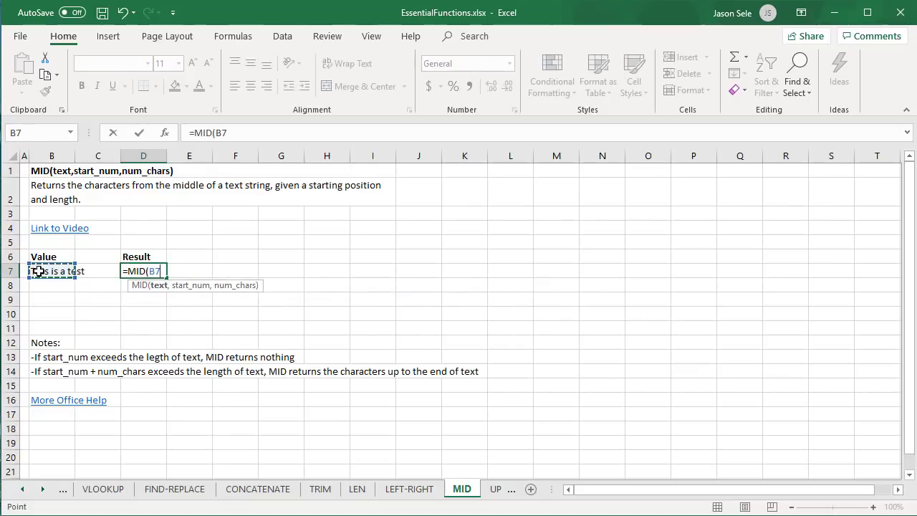
text(,6)
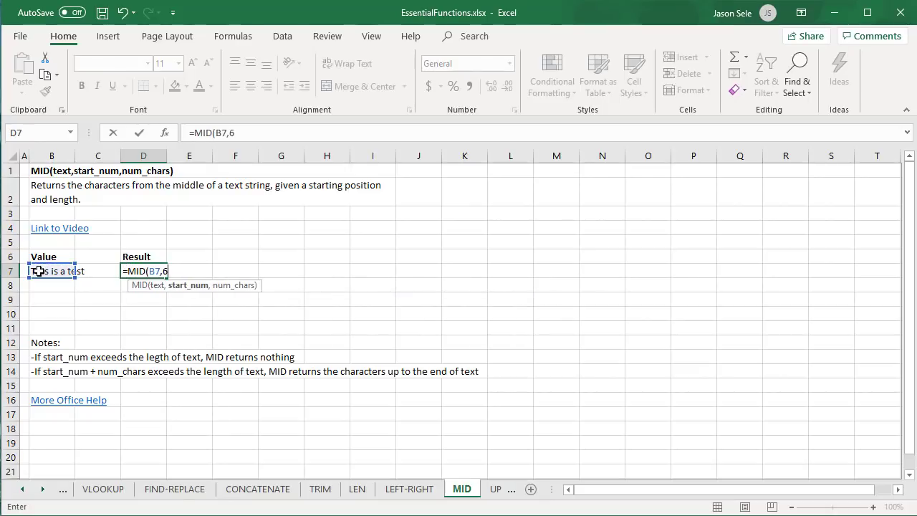
text(,2))
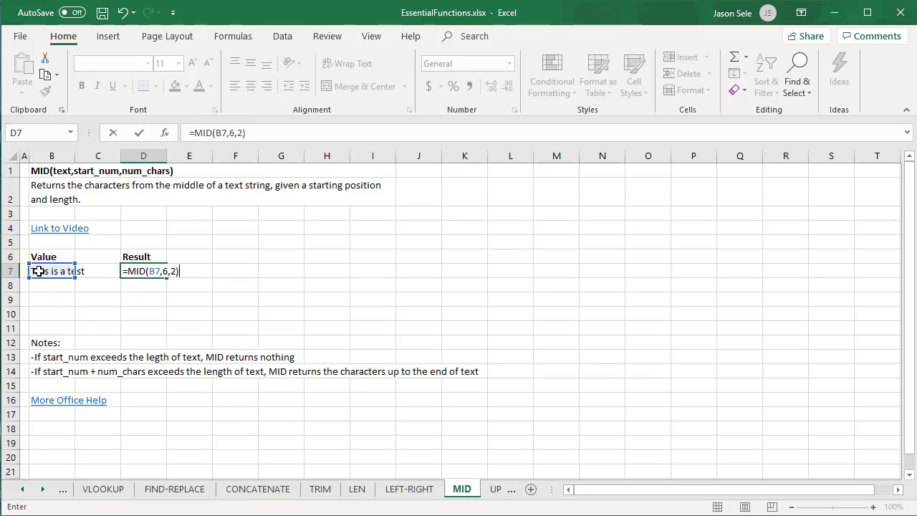
key(Return)
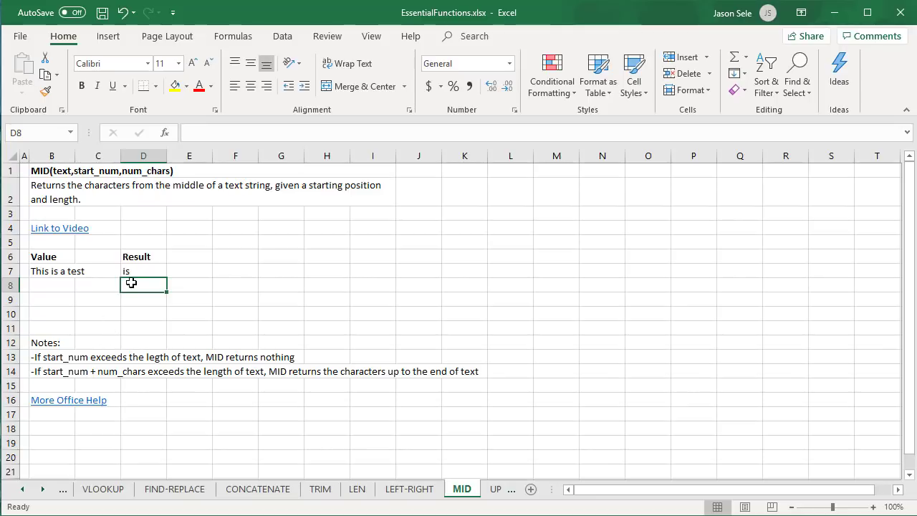
Demonstrate a start position beyond the length of the B7 text by entering =MID(B7,25,3) in D8
text(=MID()
click(57, 270)
text(,25)
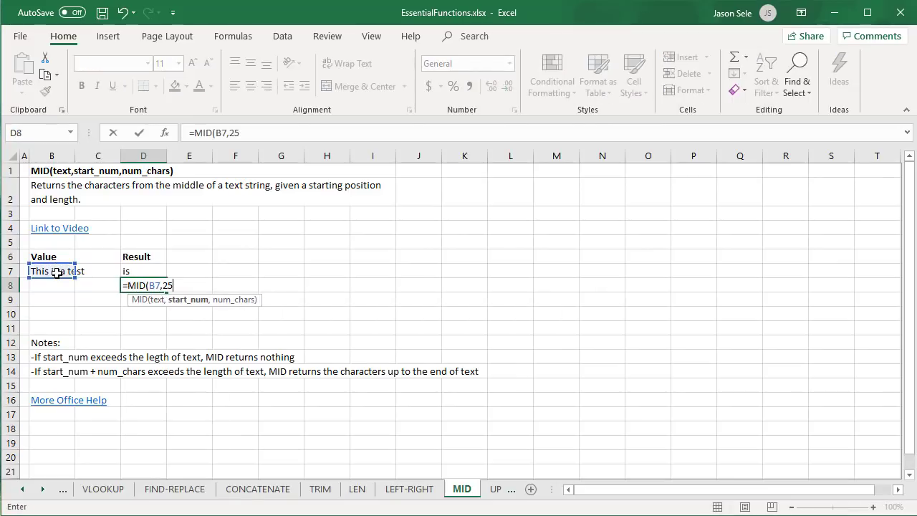
text(,3))
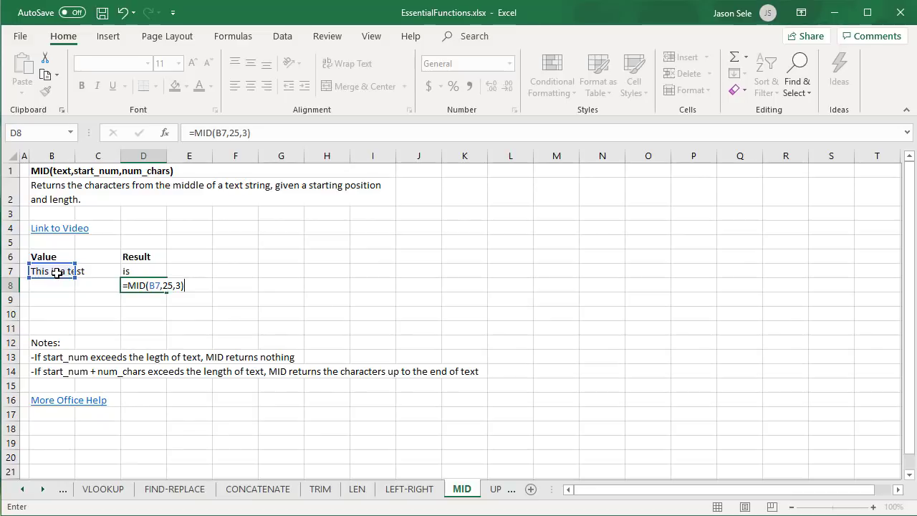
key(Return)
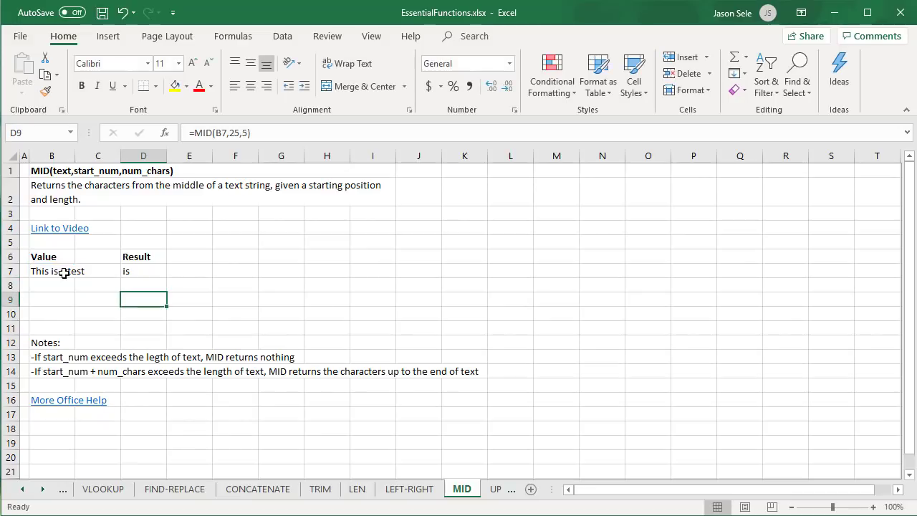
Extract everything from position 6 to the end of the B7 text by entering =MID(B7,6,25) in D9
text(=)
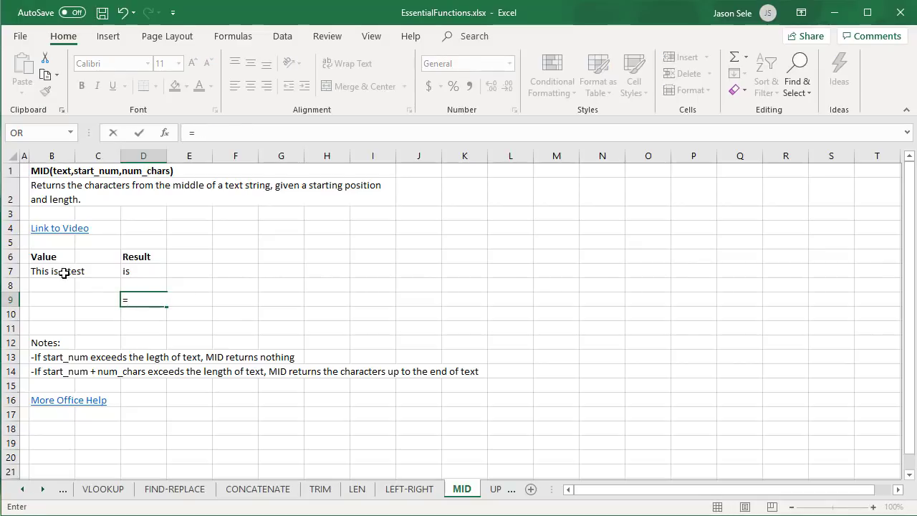
text(MID()
click(64, 273)
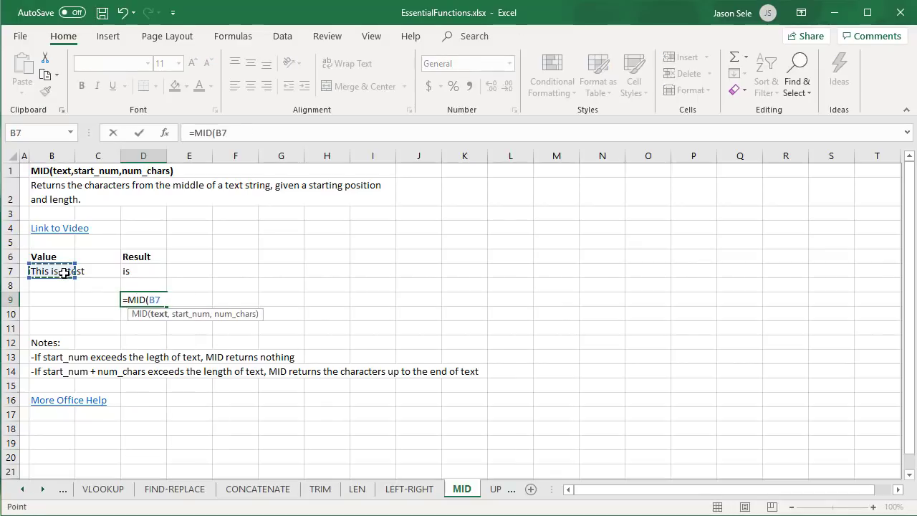
text(,6,25)
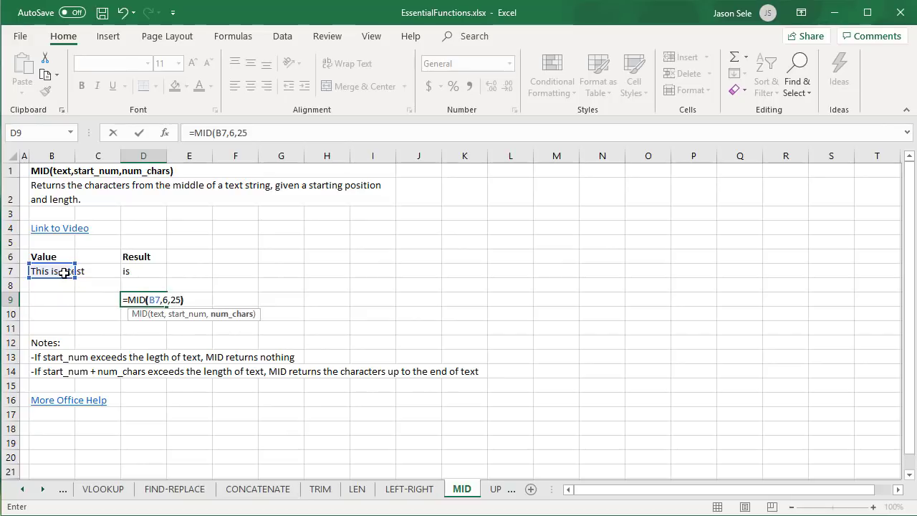
text())
key(Return)
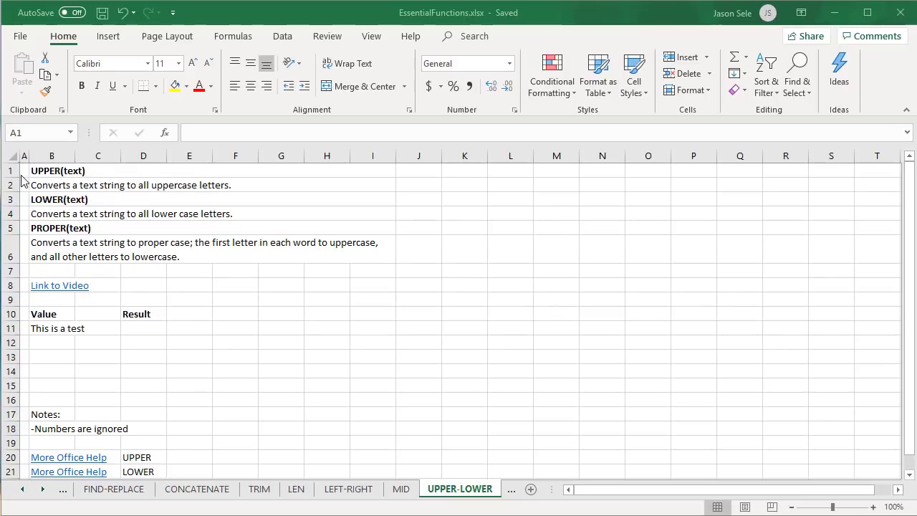
On the UPPER-LOWER sheet, convert the B11 text to uppercase by entering =UPPER(B11) in D11
click(143, 329)
text(=)
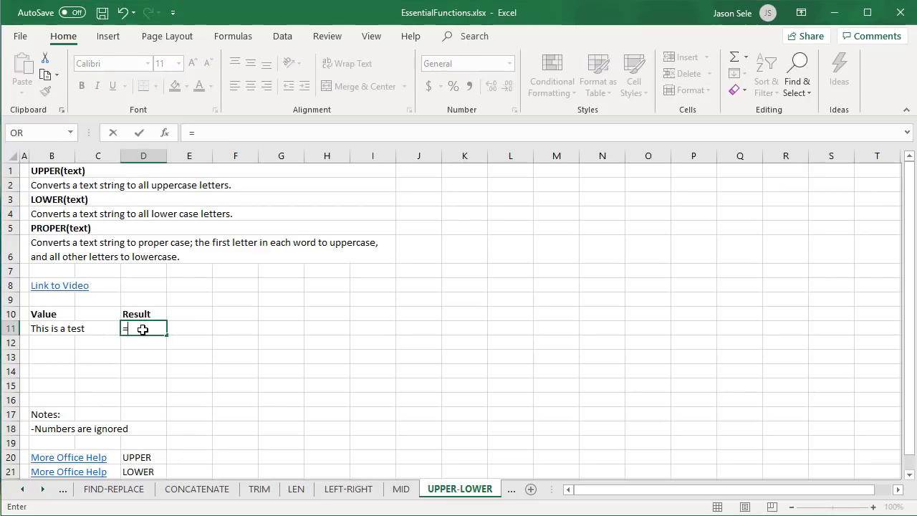
text(UPPER()
click(51, 330)
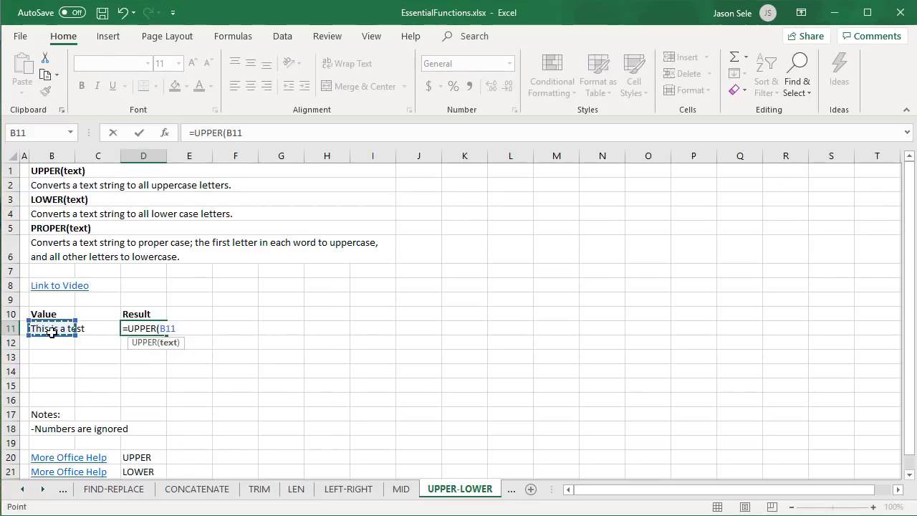
text())
key(Return)
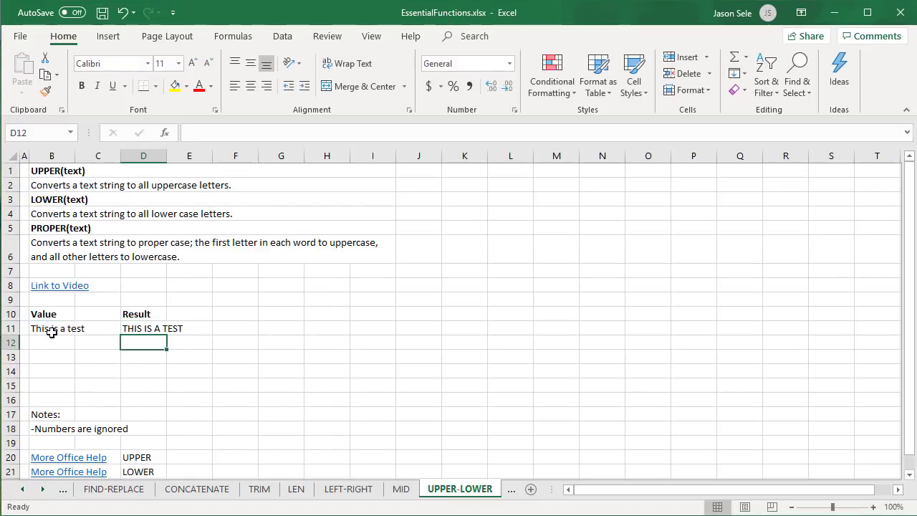
Convert the B11 text to lowercase by entering =LOWER(B11) in D12
text(=LOWER()
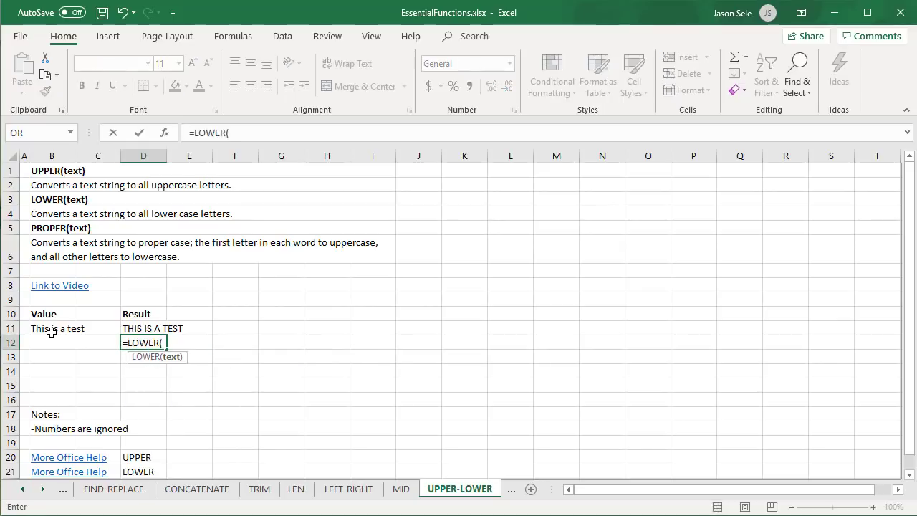
click(54, 331)
text())
key(Return)
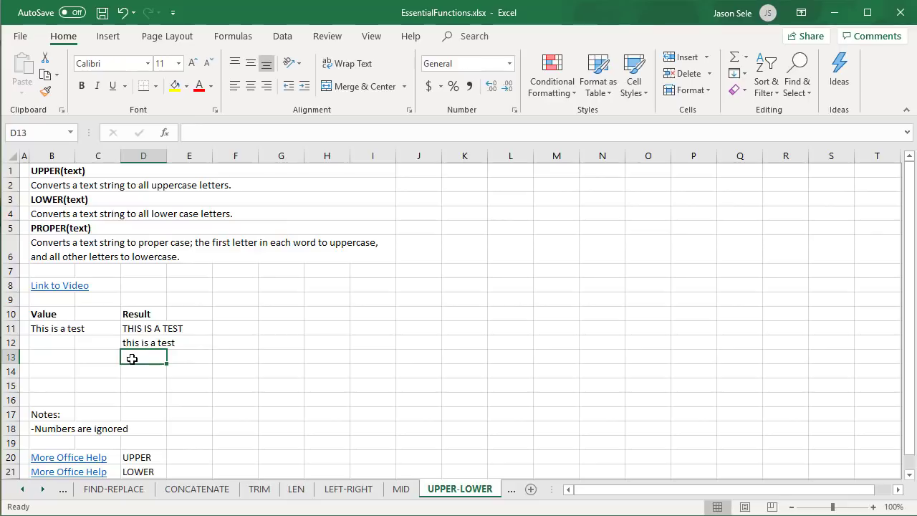
Convert the B11 text to proper case by entering =PROPER(B11) in D13
text(=PROPER()
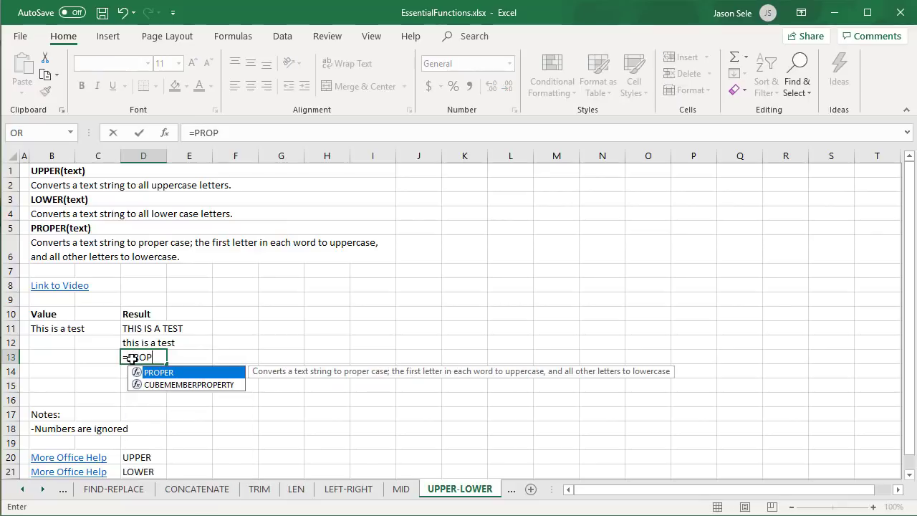
click(46, 328)
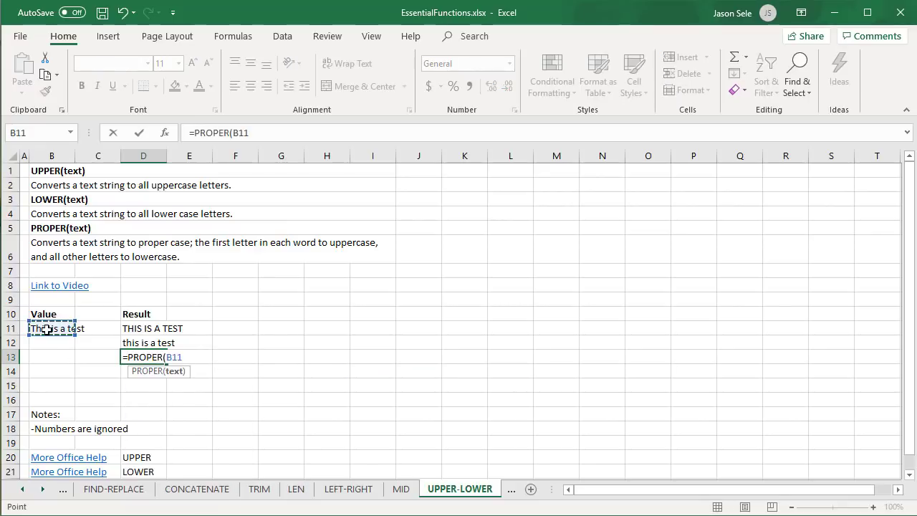
key(Return)
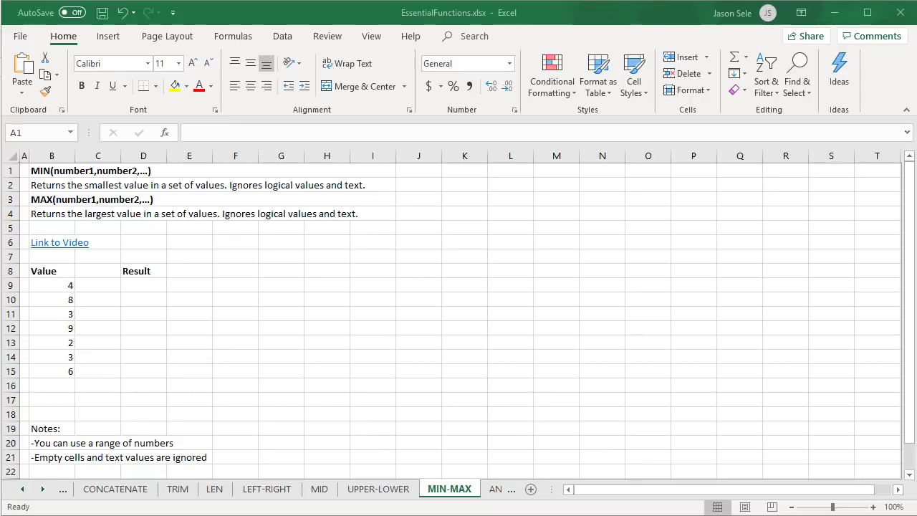
On the MIN-MAX sheet, find the smallest of the first three values by entering =MIN(B9,B10,B11) in D9
click(153, 286)
text(=MIN()
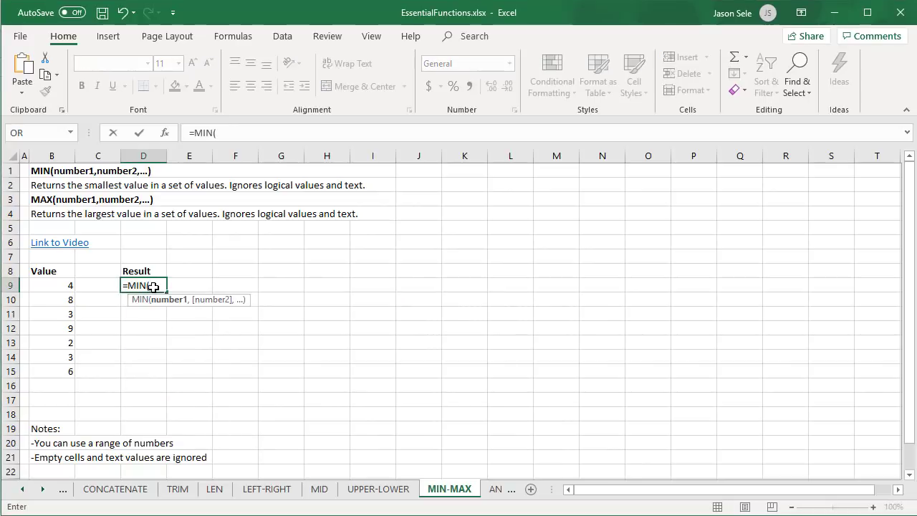
click(56, 285)
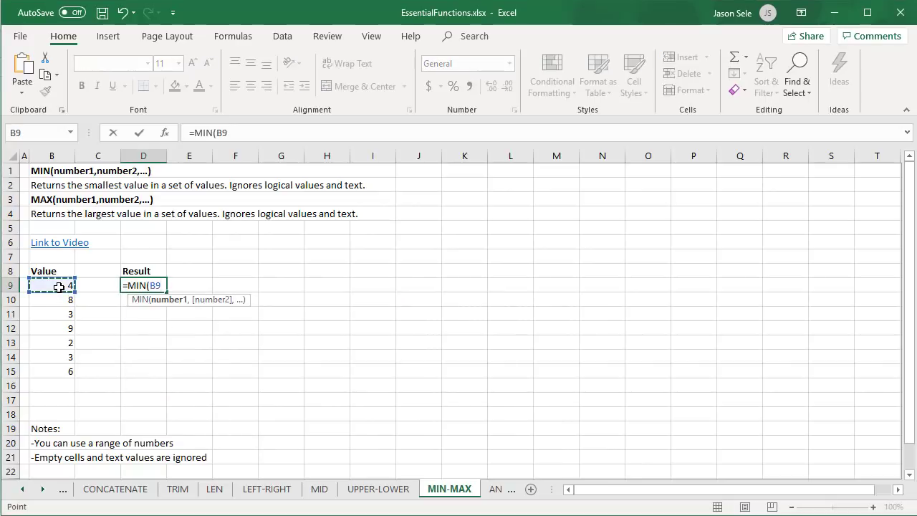
text(,)
click(53, 299)
text(,)
click(55, 314)
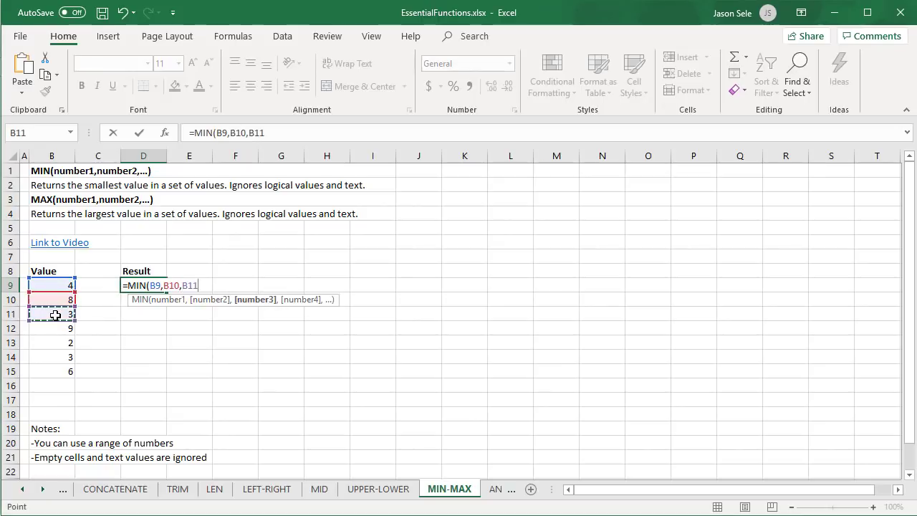
key(Return)
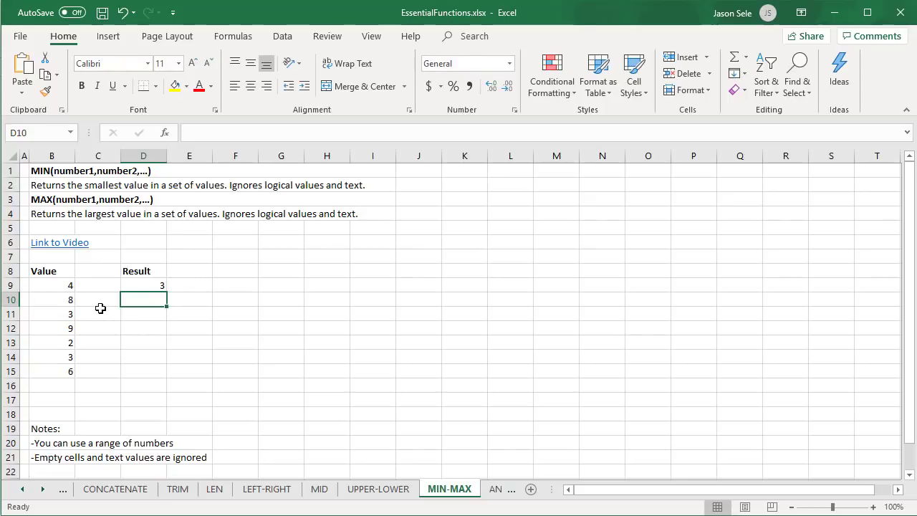
Find the smallest number in the whole value list by entering =MIN(B9:B15) in D10
text(=MIN()
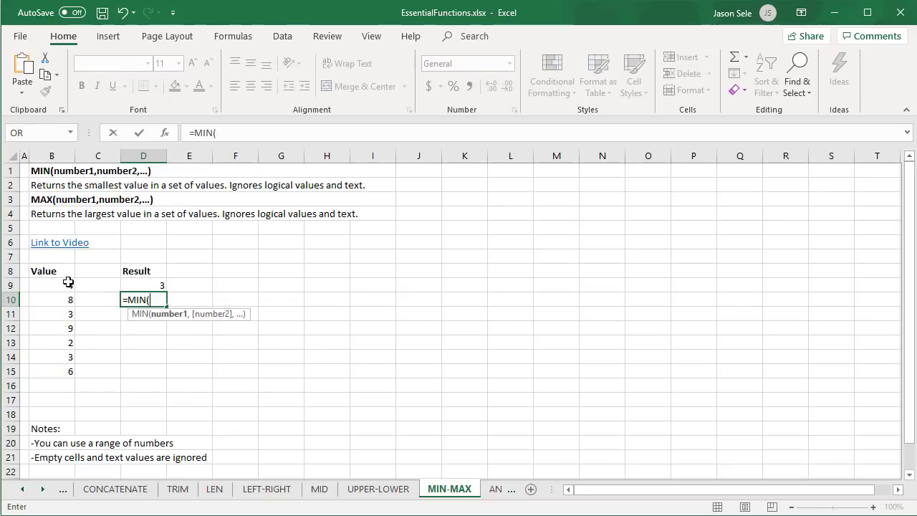
drag(68, 283, 68, 370)
text())
key(Return)
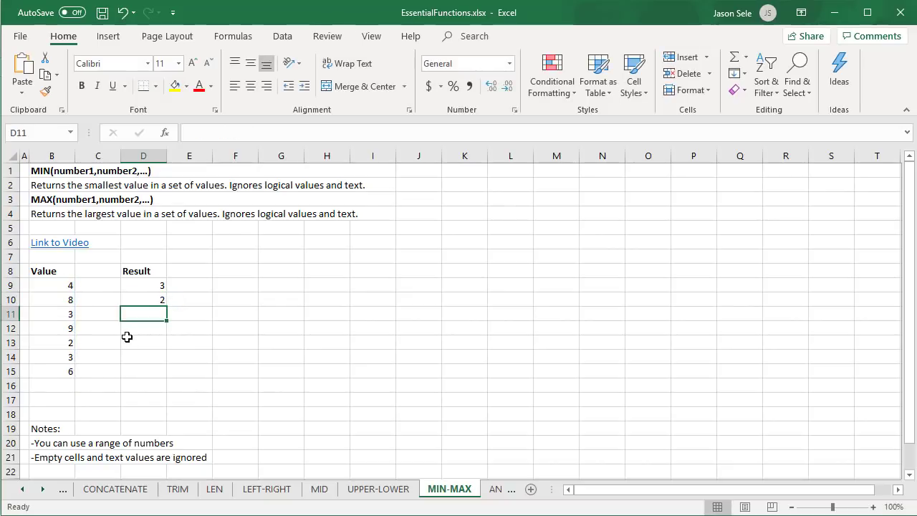
Find the minimum of the value range combined with a typed number by entering =MIN(B9:B15,8) in D11
text(=MIN()
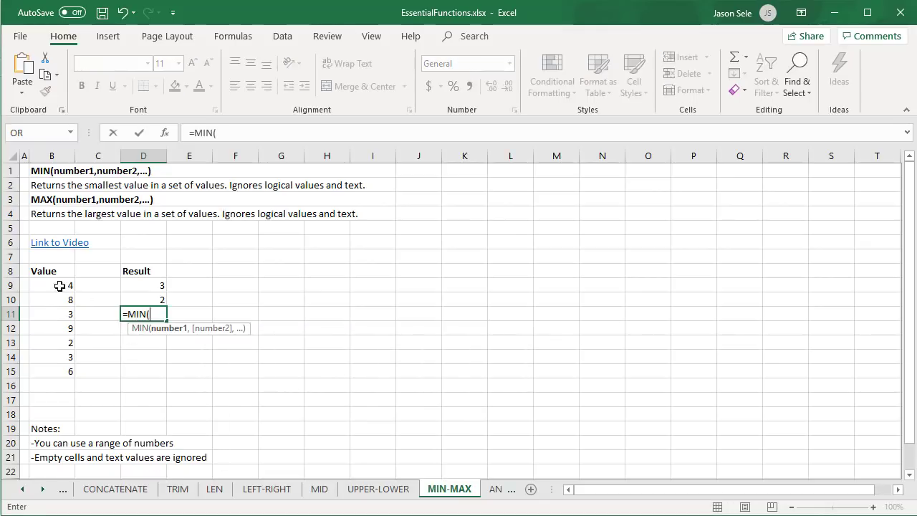
drag(61, 285, 61, 369)
text(,8))
key(Return)
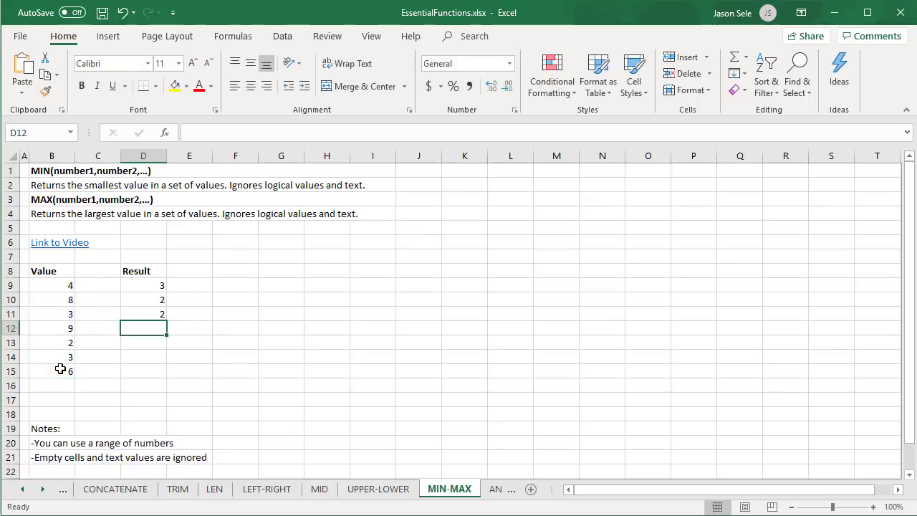
Find the largest of the first three values by entering =MAX(B9,B10,B11) in D12
text(=)
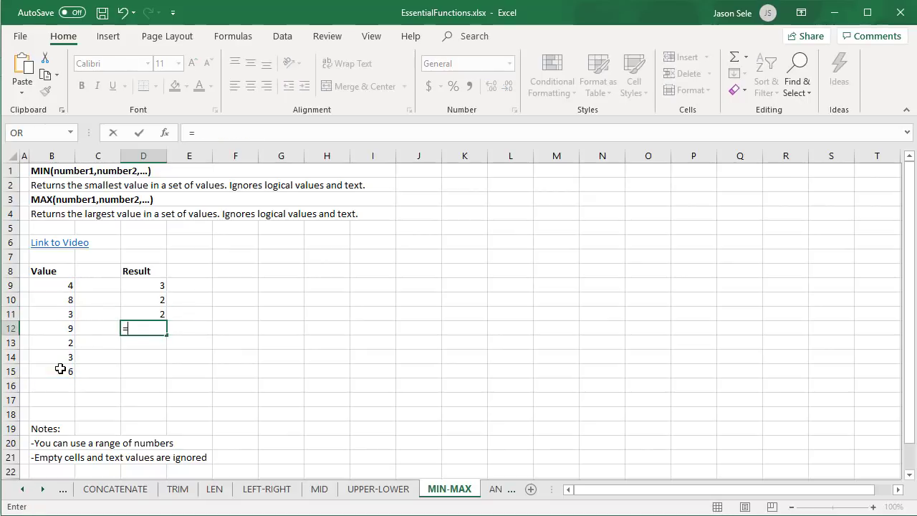
text(MAX()
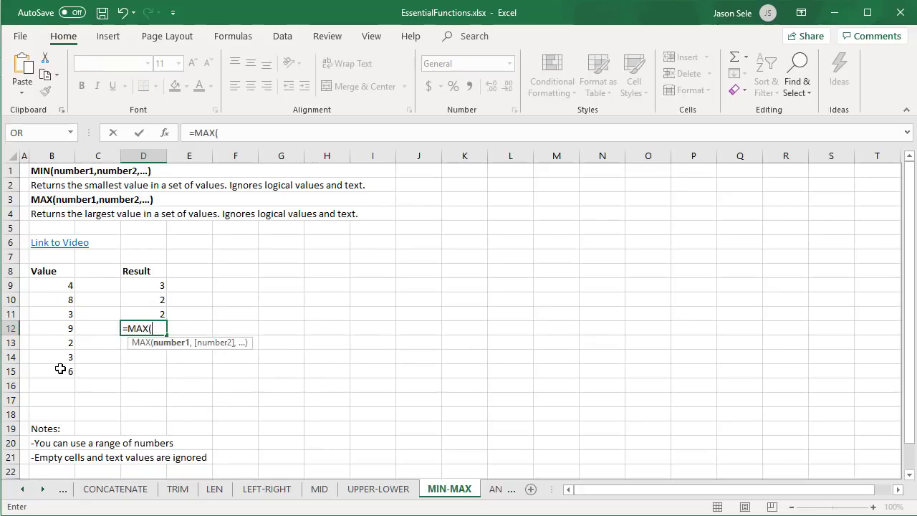
click(62, 286)
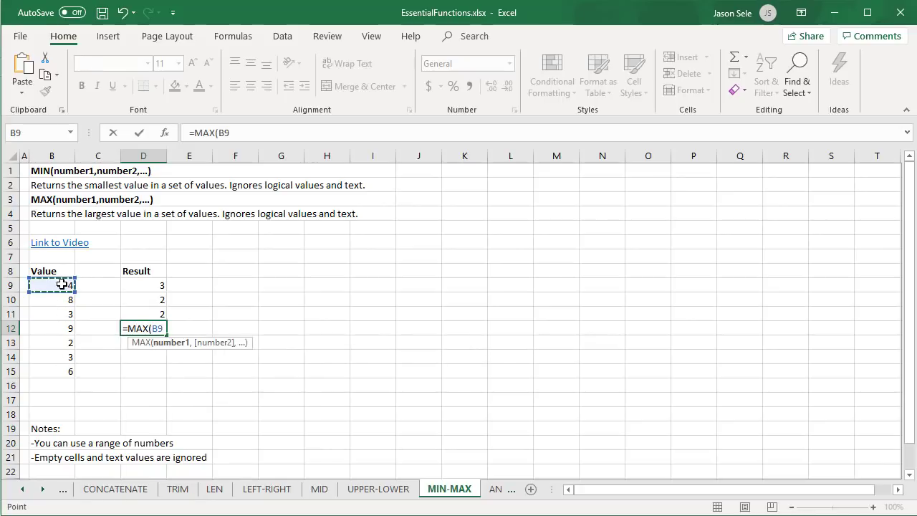
text(,)
click(62, 299)
text(,)
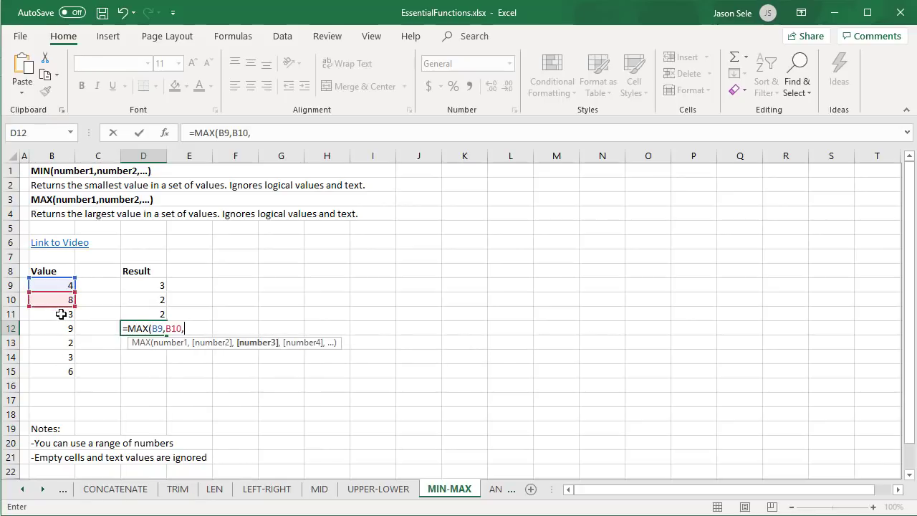
click(62, 314)
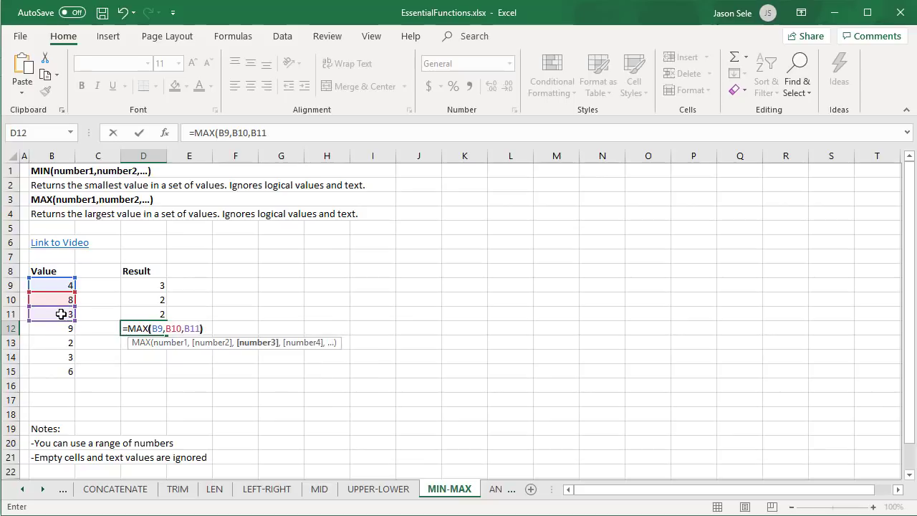
key(Return)
Find the largest number in the whole value list by entering =MAX(B9:B15) in D13
text(=MAX()
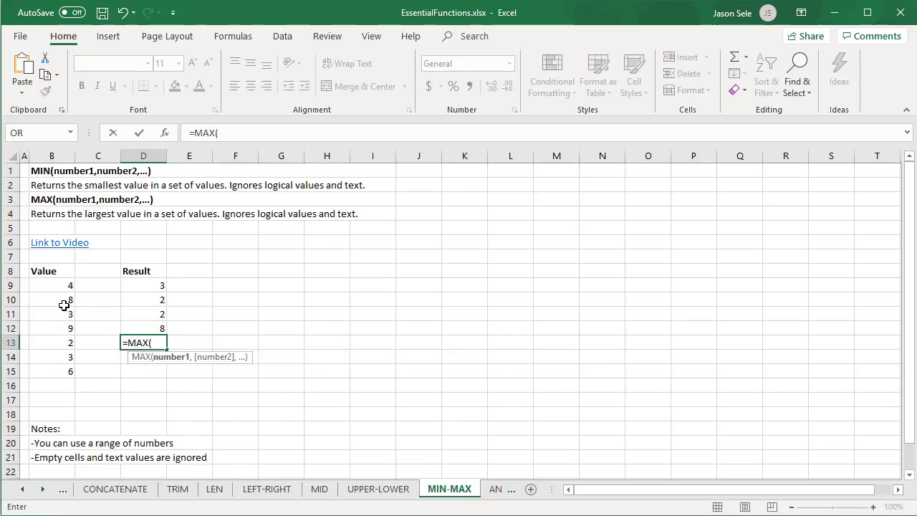
drag(67, 285, 70, 345)
text())
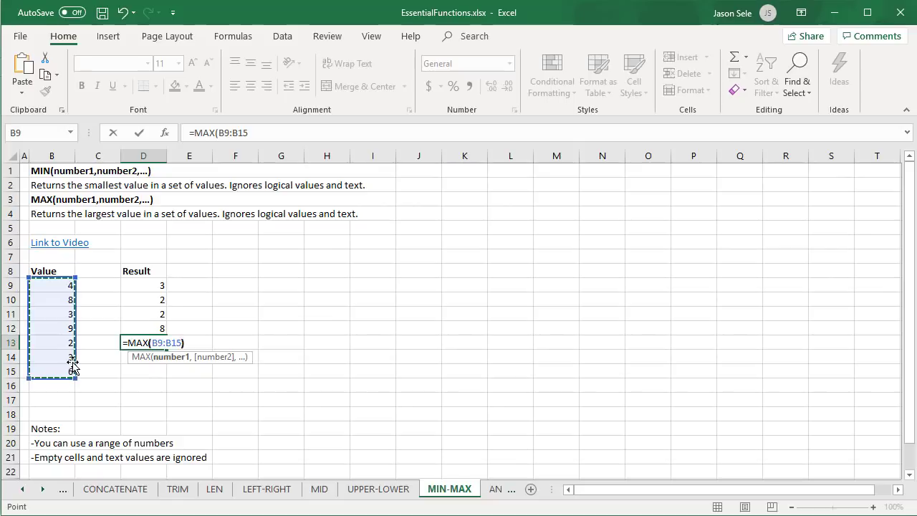
key(Return)
Find the maximum of the value range combined with a typed number by entering =MAX(B9:B15,8) in D14
text(=MAX()
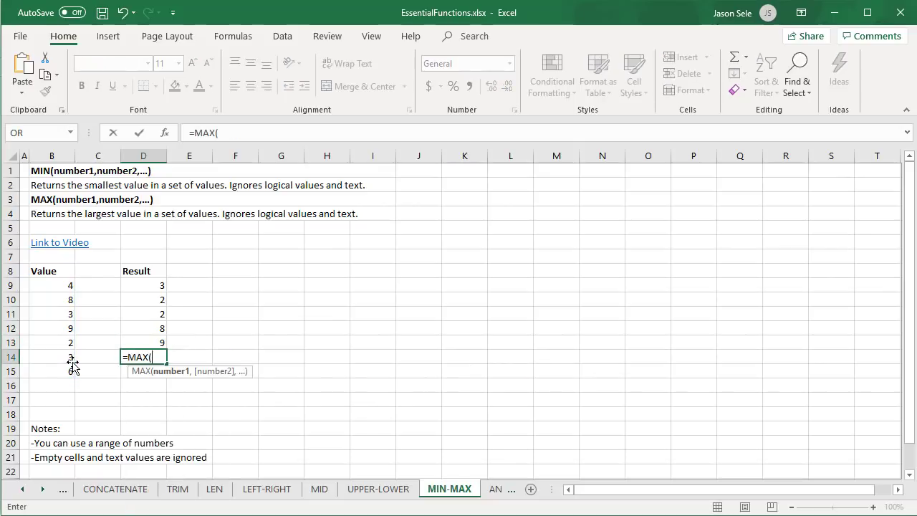
drag(66, 285, 60, 369)
text(,)
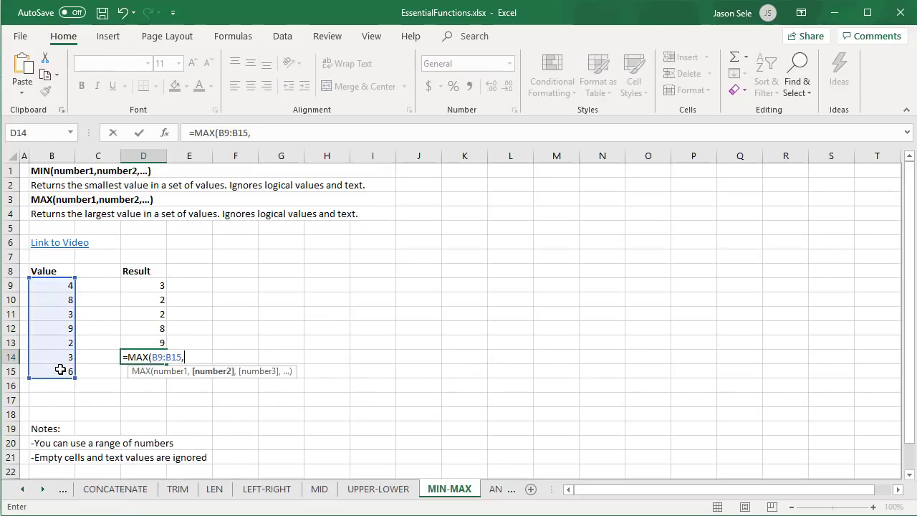
text(8))
key(Return)
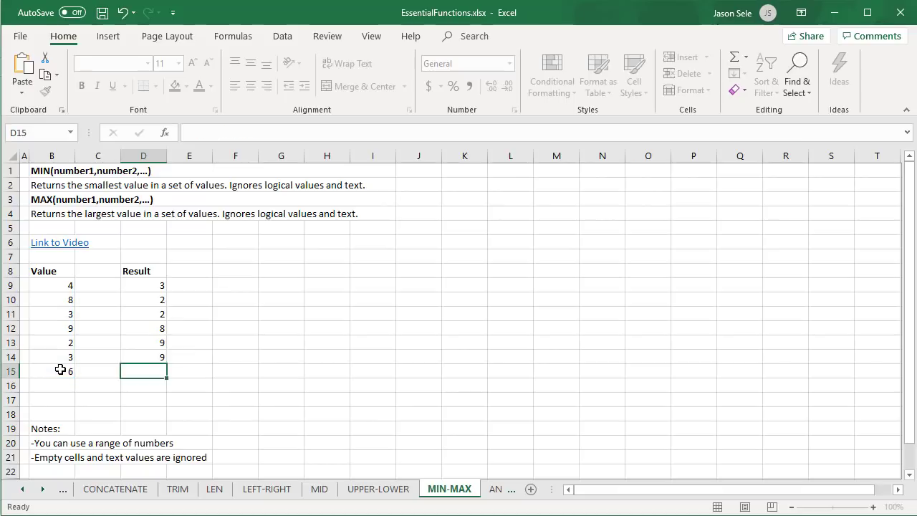
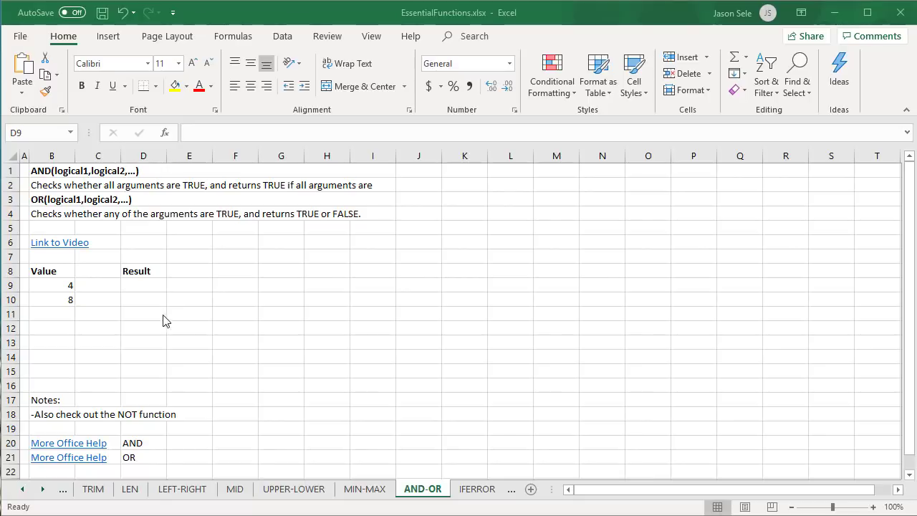
On the AND-OR sheet, test whether both values exceed 2 by entering =AND(B9>2,B10>2) in D9
click(140, 284)
text(=AND()
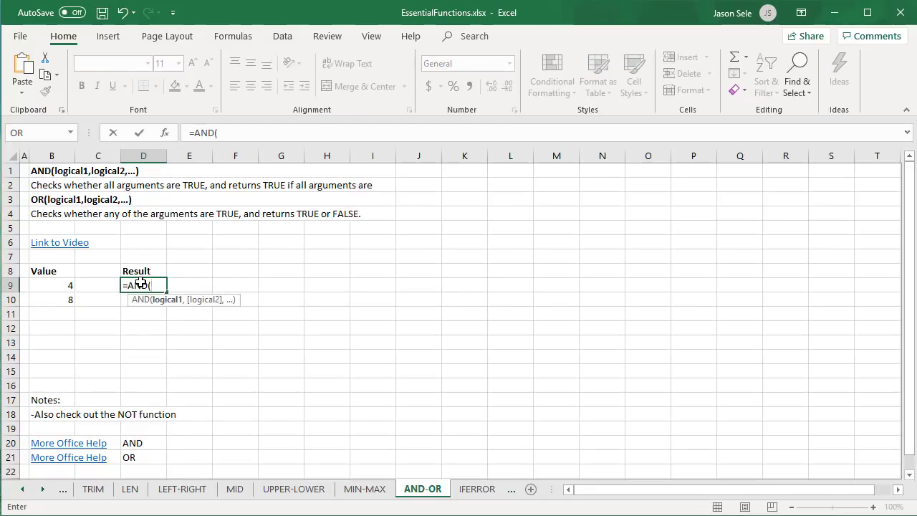
click(42, 286)
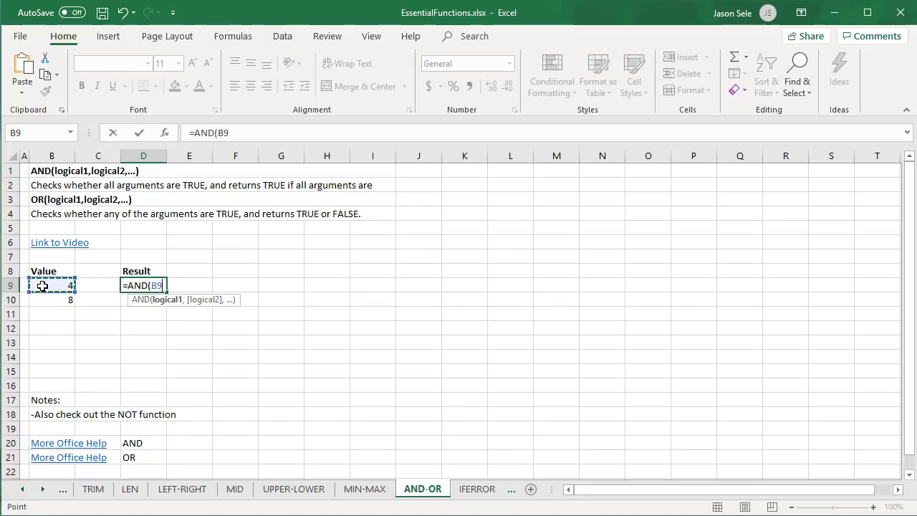
text(>2,)
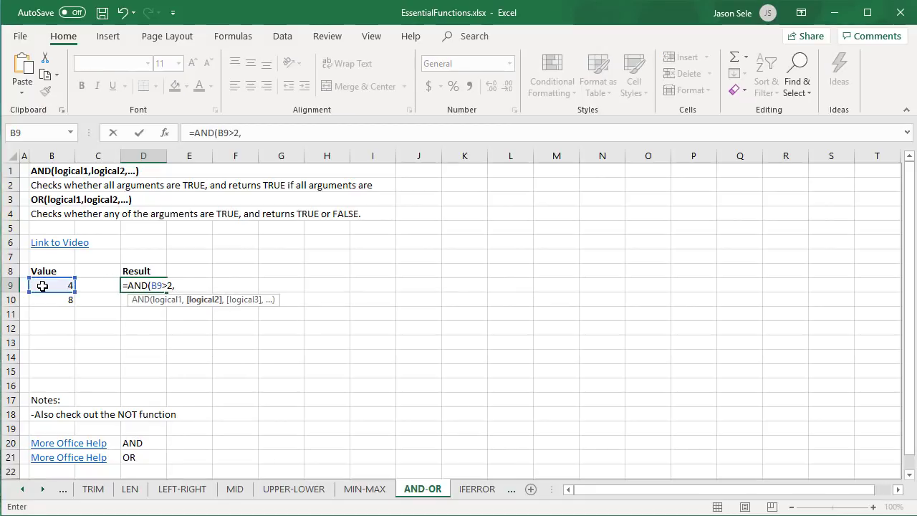
click(53, 300)
text(>2))
key(Return)
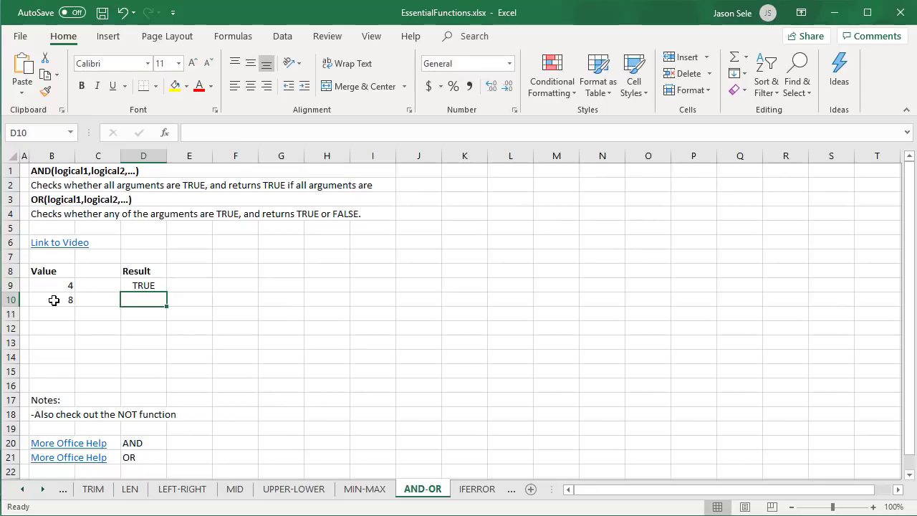
Test three conditions on the two values together by entering =AND(B9=2,B9<=10,B10=7) in D10
text(=)
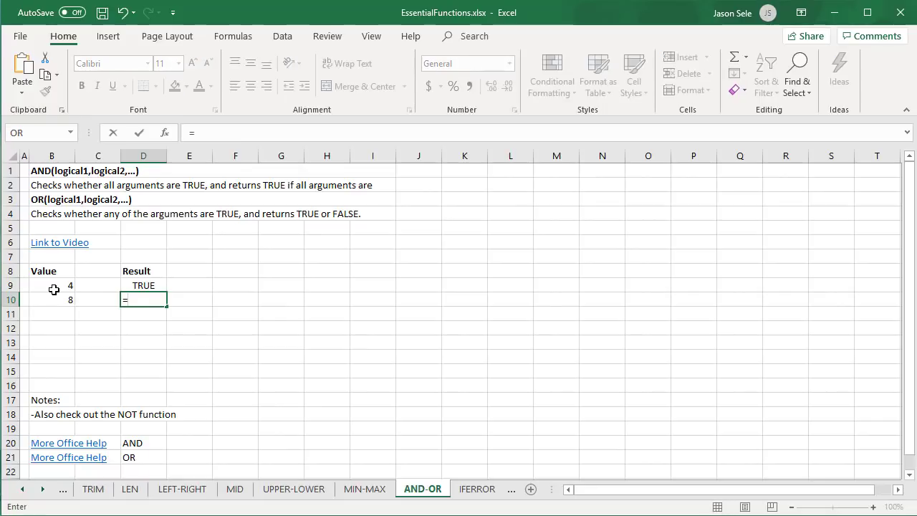
text(AND()
click(53, 288)
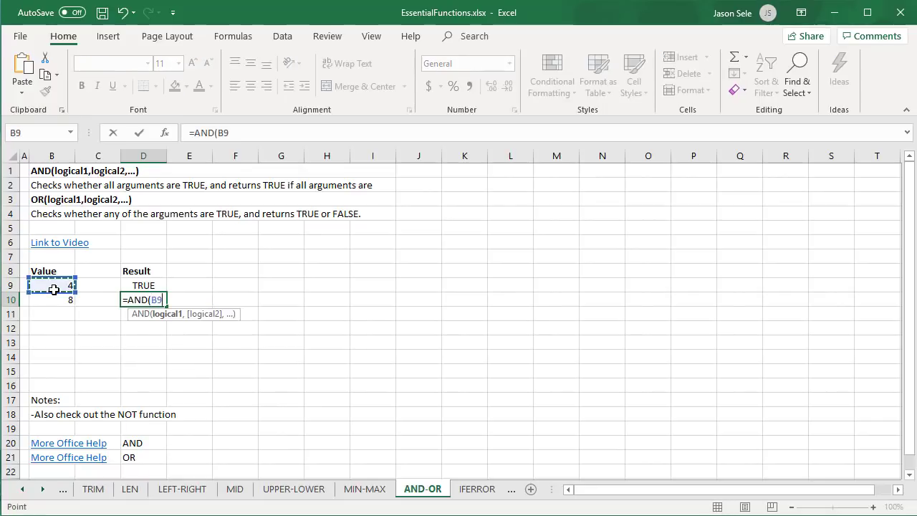
text(=2,)
click(53, 287)
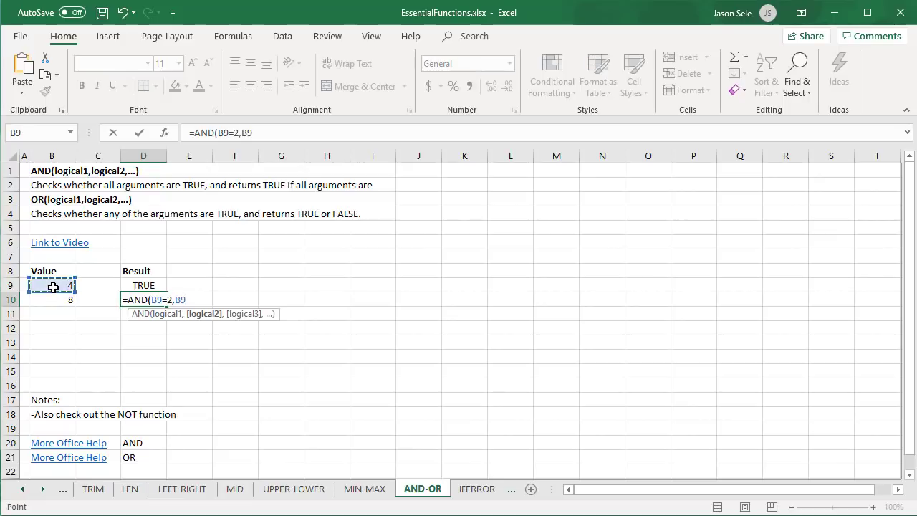
text(<=10,)
click(57, 300)
text(=7))
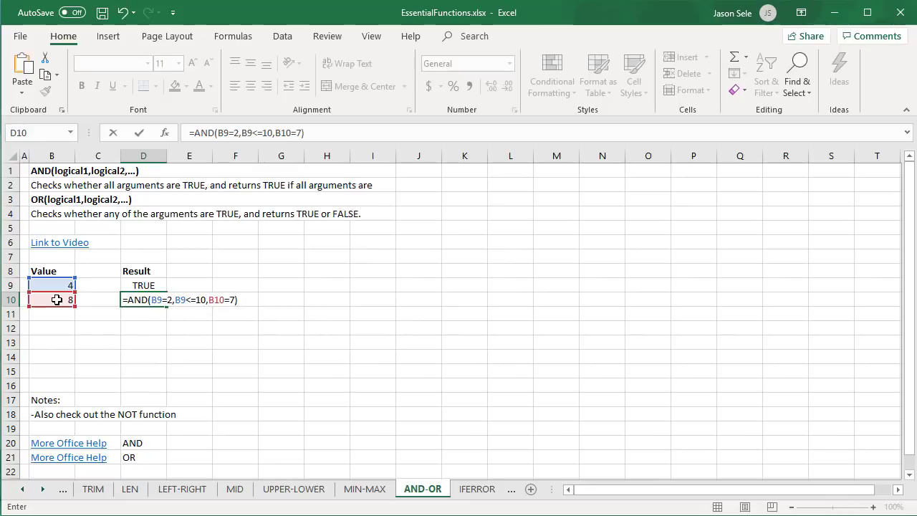
key(Return)
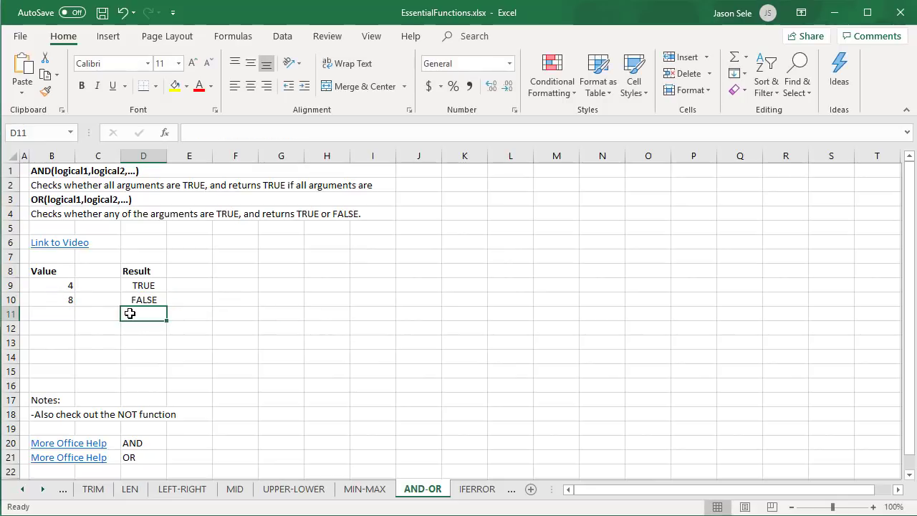
Test whether the product of the two values equals 32 by entering =AND(B9*B10=32) in D11
text(=AND()
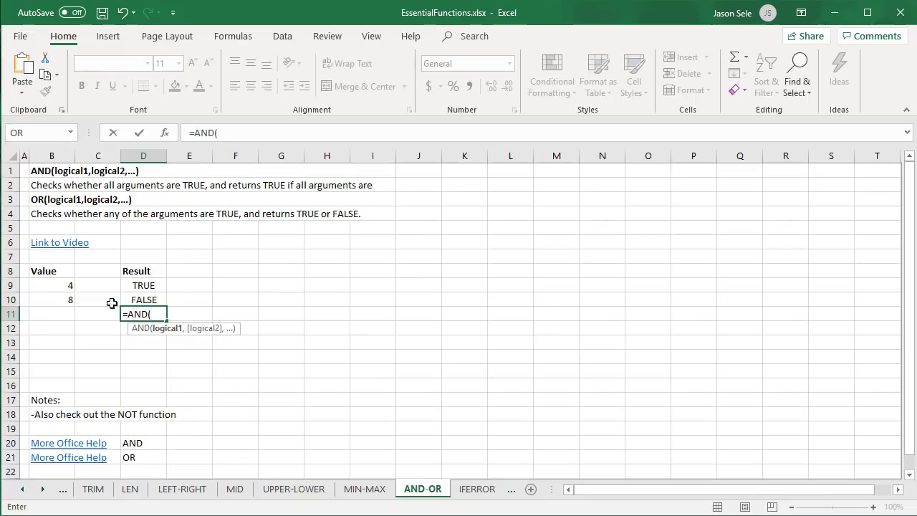
click(61, 285)
text(*)
click(54, 298)
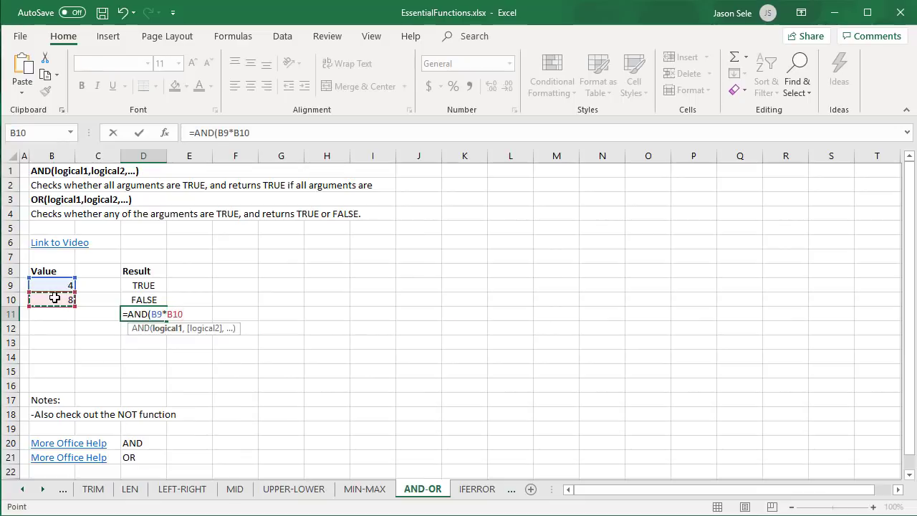
text(=32))
key(Return)
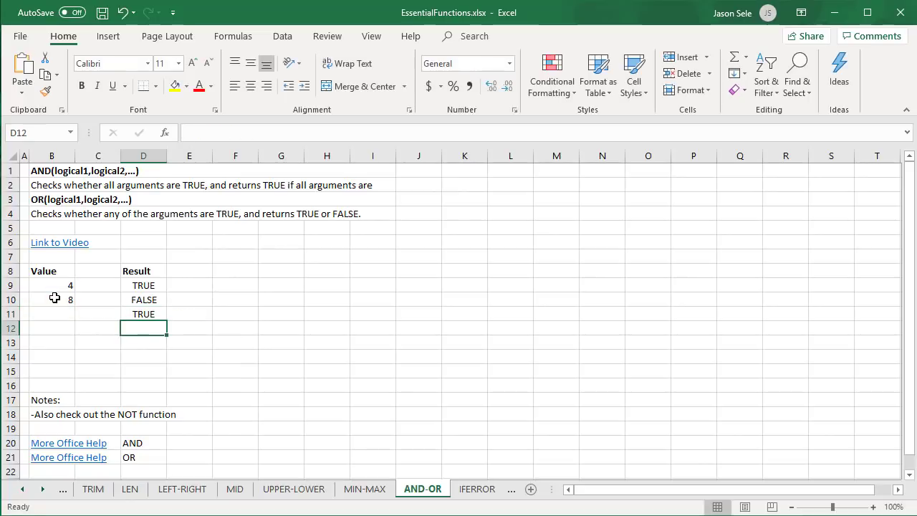
Test whether either value meets its condition by entering =OR(B9=4,B10=7) in D12
text(=OR()
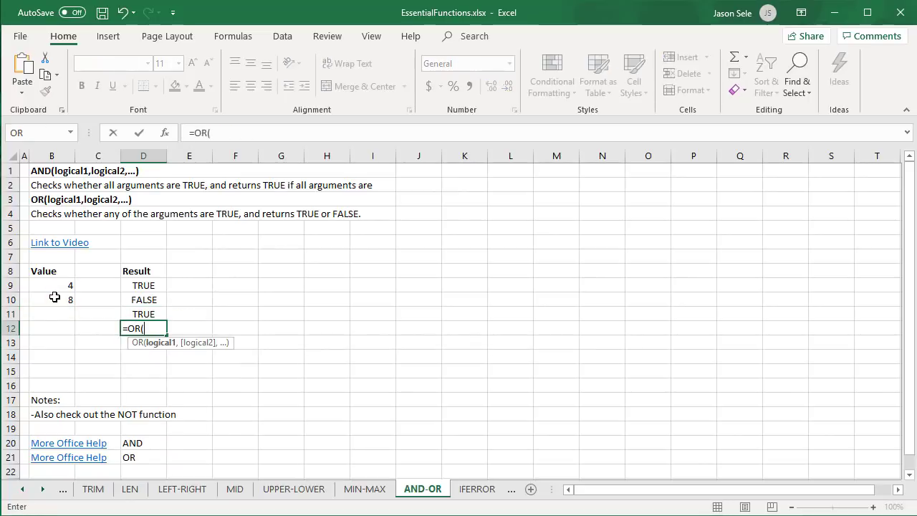
click(55, 287)
text(=4,)
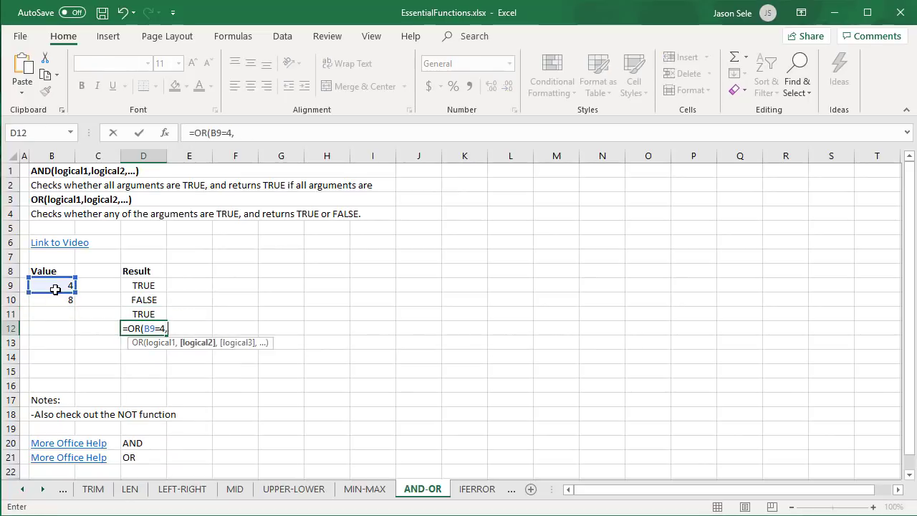
click(56, 300)
text(=7))
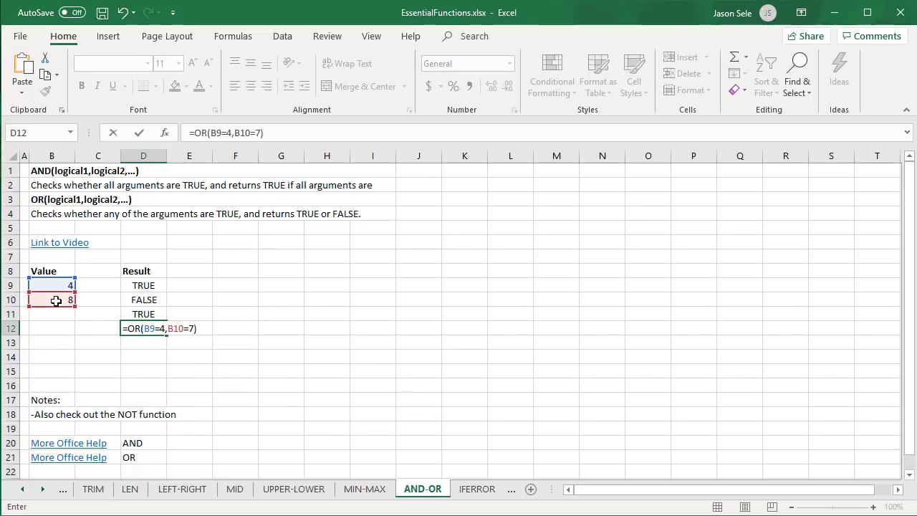
key(Return)
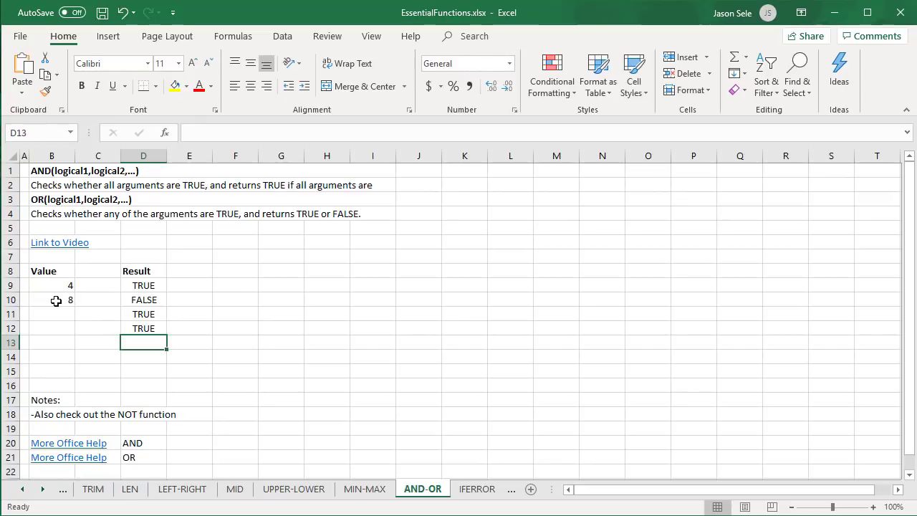
Nest an OR test inside an AND test by entering =AND(B9=4,OR(B10>5,B9>5)) in D13
text(=)
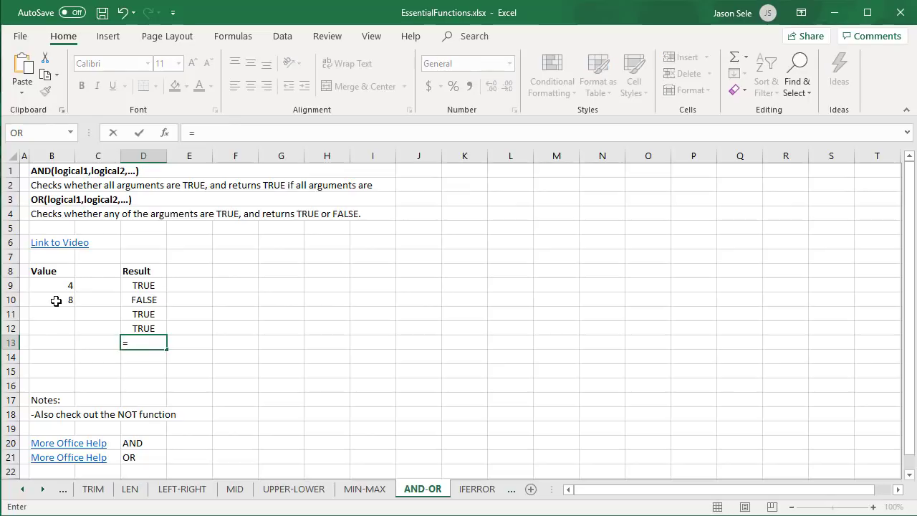
text(AND()
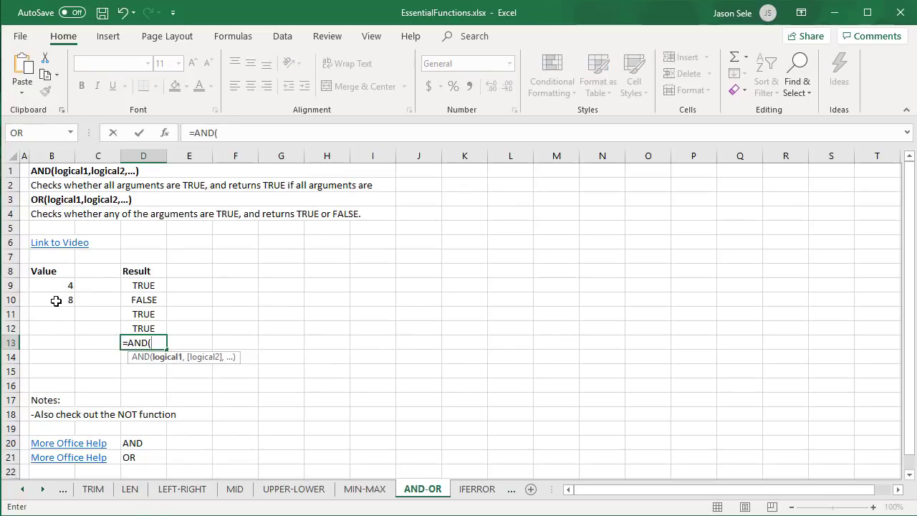
click(55, 285)
text(=4,OR()
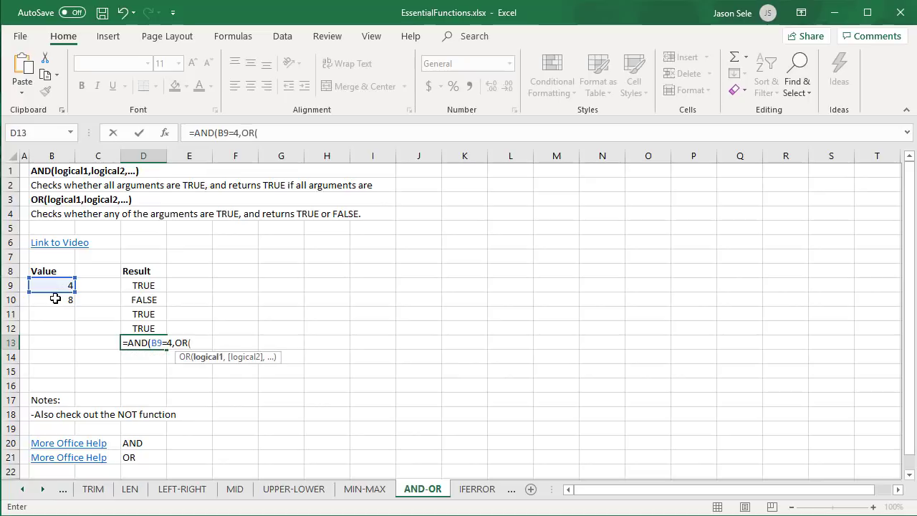
click(55, 298)
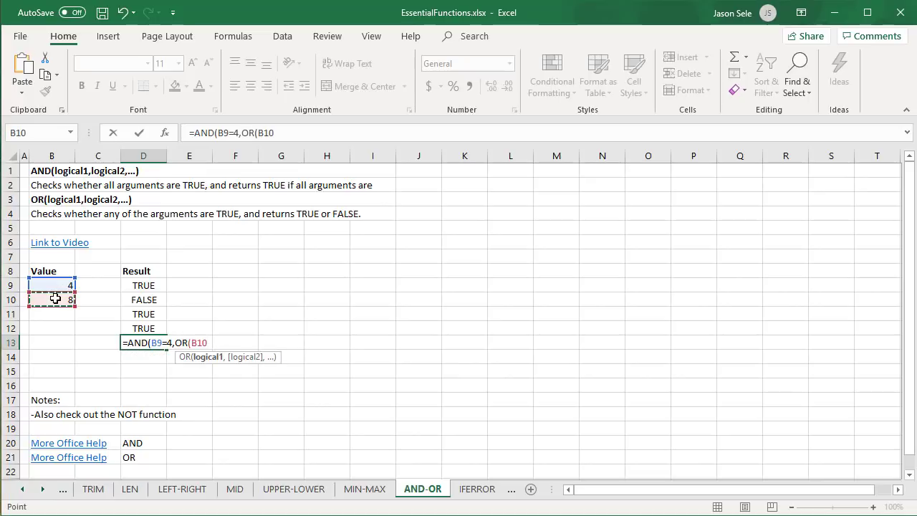
text(>5,)
click(55, 286)
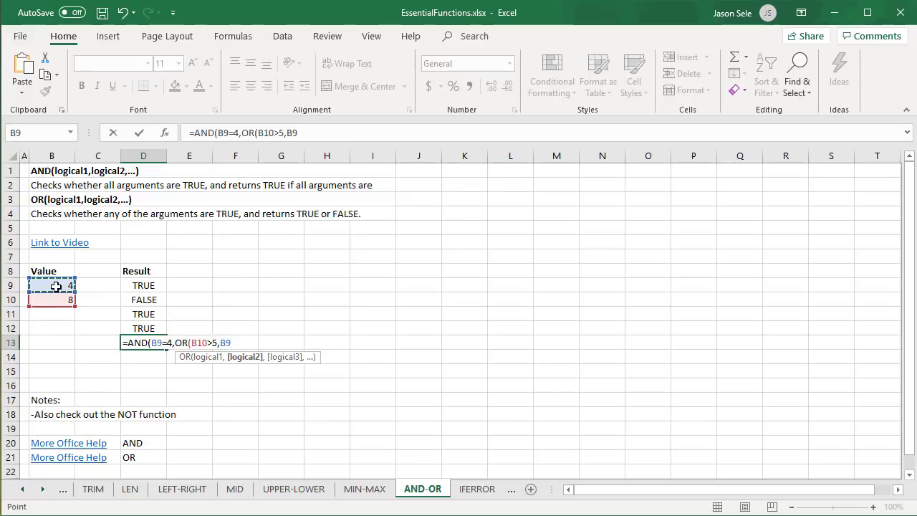
text(>5)))
key(Return)
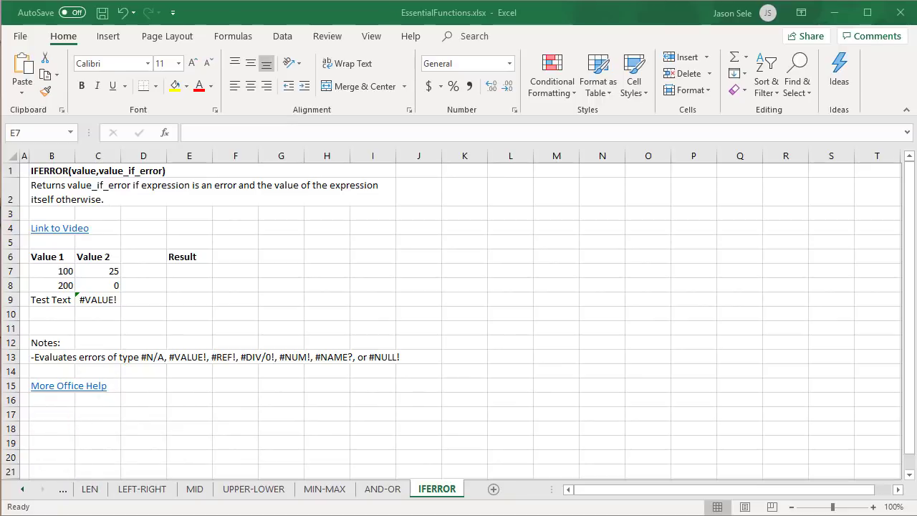
On the IFERROR sheet, divide Value 1 by Value 2 with an error fallback by entering =IFERROR(B7/C7,"error") in E7
click(186, 268)
text(=)
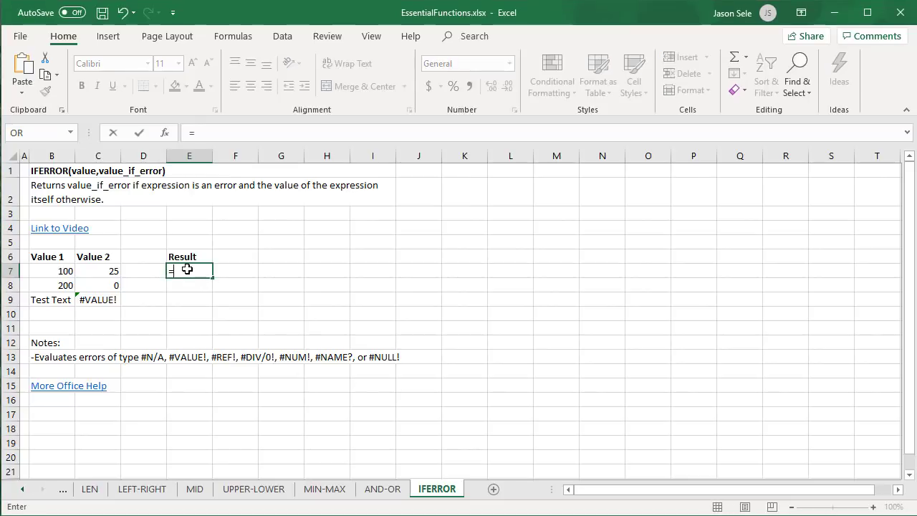
text(IFERROR)
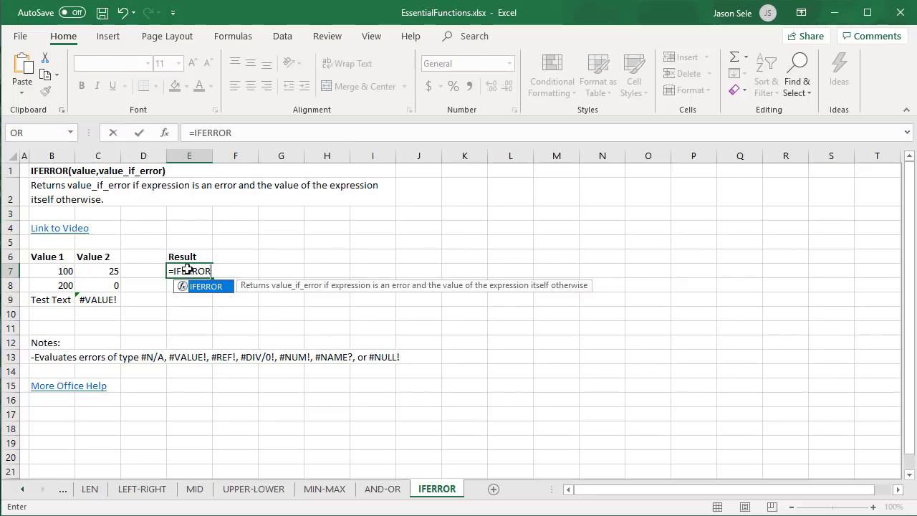
text(()
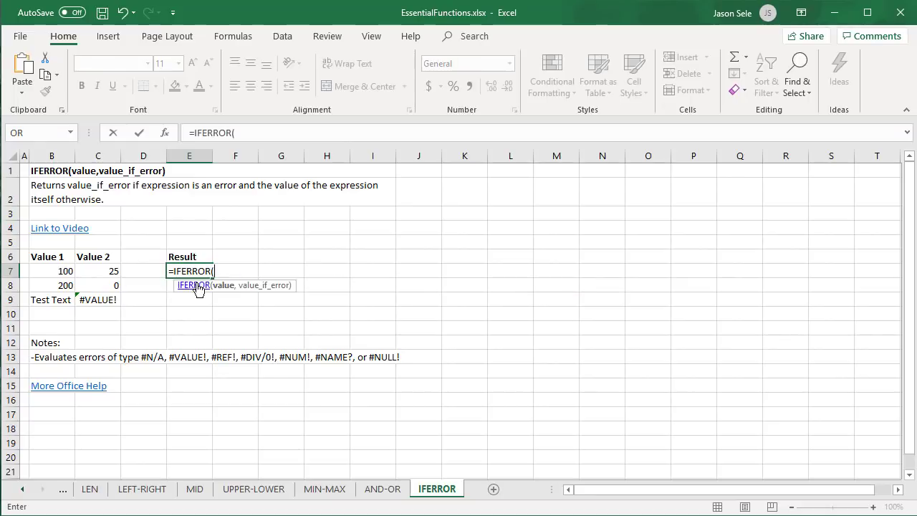
click(65, 269)
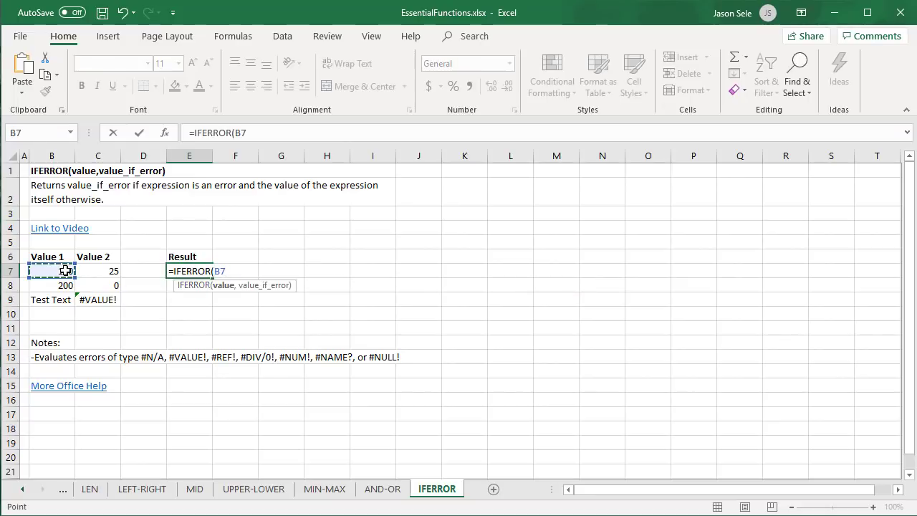
text(/)
click(113, 272)
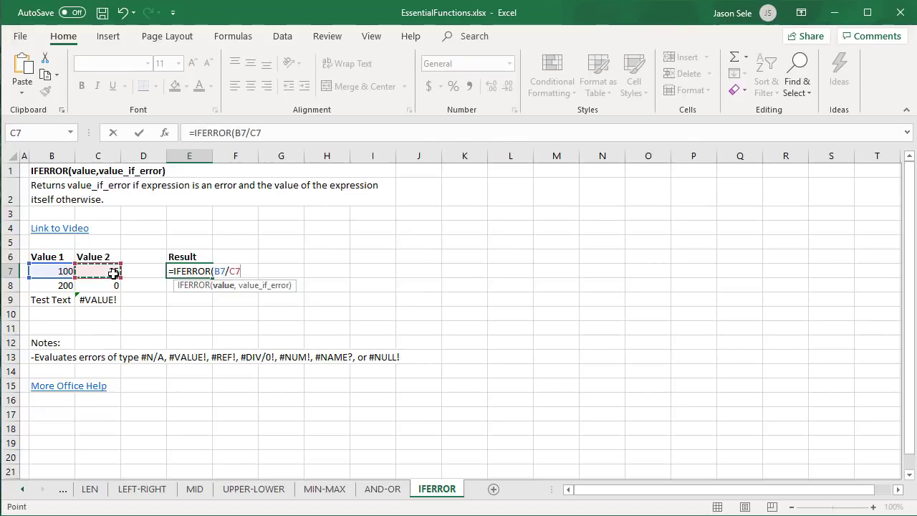
text(,"error)
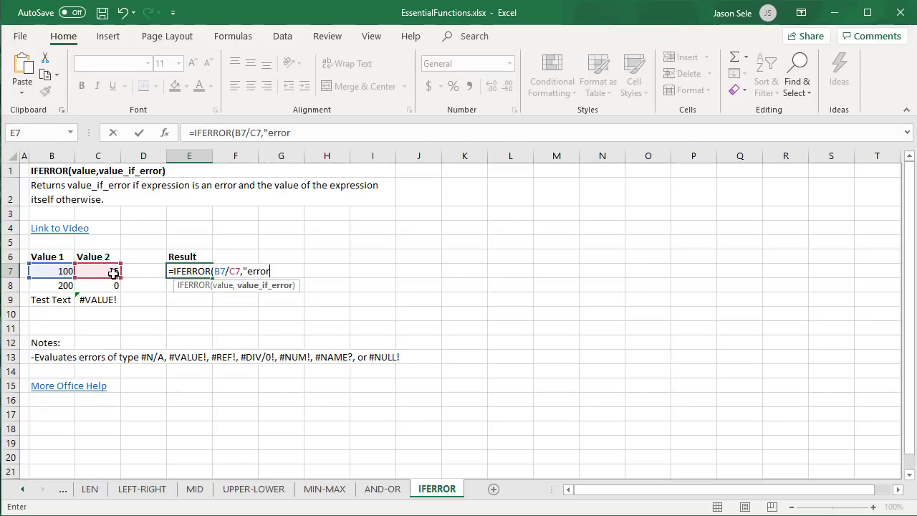
text("))
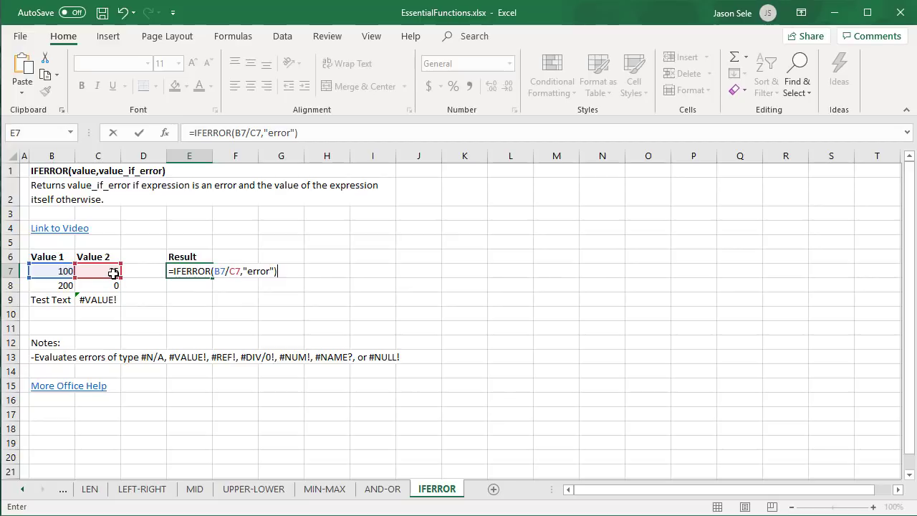
key(Return)
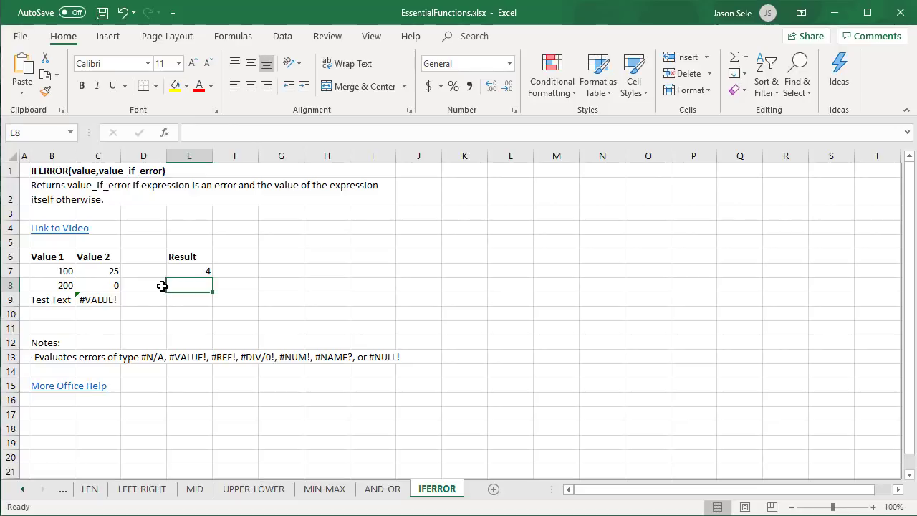
Fill the IFERROR division formula from E7 down to E8
click(191, 270)
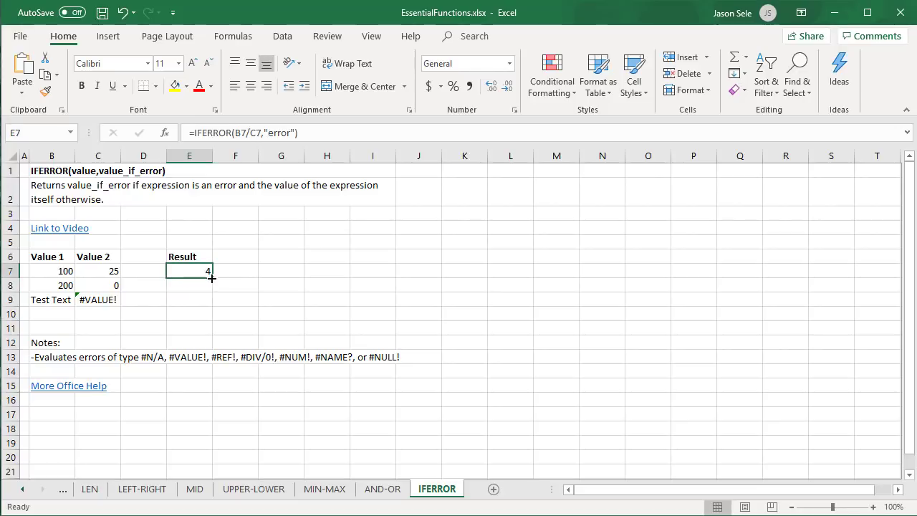
drag(211, 278, 210, 287)
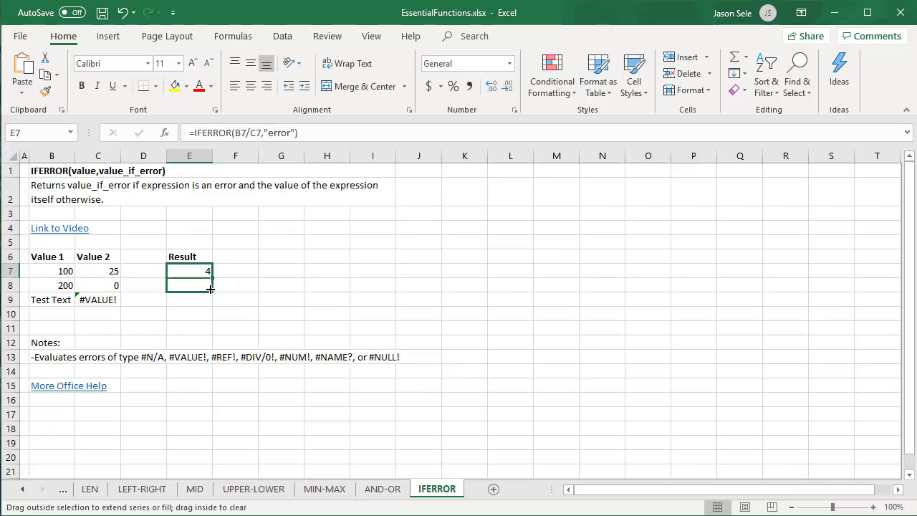
drag(210, 287, 210, 288)
click(253, 299)
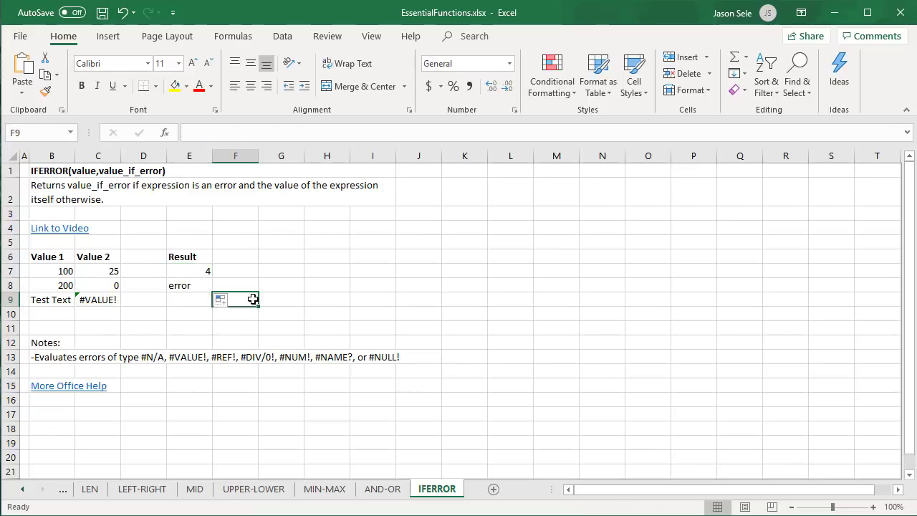
Check the FIND formula in C9, and catch its error by entering =IFERROR(C9,"error") in E9
click(196, 298)
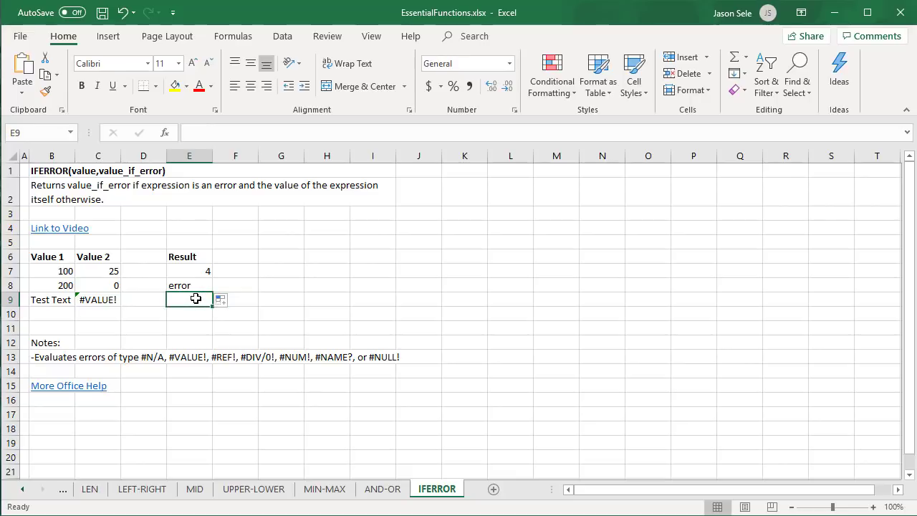
click(97, 301)
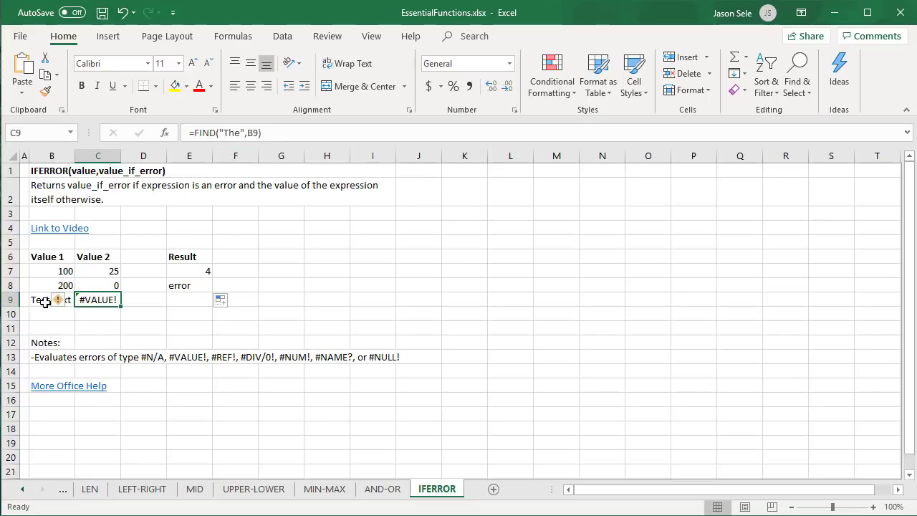
click(184, 301)
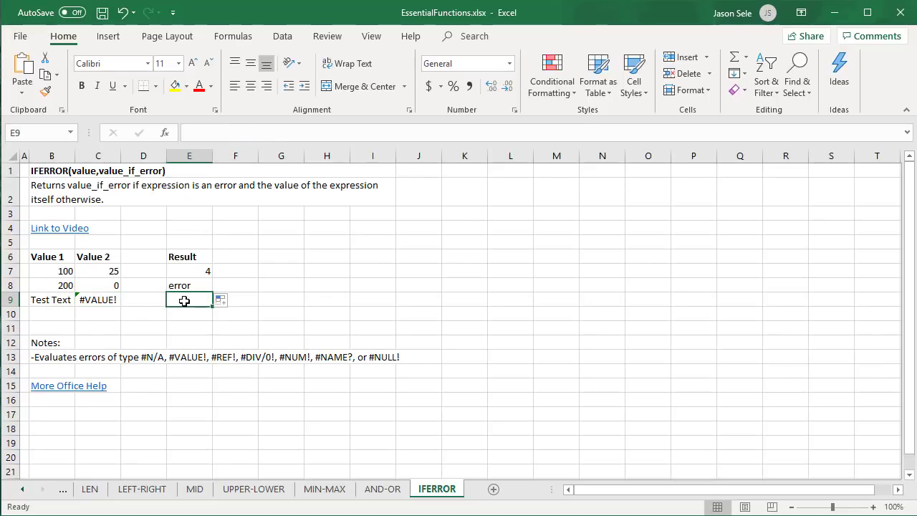
text(=I)
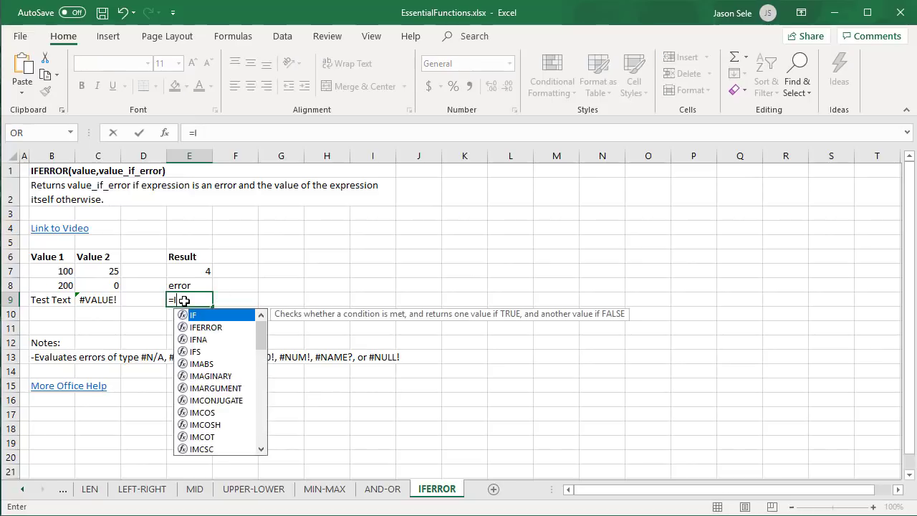
text(FERROR()
click(105, 301)
text(,"error)
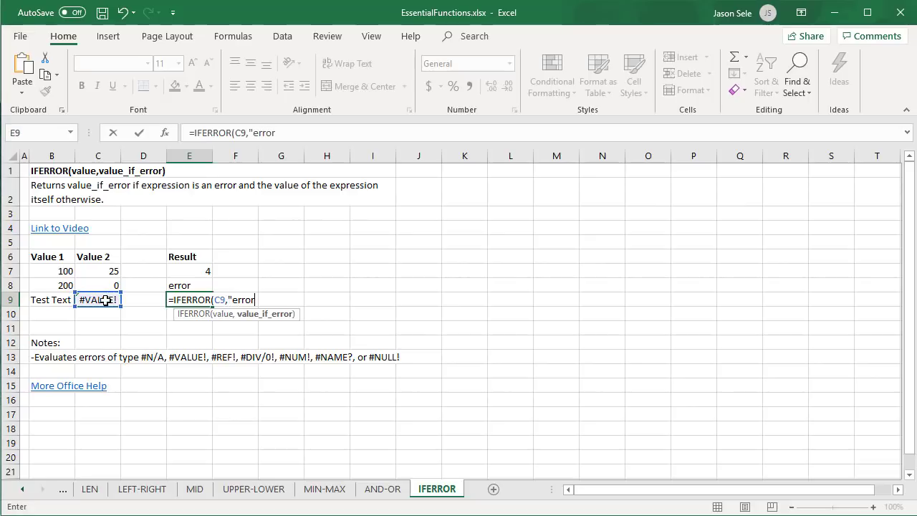
text("))
key(Return)
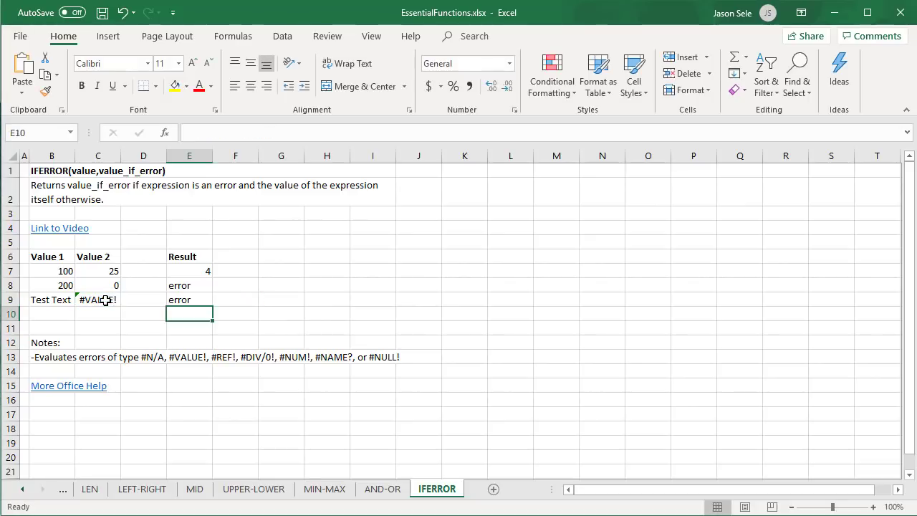